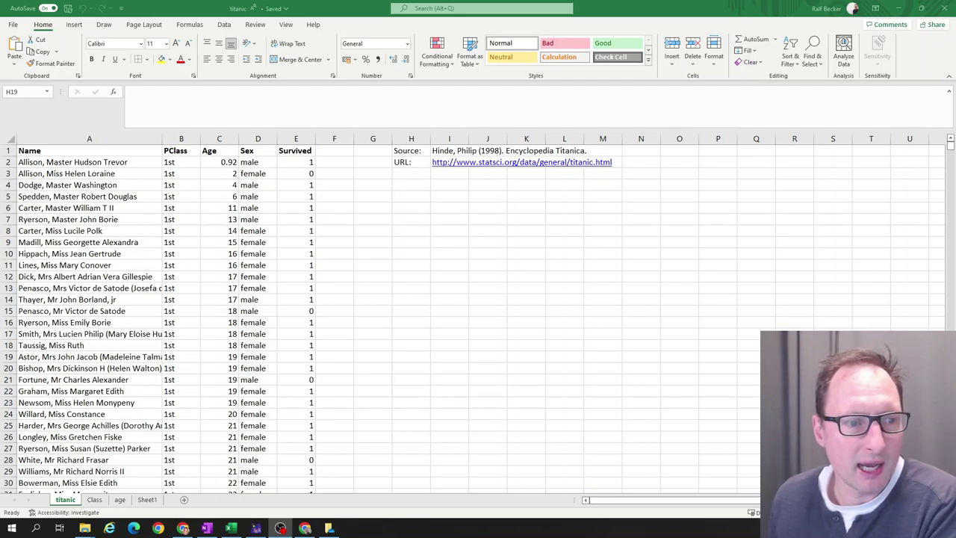
Select the whole Age column and scroll through the passenger data.
key("alt+Tab")
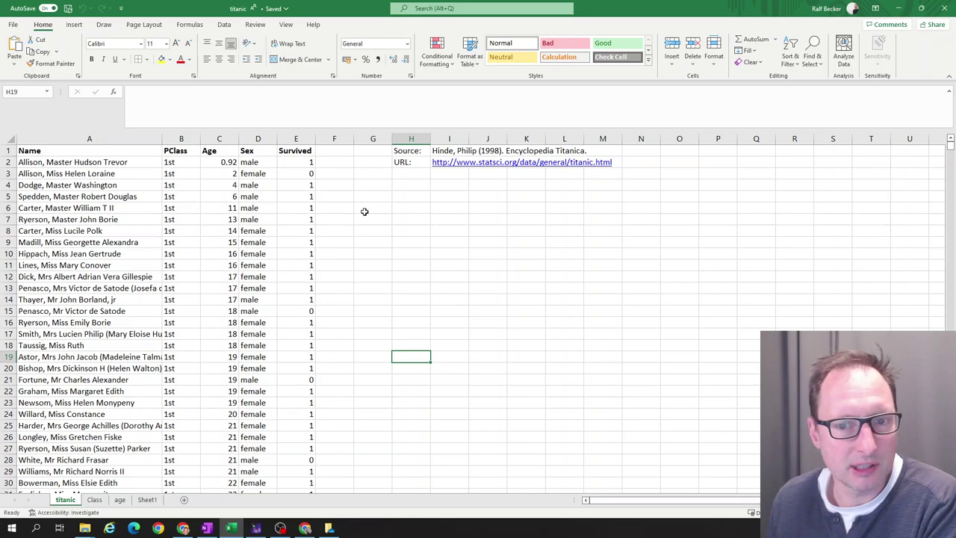
left_click(64, 199)
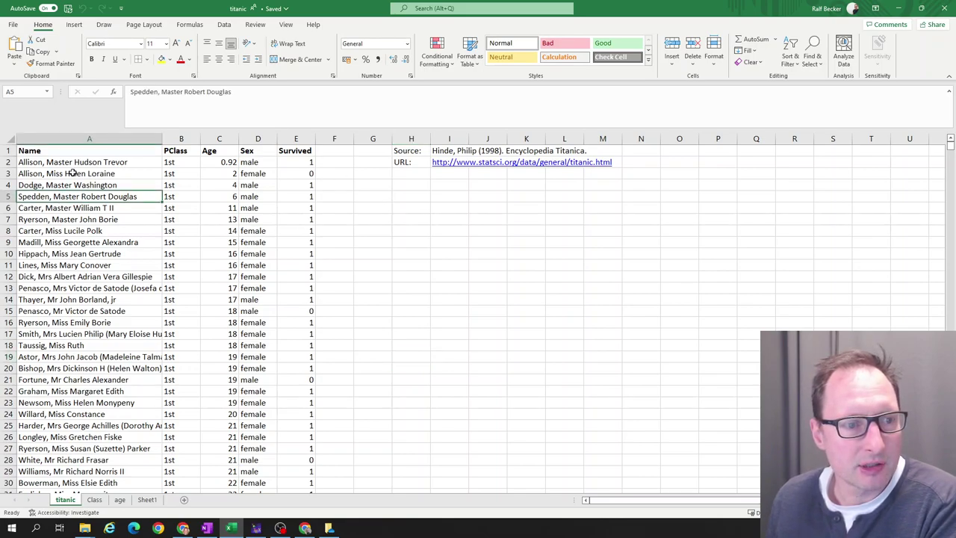
left_click(219, 139)
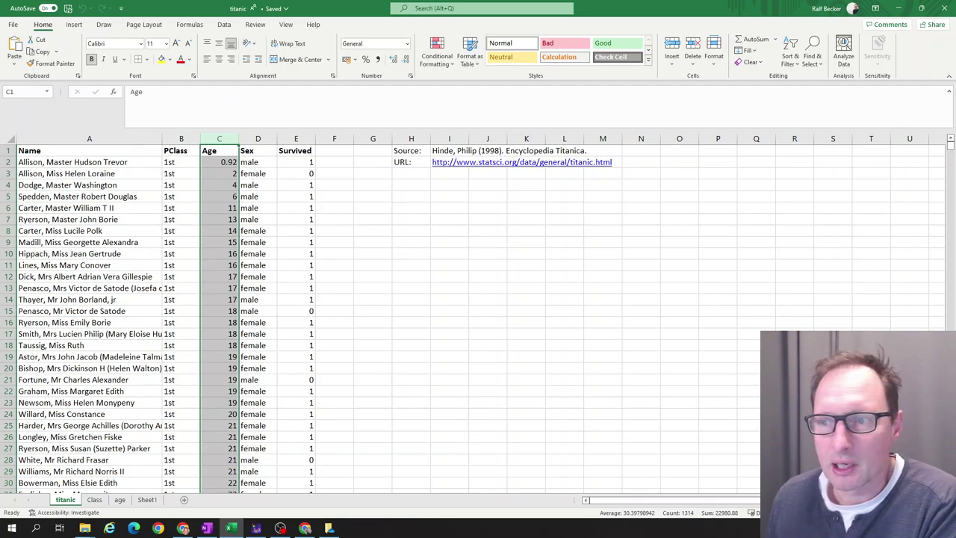
left_click_drag(950, 147, 950, 156)
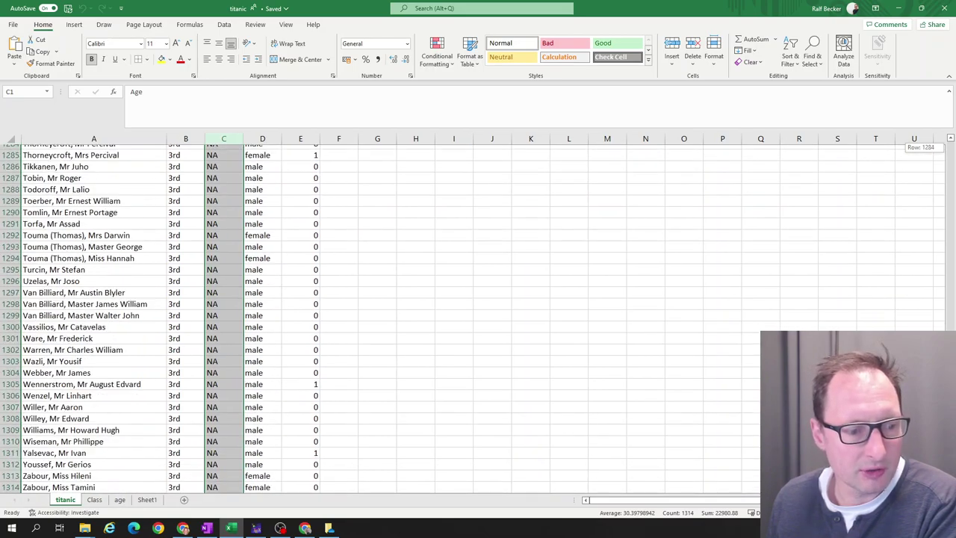
left_click_drag(950, 157, 951, 157)
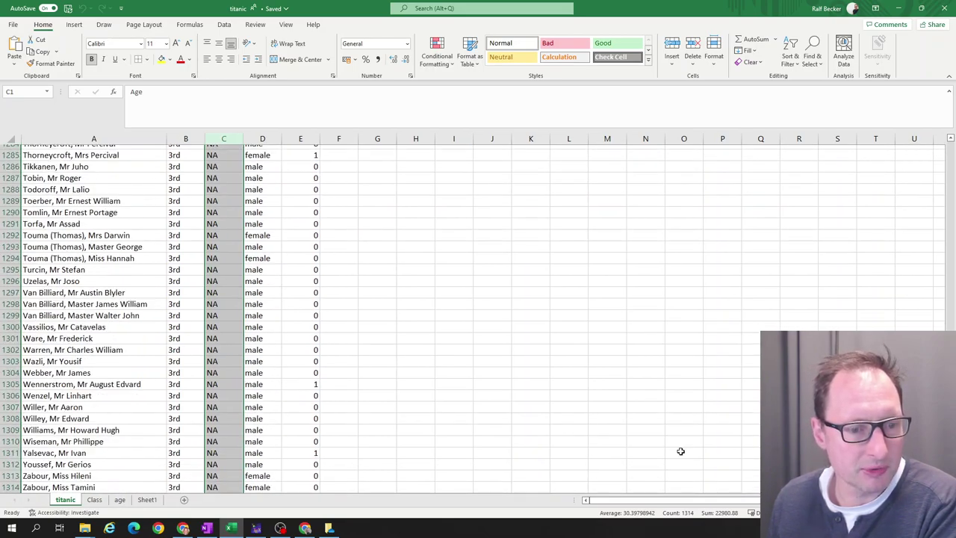
scroll(216, 291, "up", 11)
scroll(215, 291, "up", 20)
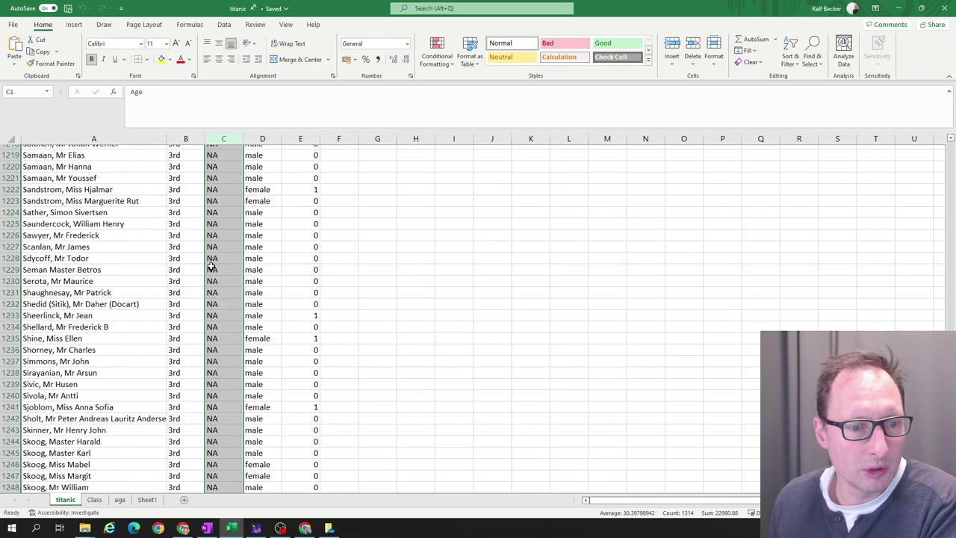
scroll(229, 427, "up", 8)
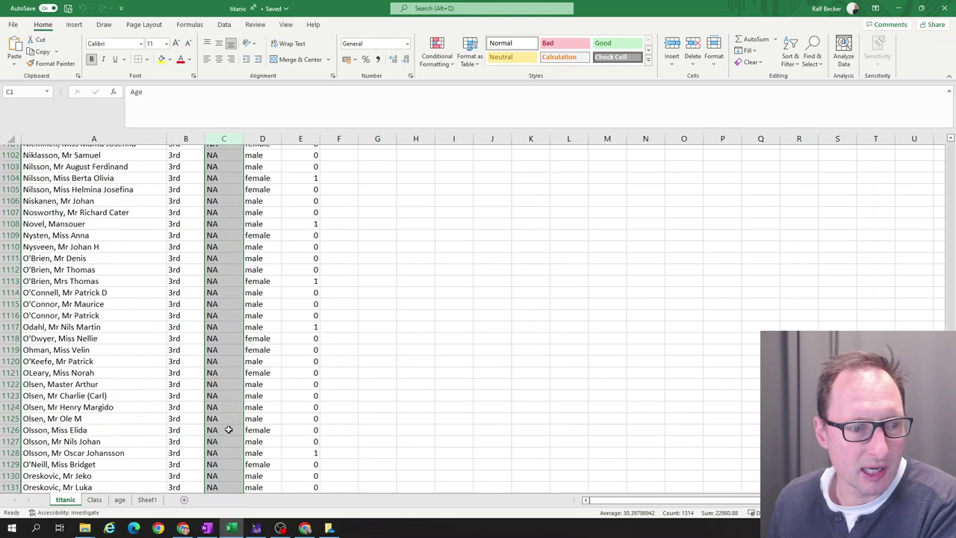
Inspect the NA entries and the last age 65, cancelling an accidental move into C920.
left_click(217, 363)
scroll(224, 389, "up", 17)
scroll(235, 418, "up", 20)
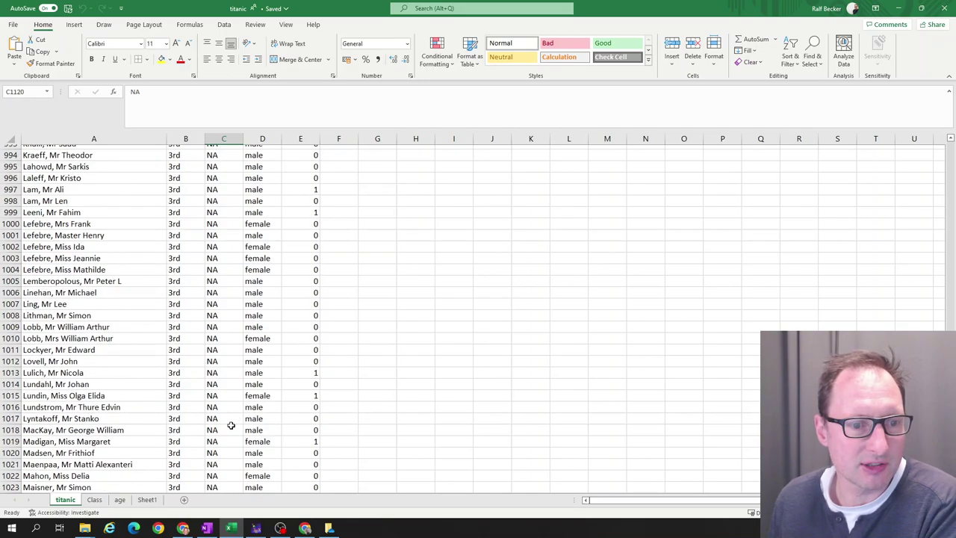
left_click(228, 396)
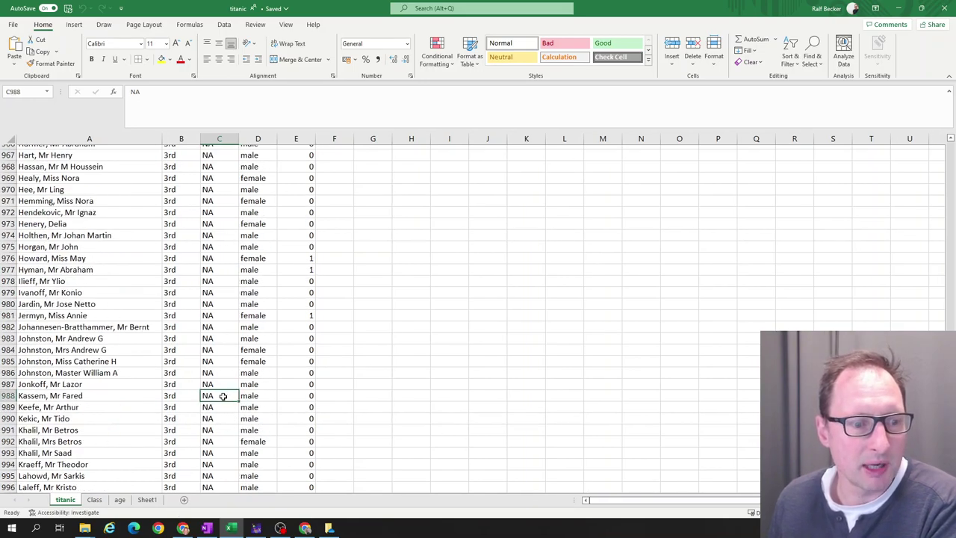
scroll(224, 389, "up", 19)
left_click(242, 315)
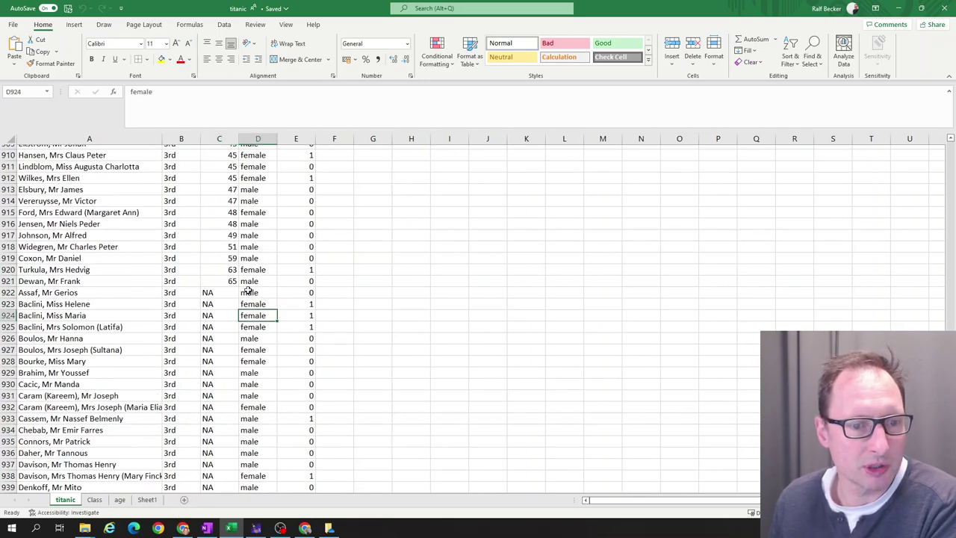
left_click(220, 281)
scroll(249, 293, "up", 2)
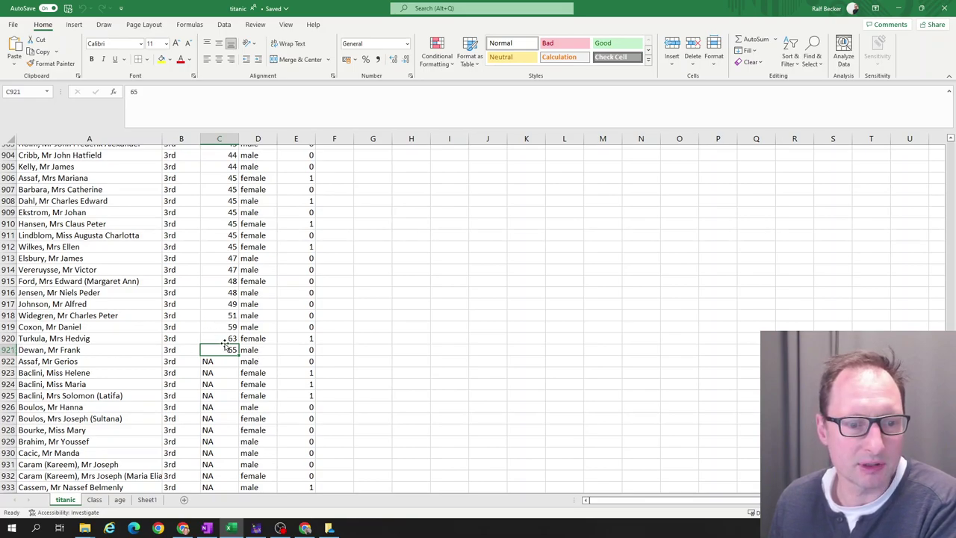
left_click_drag(224, 345, 225, 336)
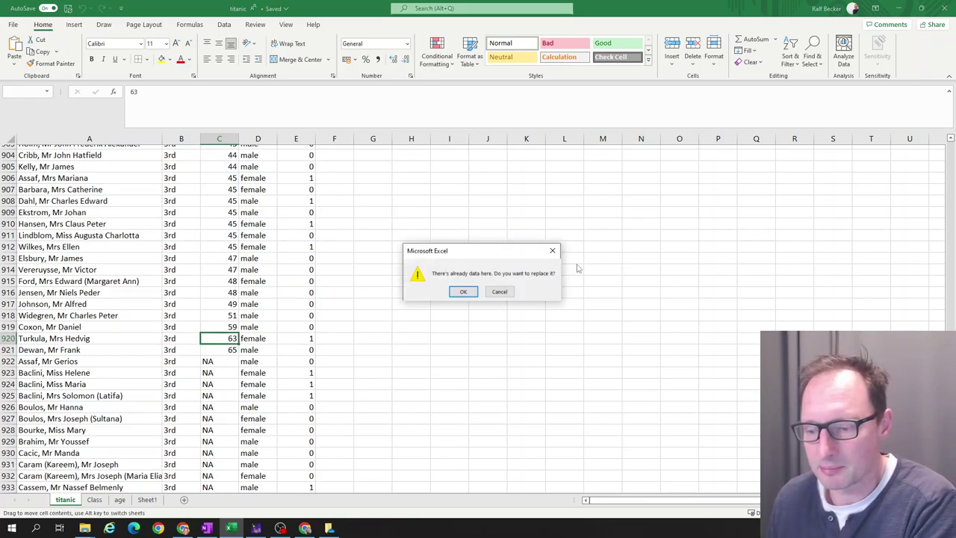
key("Escape")
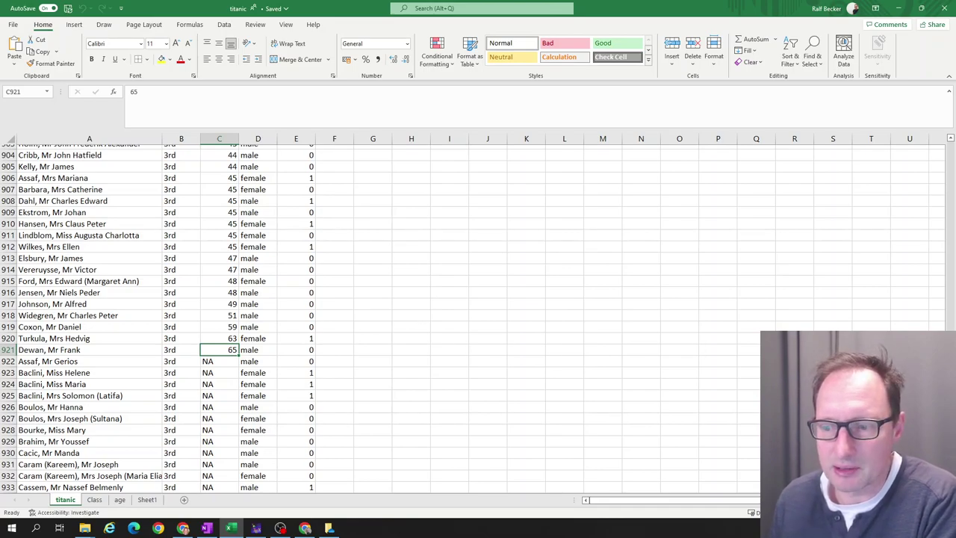
Scroll back to the top and select empty cells H16 and H9 beside the data.
scroll(473, 318, "down", 1)
mouse_move(944, 318)
left_mouse_down()
mouse_move(947, 146)
mouse_move(953, 326)
left_mouse_up()
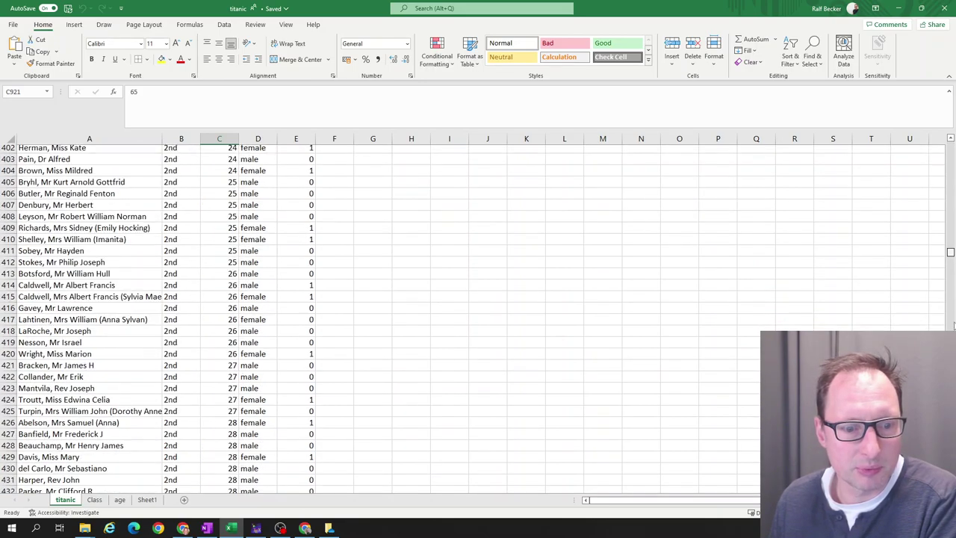
left_click_drag(950, 252, 950, 384)
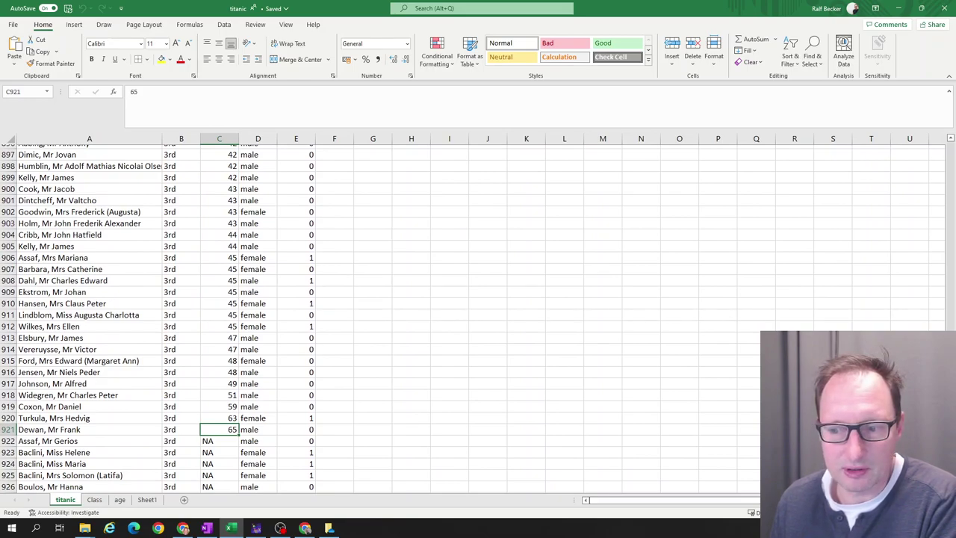
left_click_drag(950, 384, 950, 421)
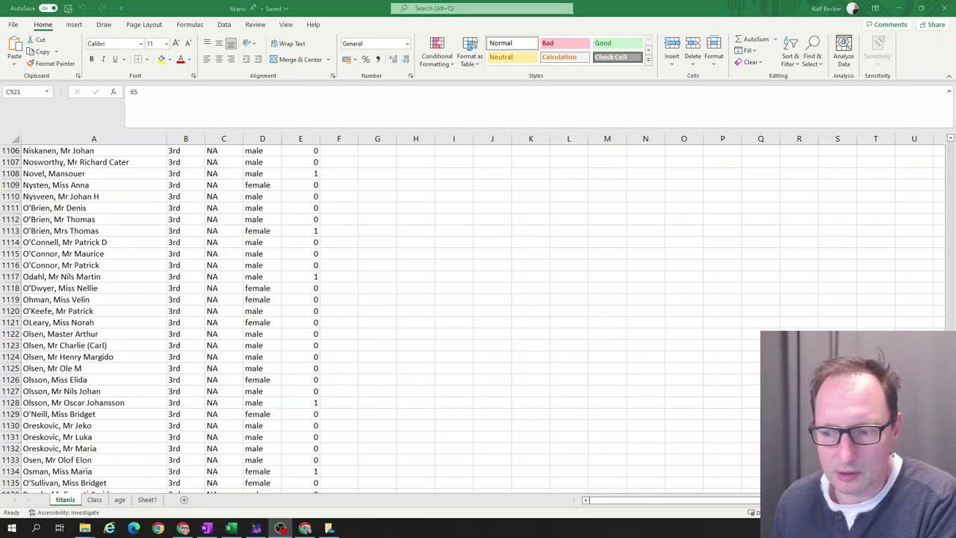
key("alt+Tab")
left_click_drag(950, 421, 936, 138)
left_click(422, 320)
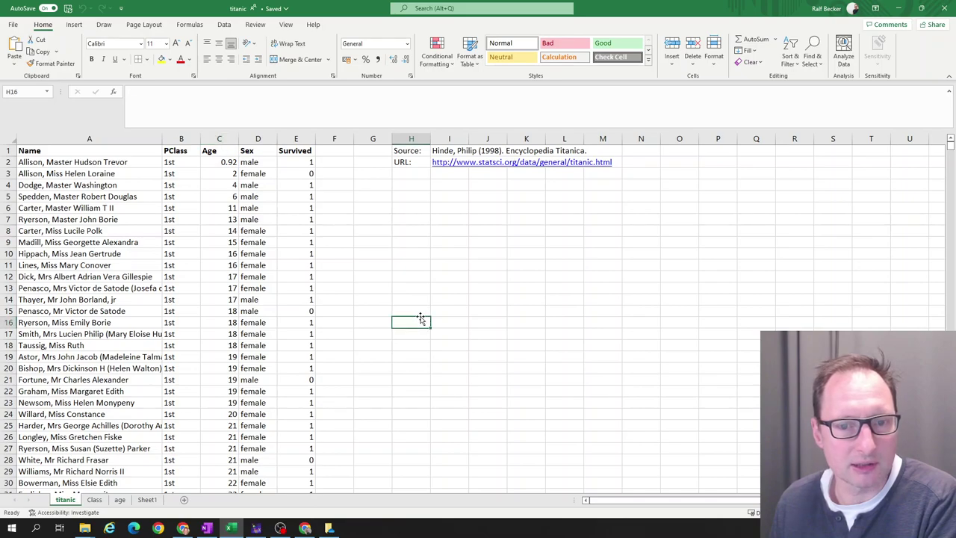
left_click(417, 240)
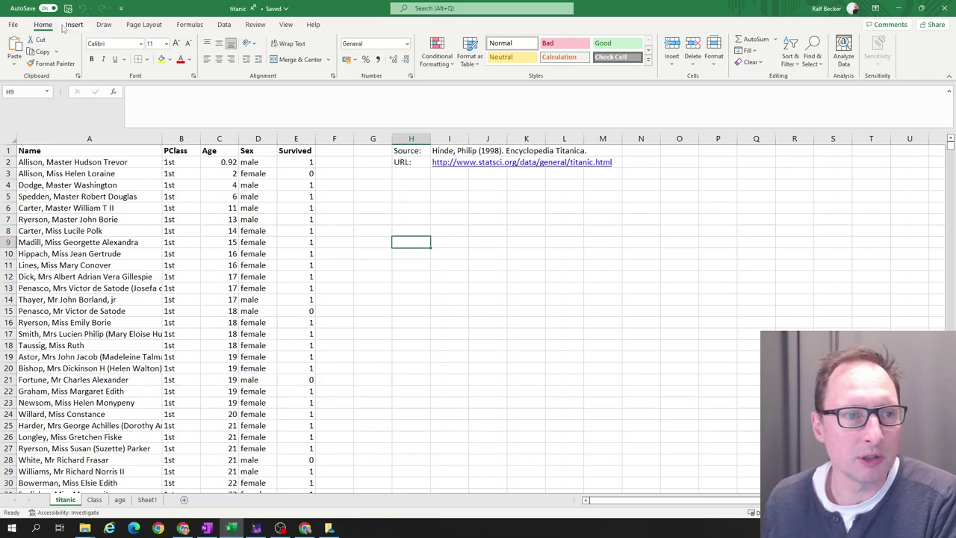
Enable the Analysis ToolPak in Excel Options' Add-ins so Data Analysis becomes available.
left_click(224, 25)
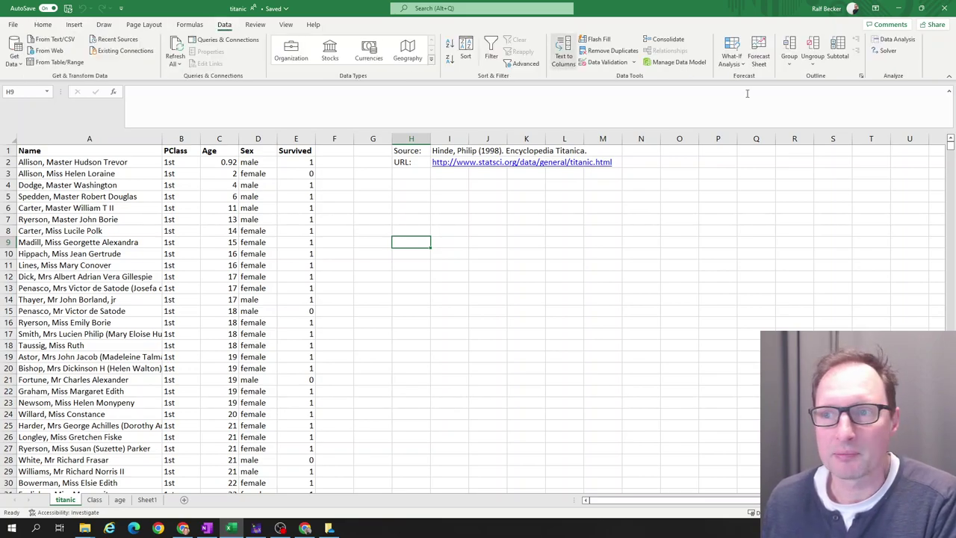
left_click(891, 40)
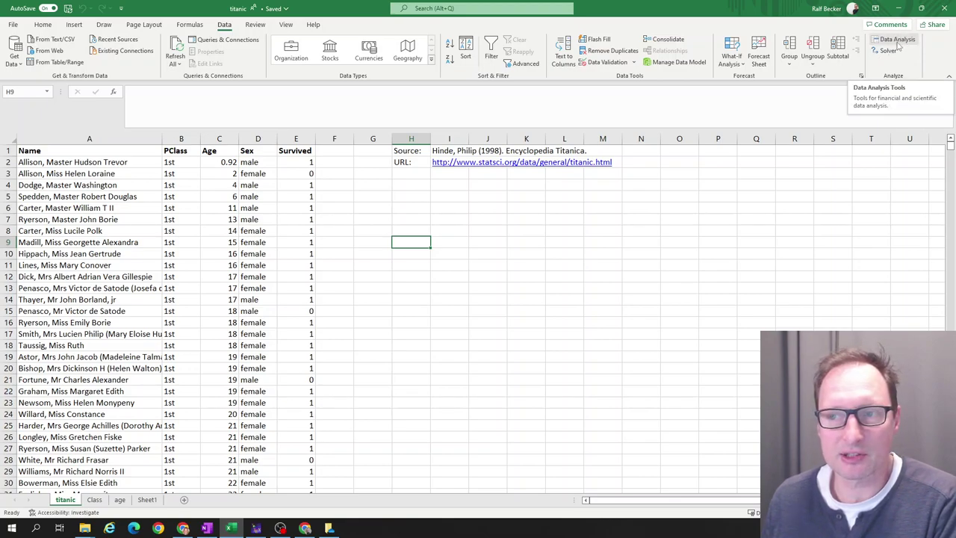
left_click(13, 24)
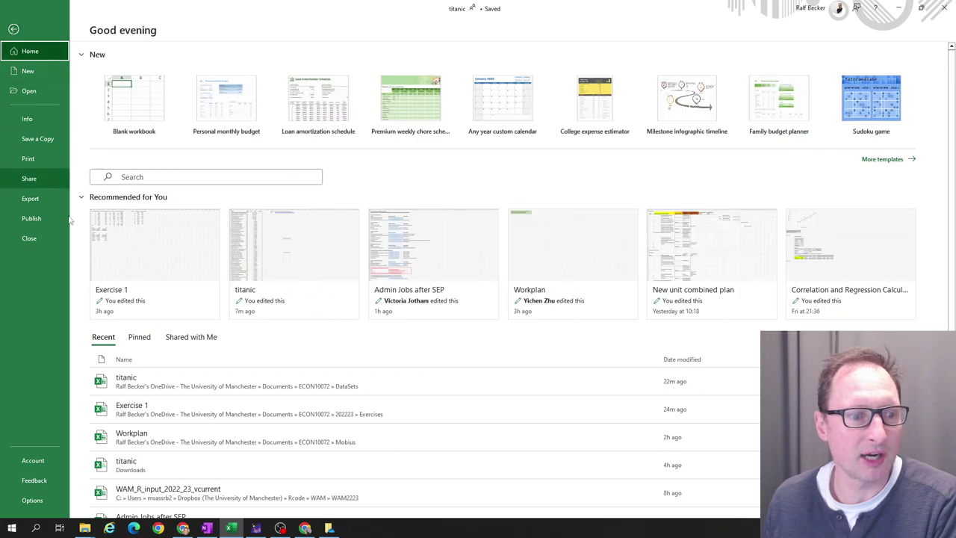
left_click(34, 502)
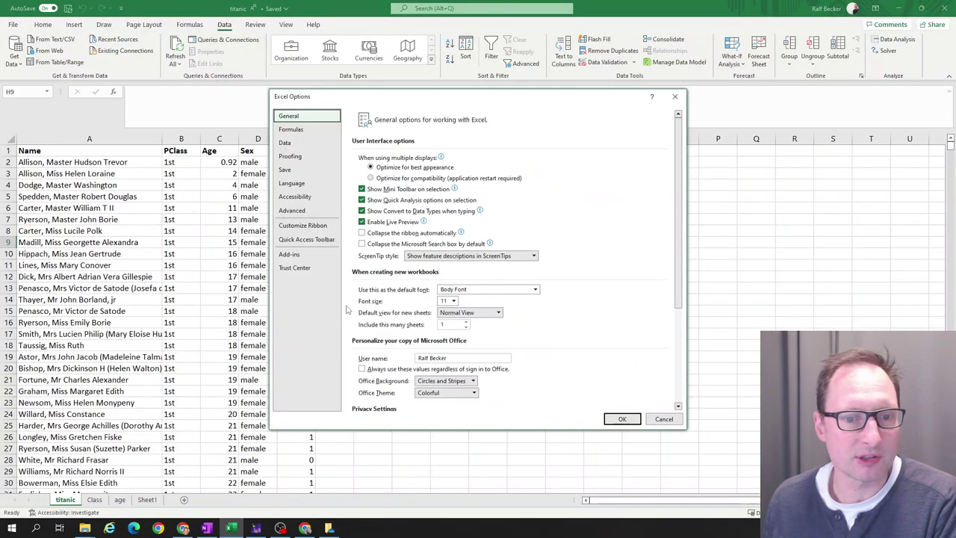
left_click(294, 256)
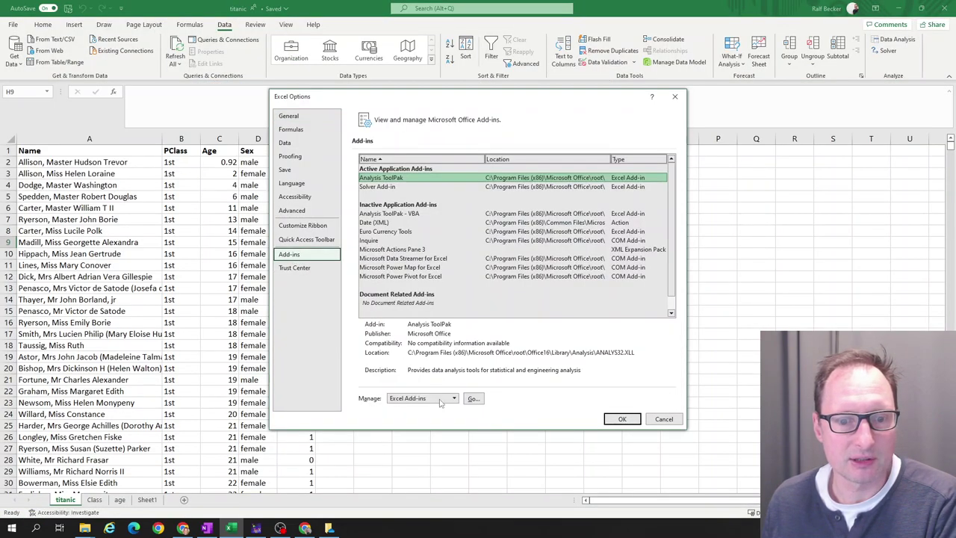
left_click(473, 399)
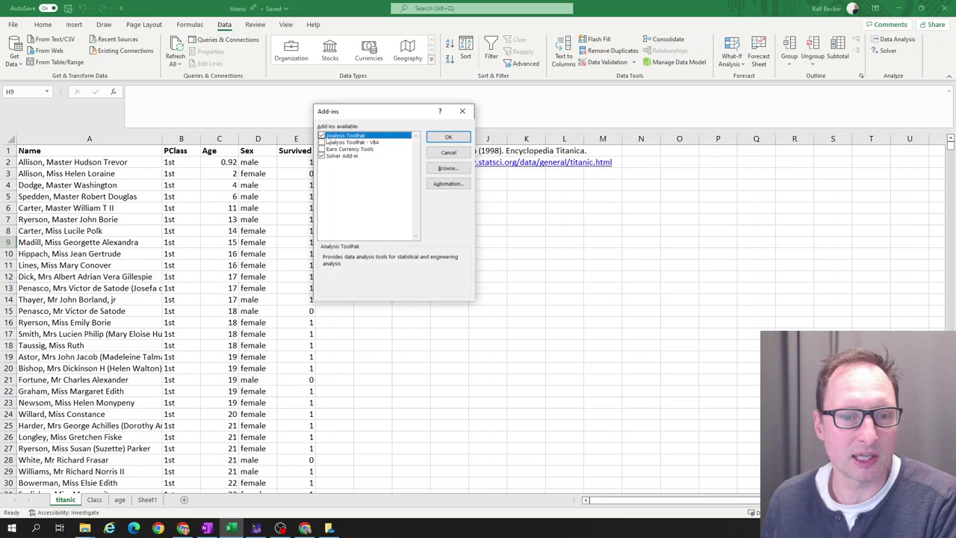
left_click(448, 139)
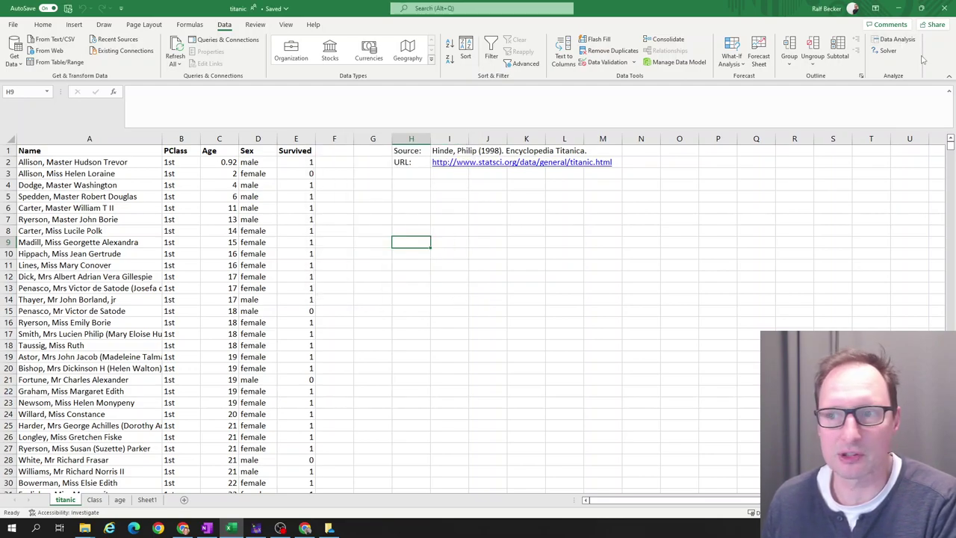
Select empty cells near H8, then choose Histogram from the Data Analysis list.
left_click(407, 229)
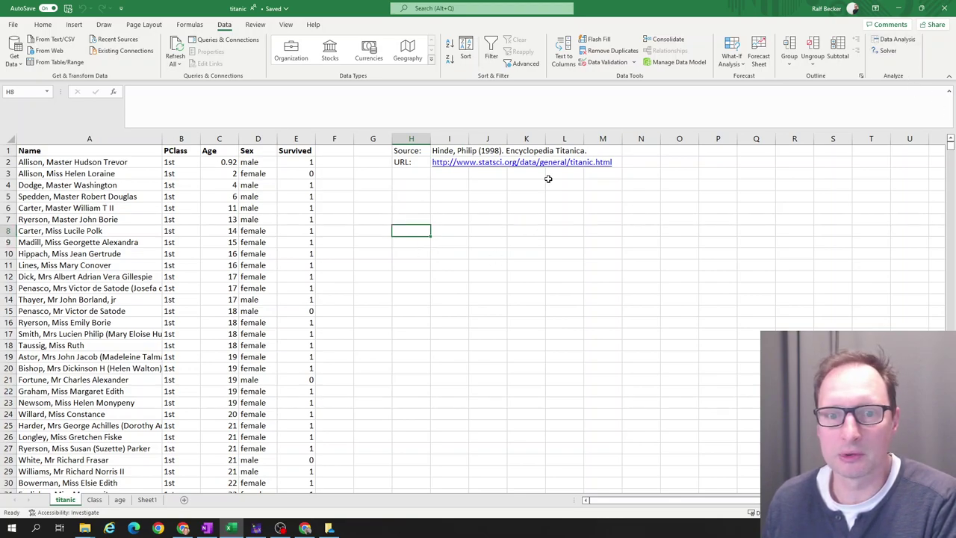
left_click(487, 231)
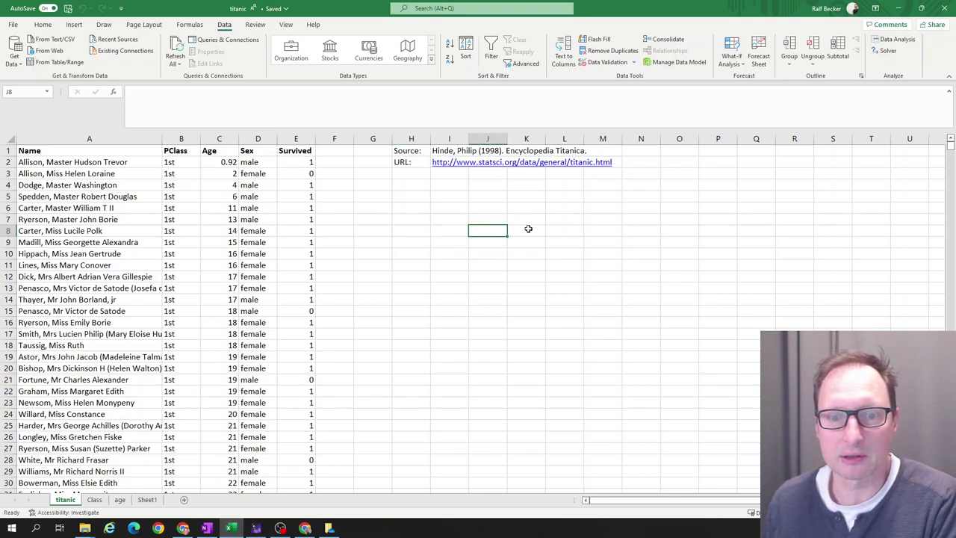
left_click(885, 40)
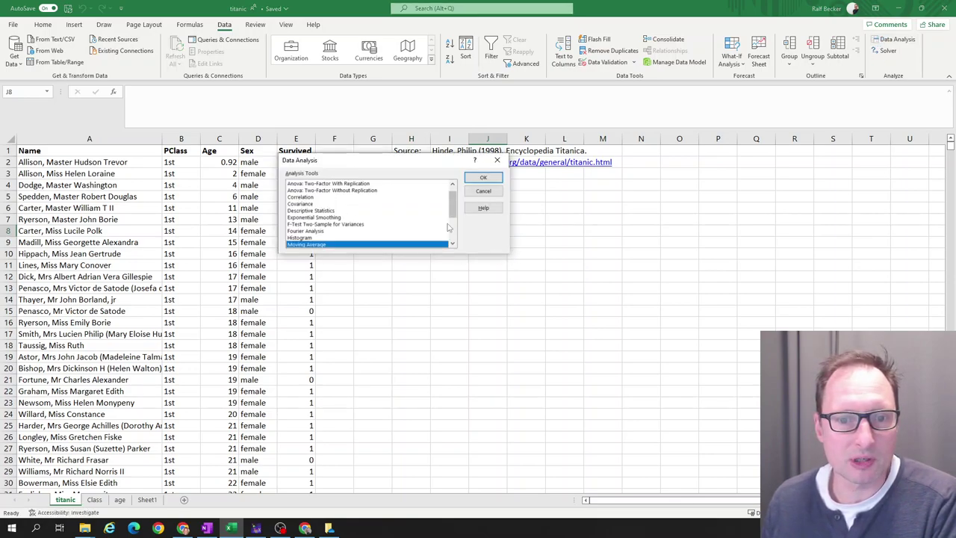
mouse_move(453, 212)
left_mouse_down()
mouse_move(452, 237)
mouse_move(452, 201)
left_mouse_up()
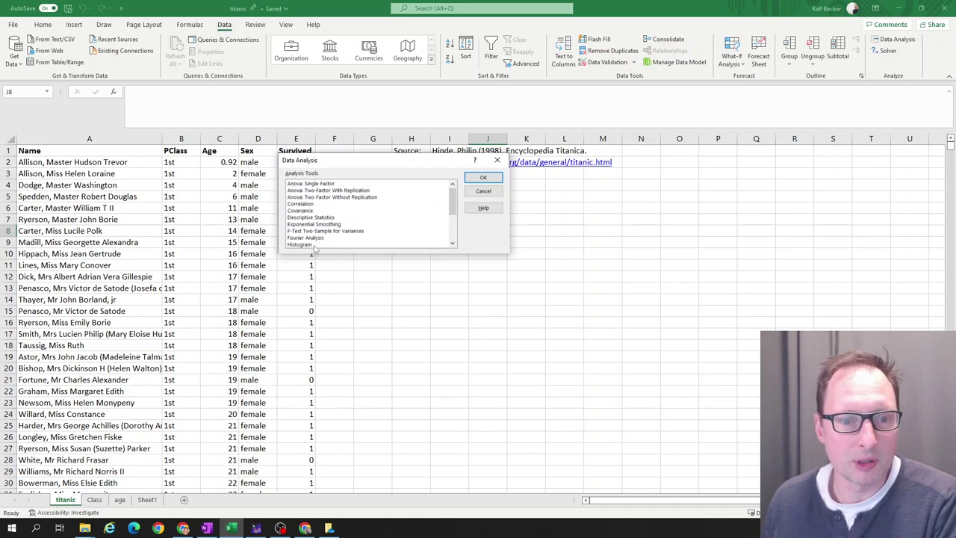
left_click(309, 245)
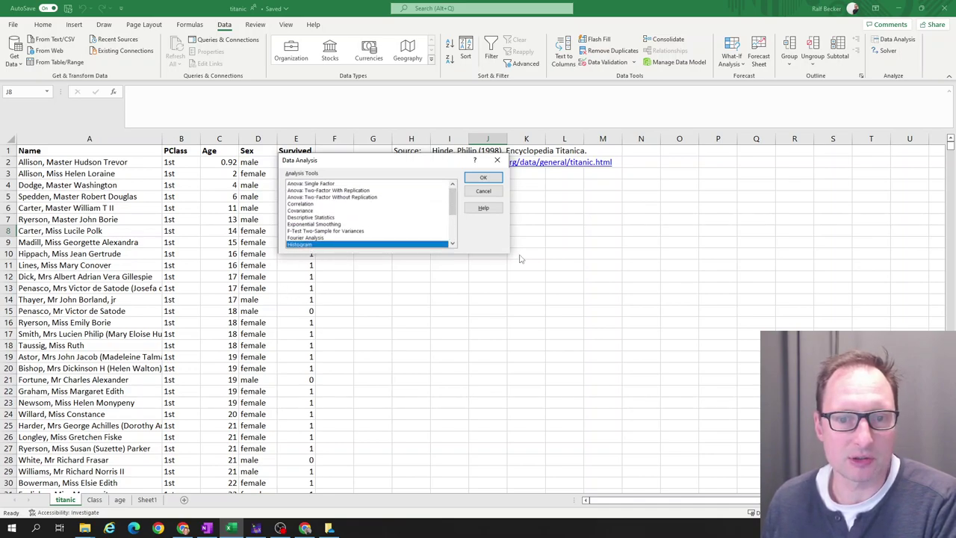
left_click(483, 177)
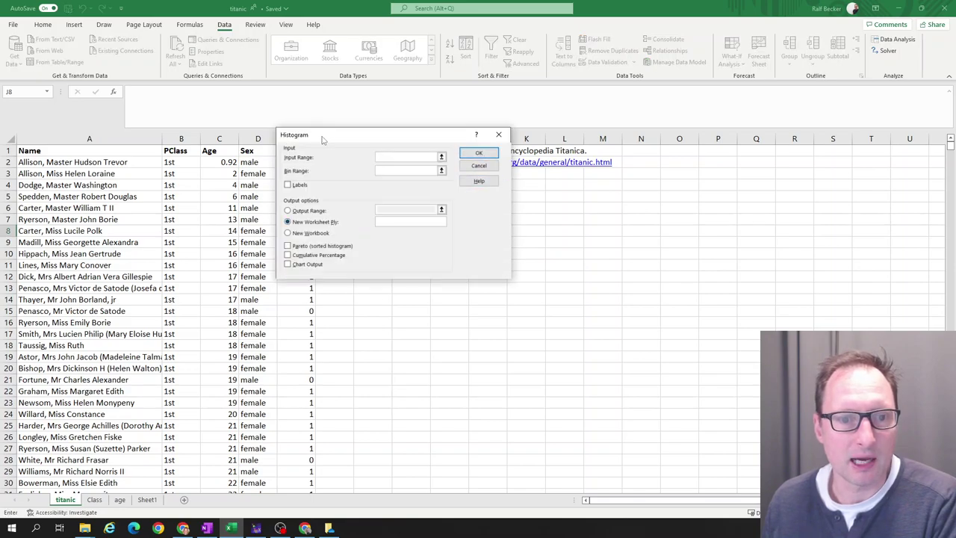
Set the Histogram input range to $C:$C and the output range to $H$8, and turn on Chart Output.
left_click_drag(322, 140, 366, 196)
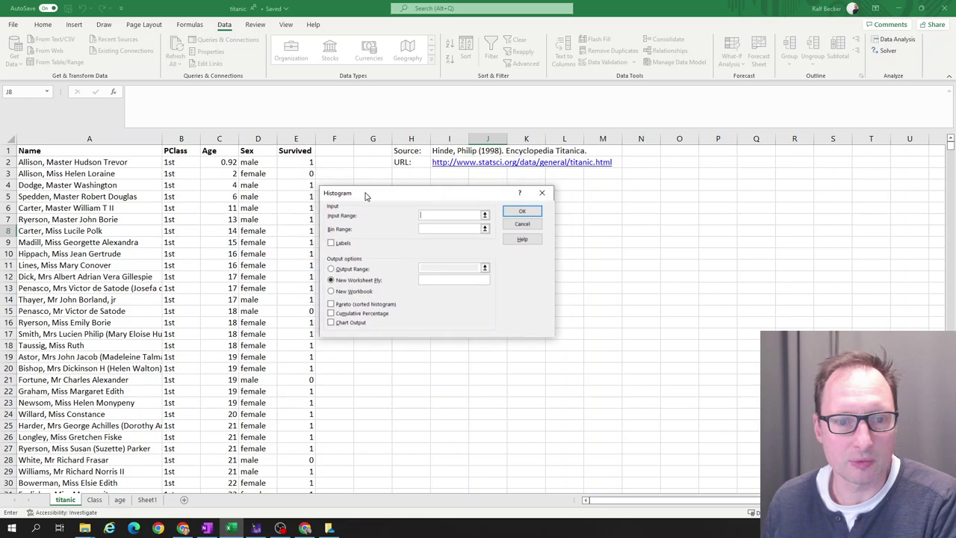
left_click(484, 215)
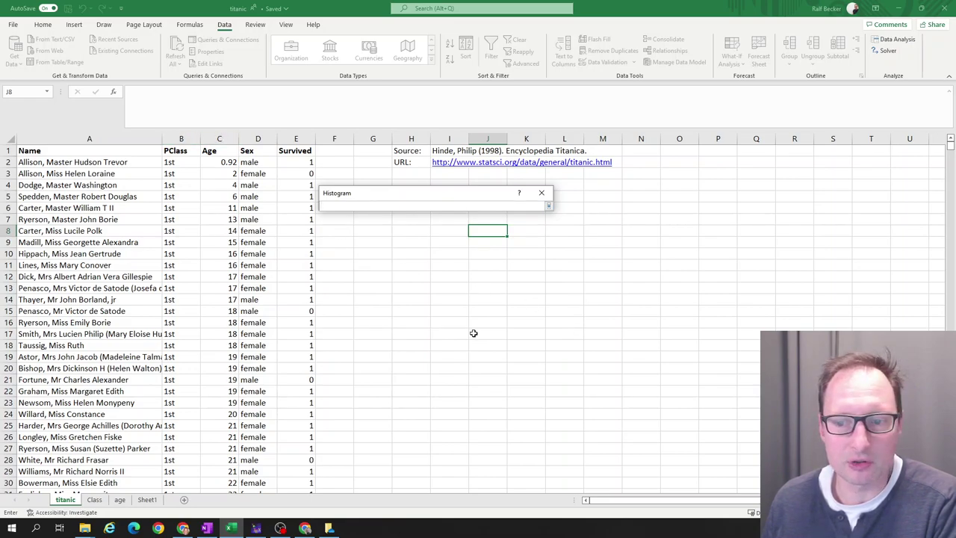
left_click(219, 139)
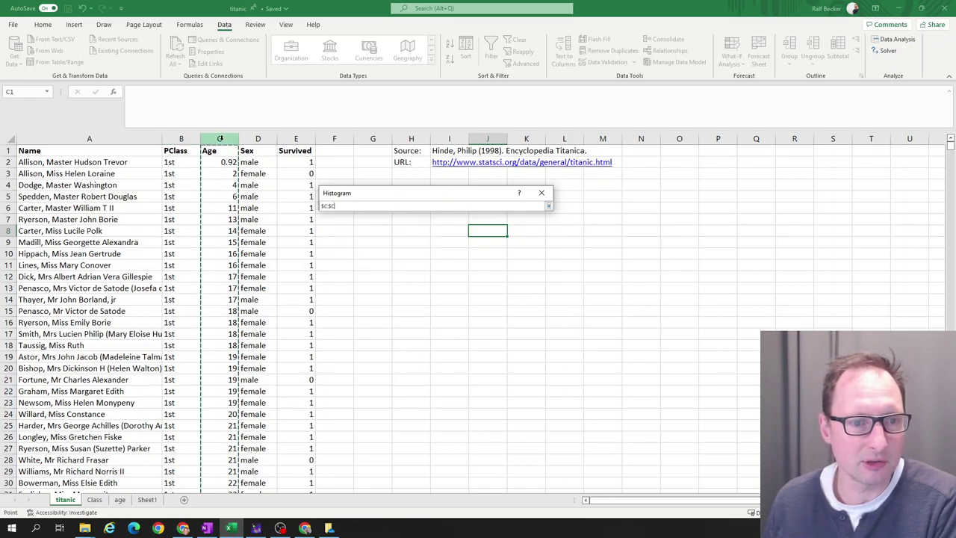
left_click(550, 207)
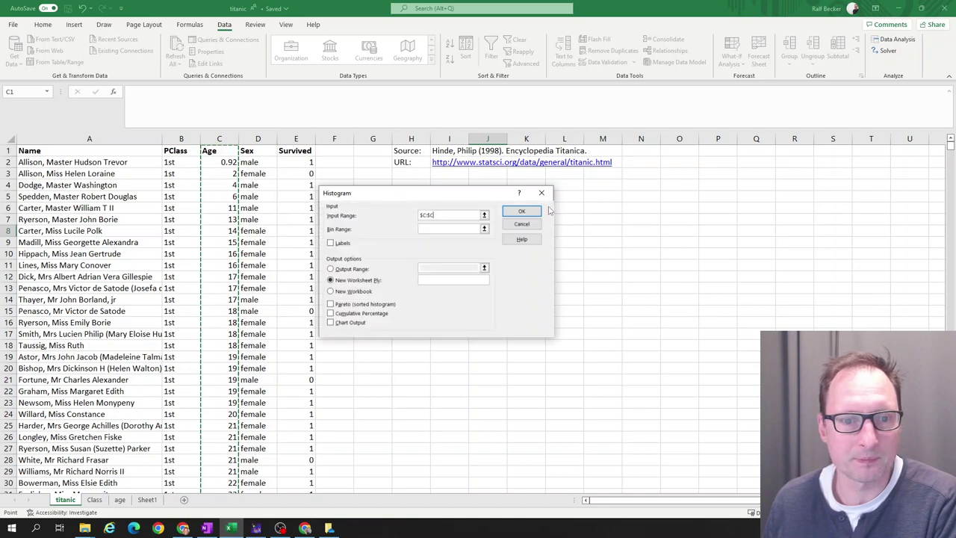
left_click(330, 279)
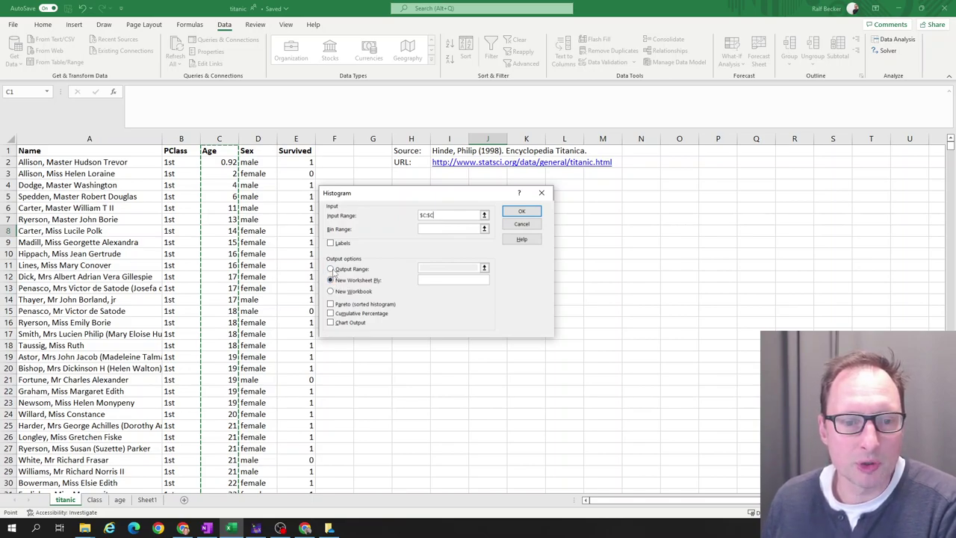
left_click(331, 270)
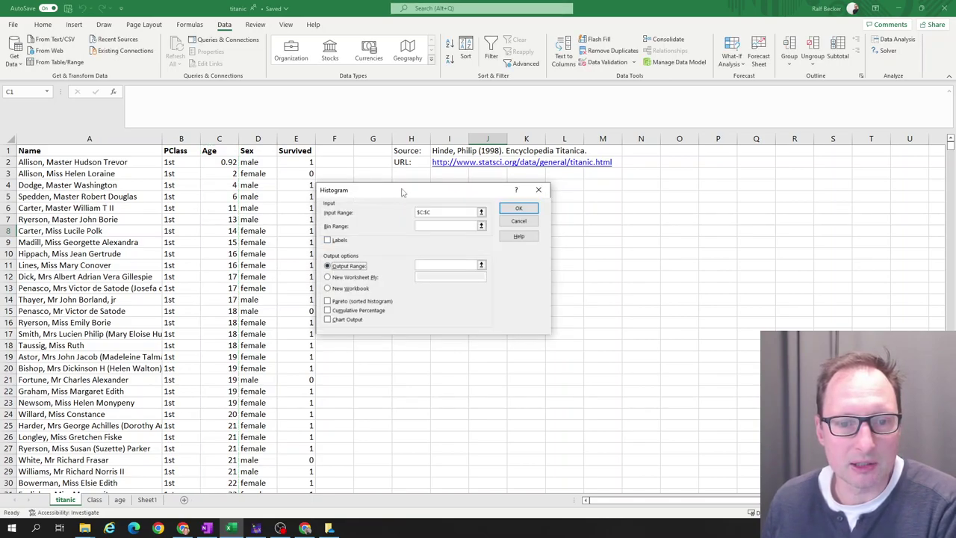
left_click(481, 265)
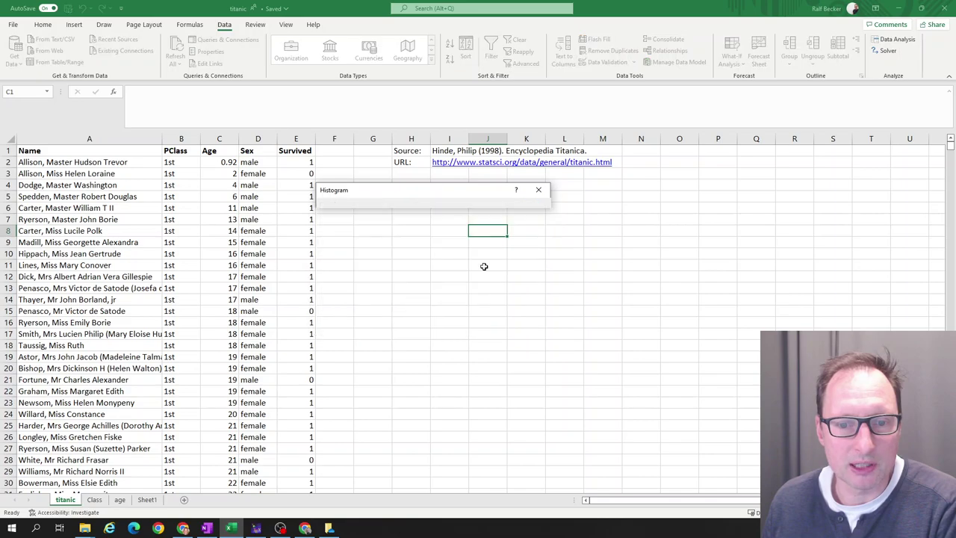
left_click(412, 232)
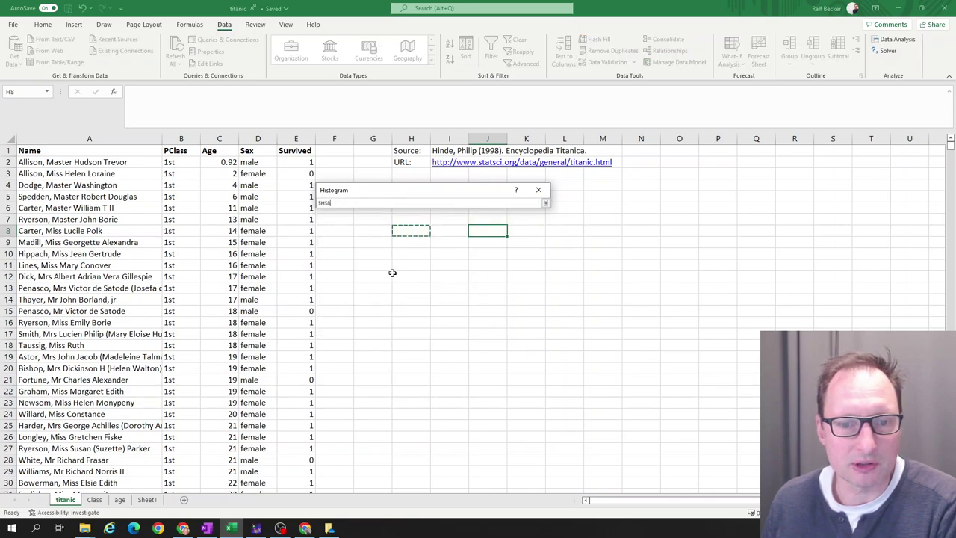
left_click(546, 203)
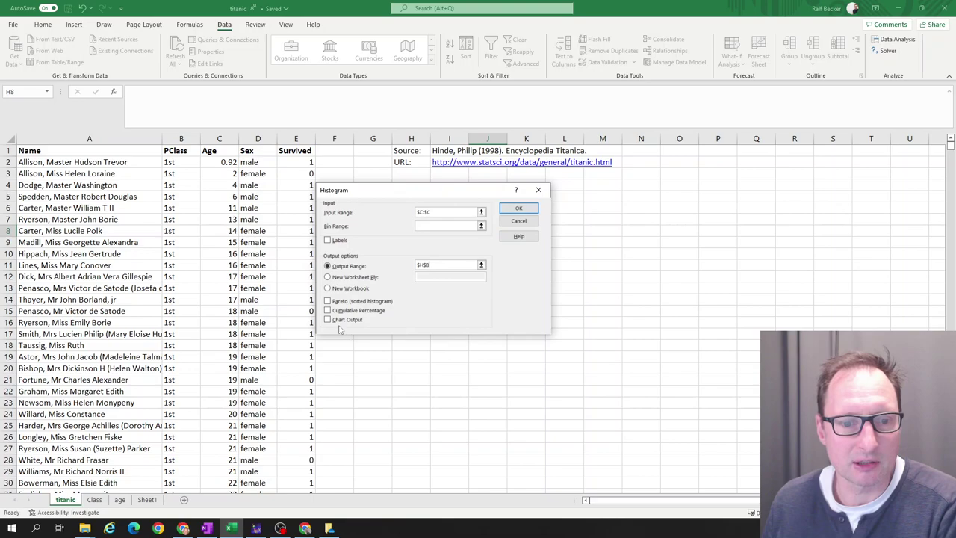
left_click(328, 319)
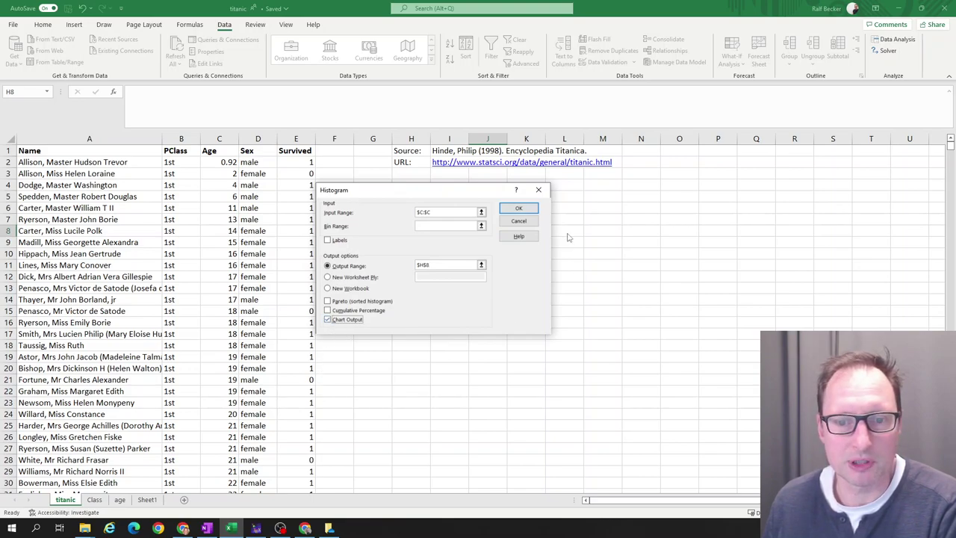
left_click(520, 208)
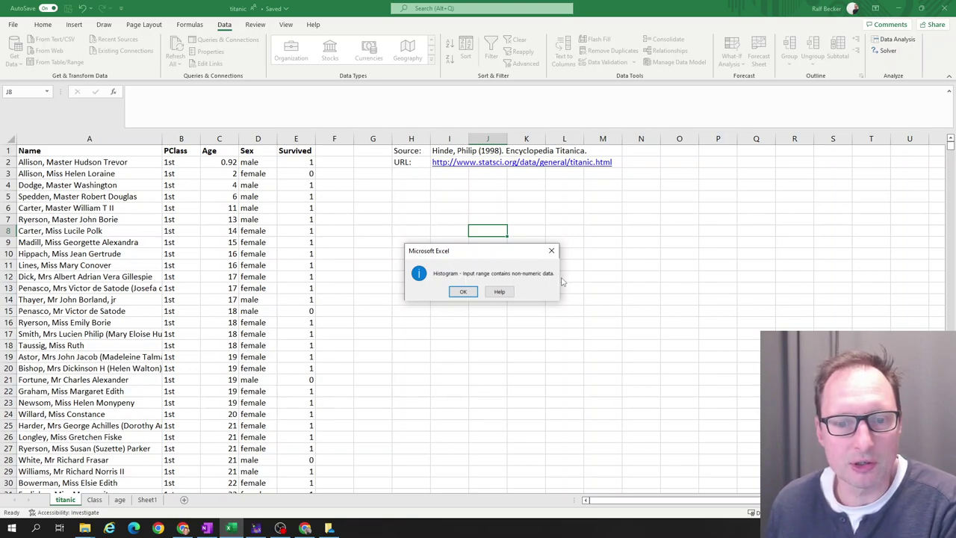
left_click(464, 292)
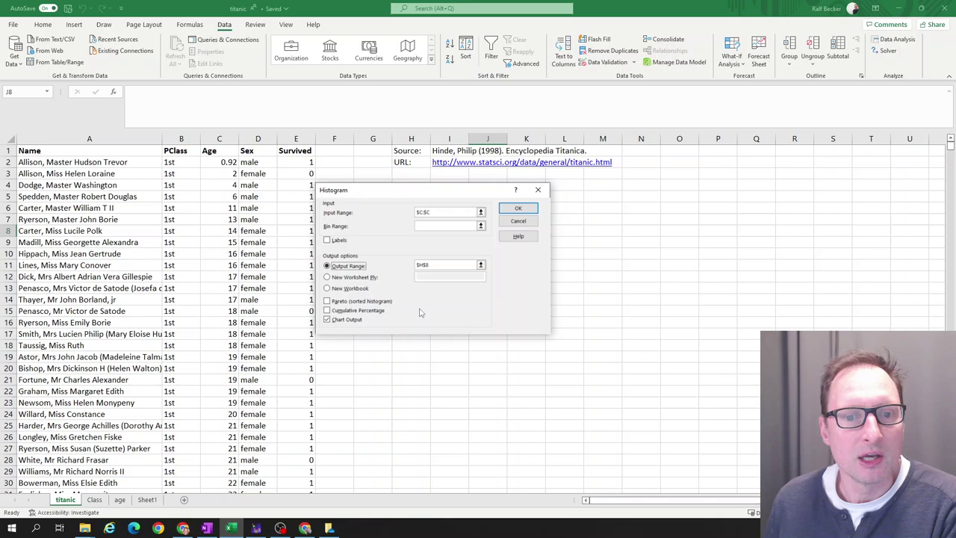
left_click(440, 215)
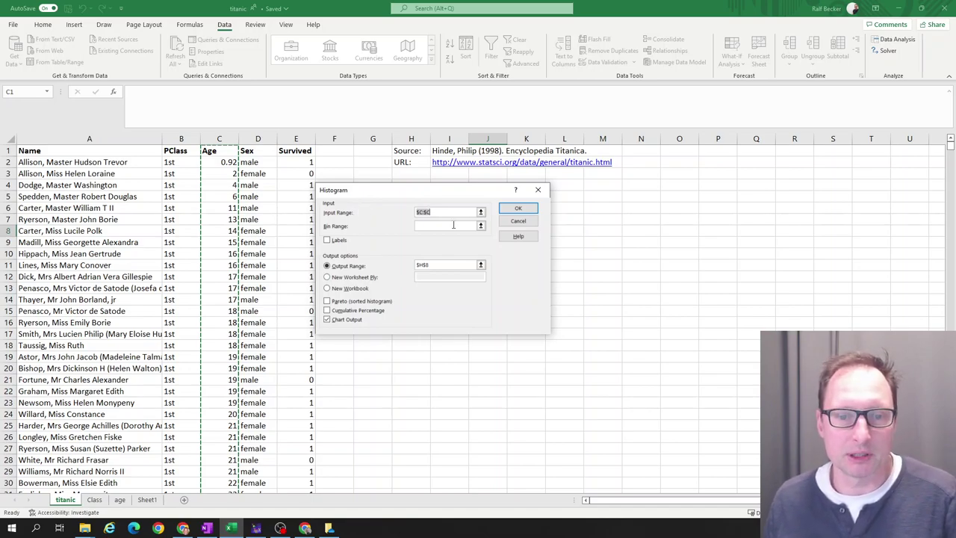
Reselect the Age values from C2 downward as input, then cancel the Histogram dialog.
left_click(480, 213)
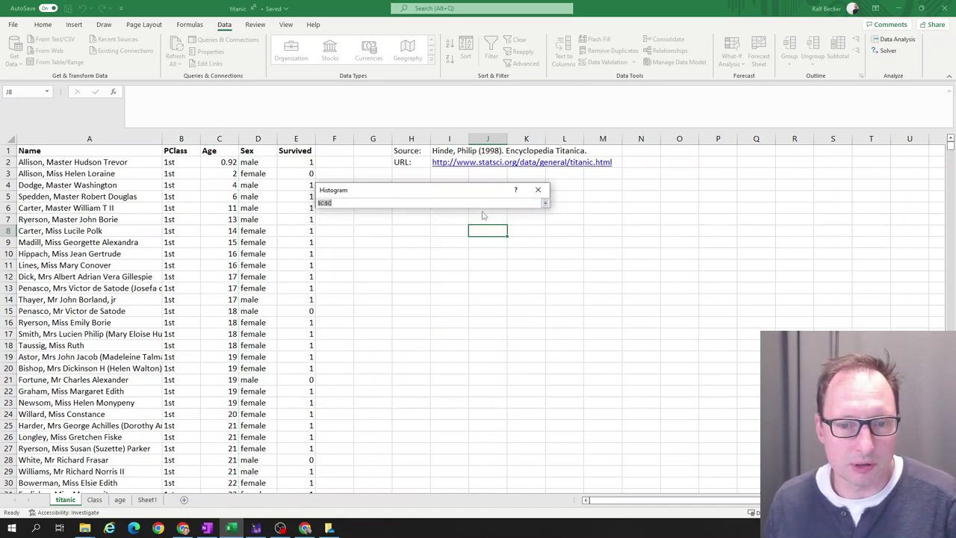
left_click_drag(216, 162, 217, 419)
scroll(228, 379, "down", 20)
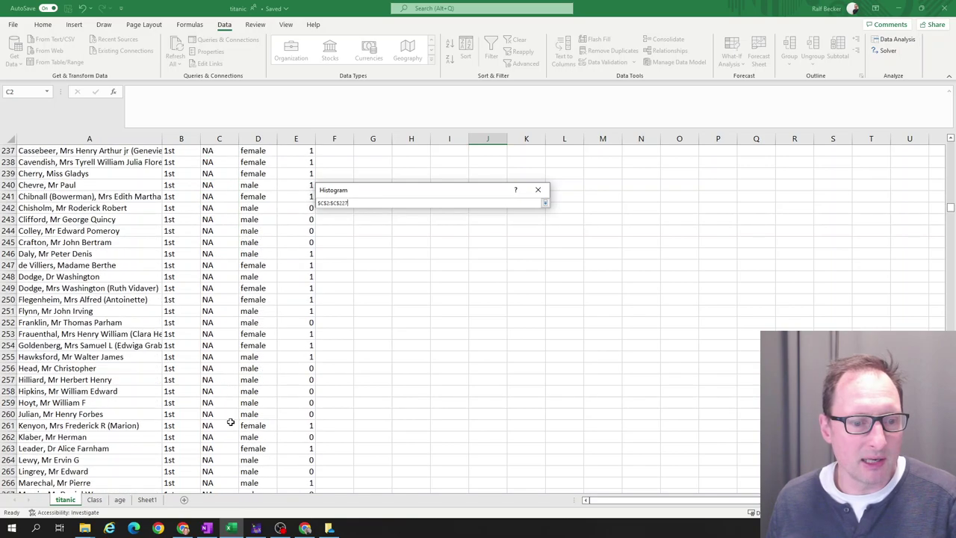
scroll(225, 448, "down", 15)
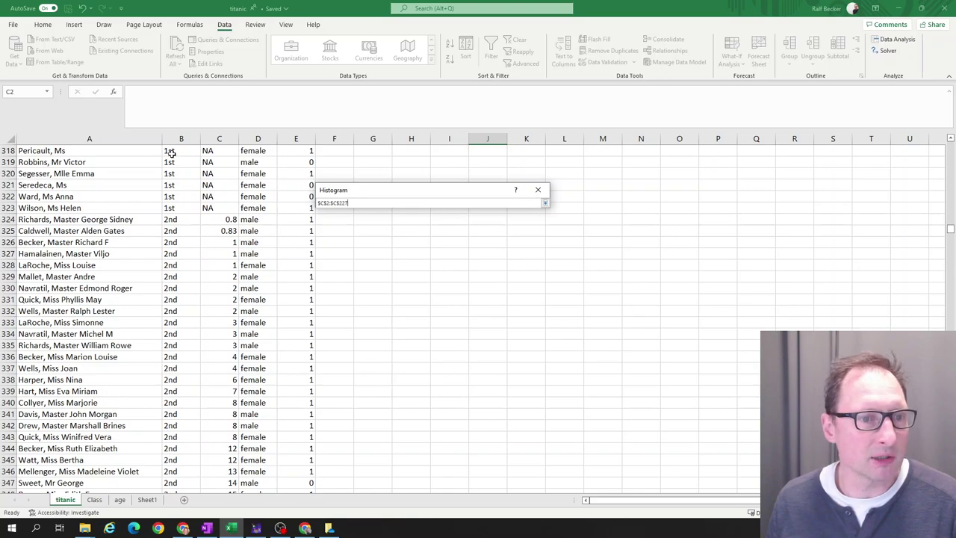
left_click(535, 193)
left_click(524, 224)
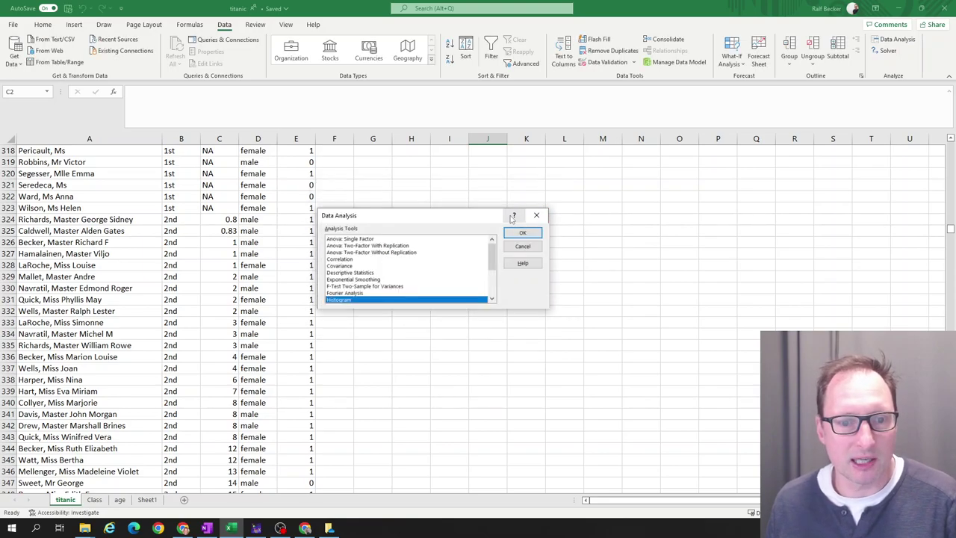
Close Data Analysis and select the whole passenger table from A1.
left_click(523, 234)
scroll(448, 246, "up", 20)
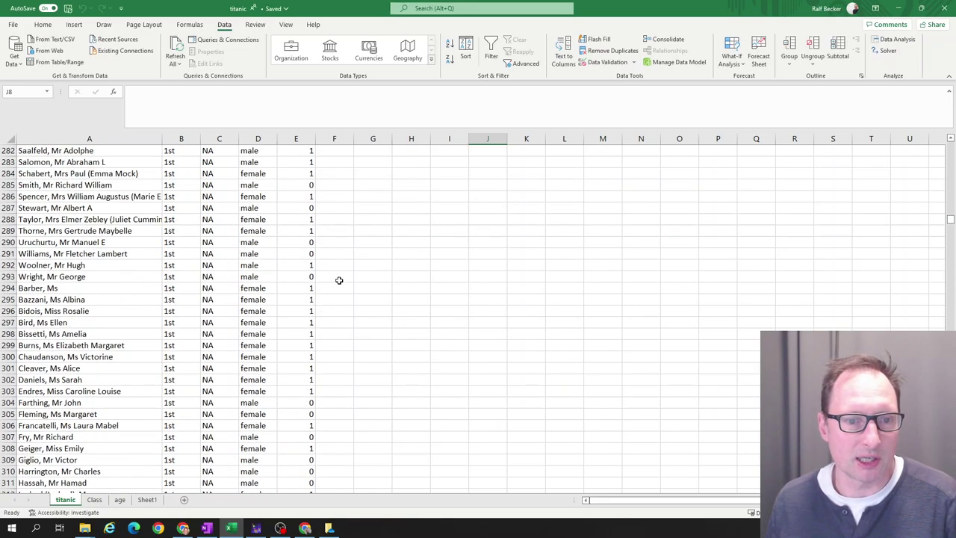
scroll(344, 314, "up", 20)
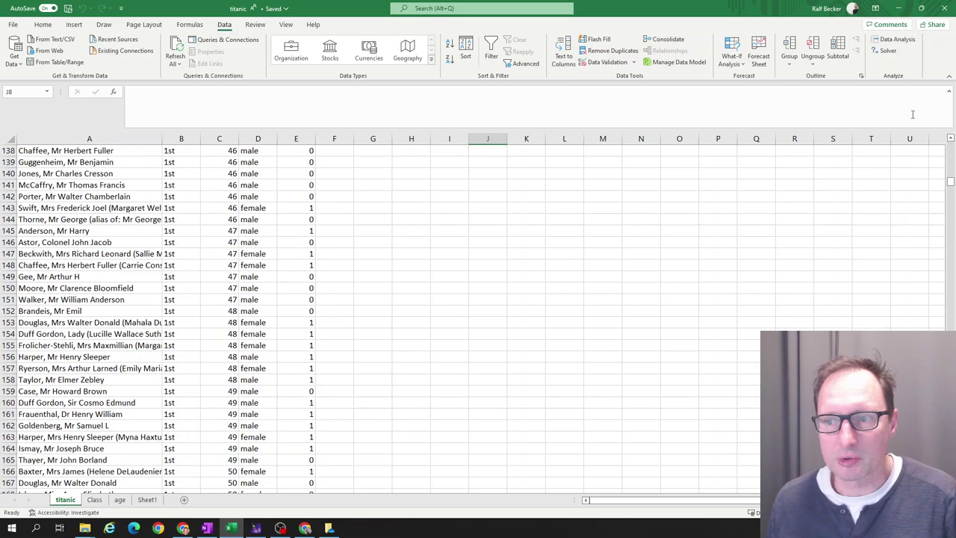
left_click_drag(950, 184, 951, 144)
left_click(169, 173)
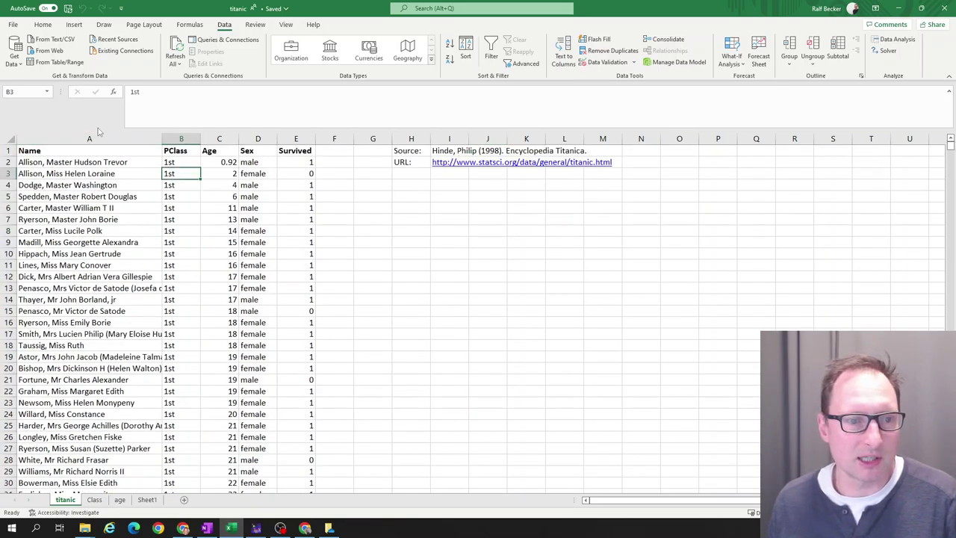
key("ctrl+Home")
key("ctrl+shift+Down")
key("ctrl+shift+Right")
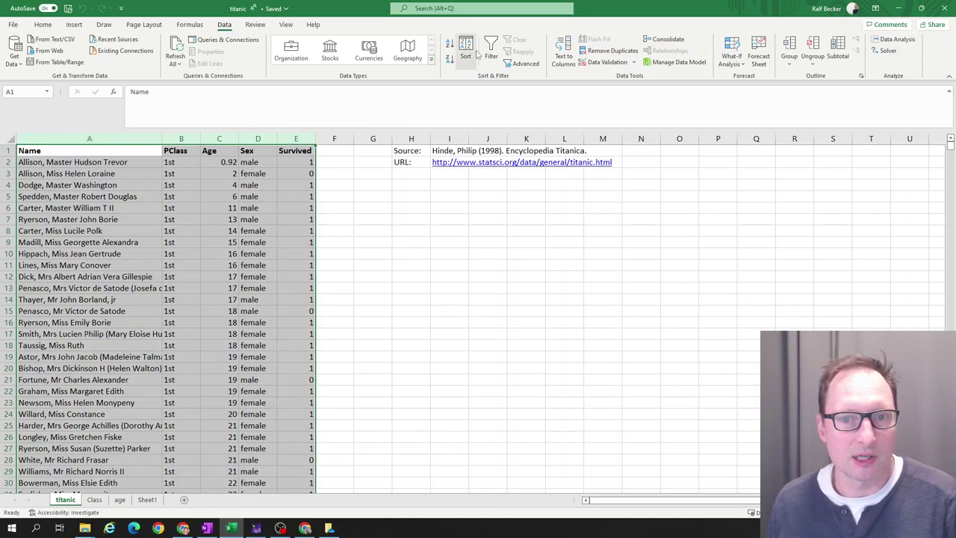
Sort the table by Age, smallest to largest, and check the sorted ages.
left_click(465, 52)
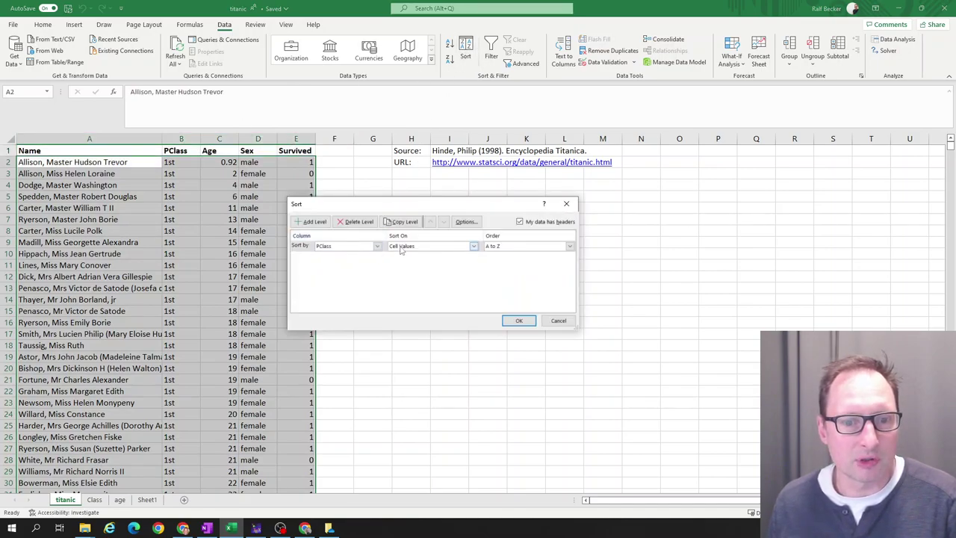
left_click(377, 246)
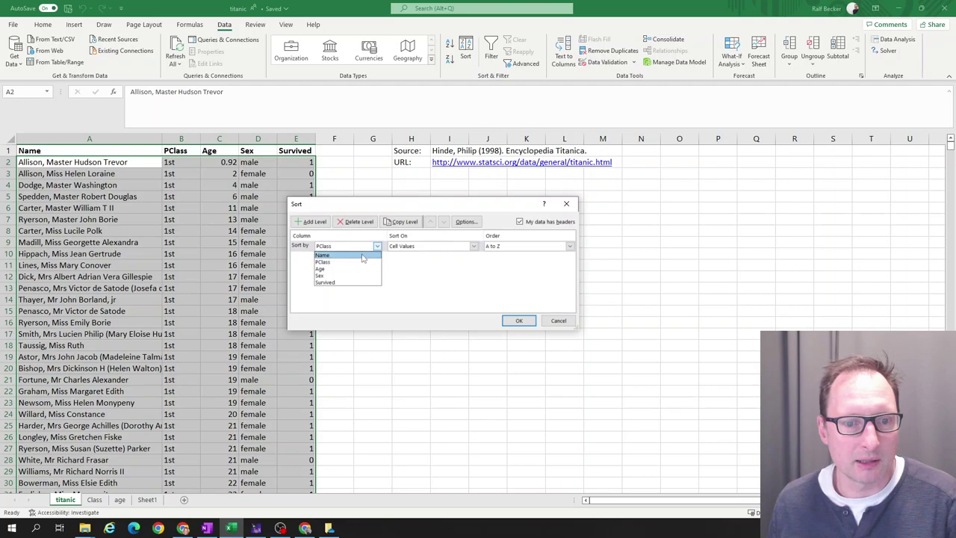
left_click(351, 269)
left_click(519, 320)
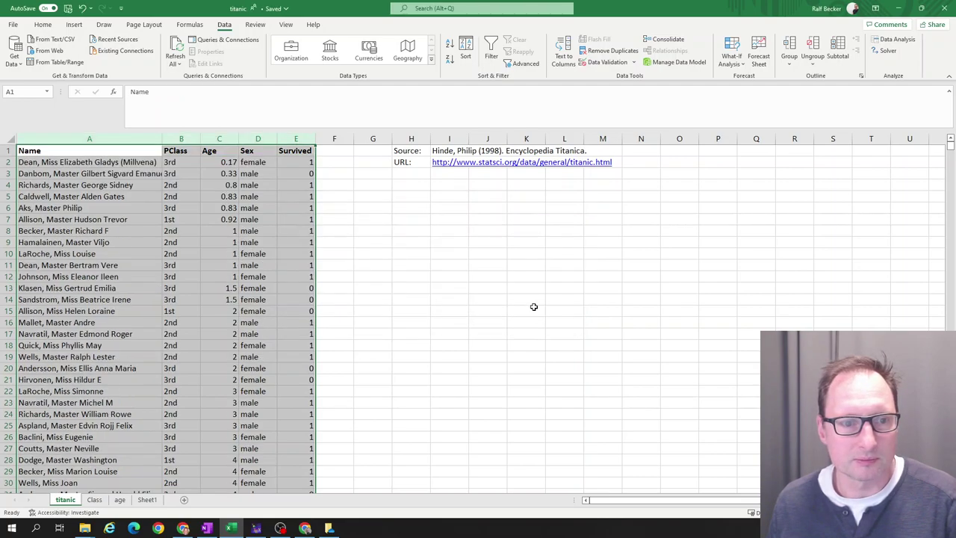
left_click(228, 253)
scroll(231, 246, "down", 6)
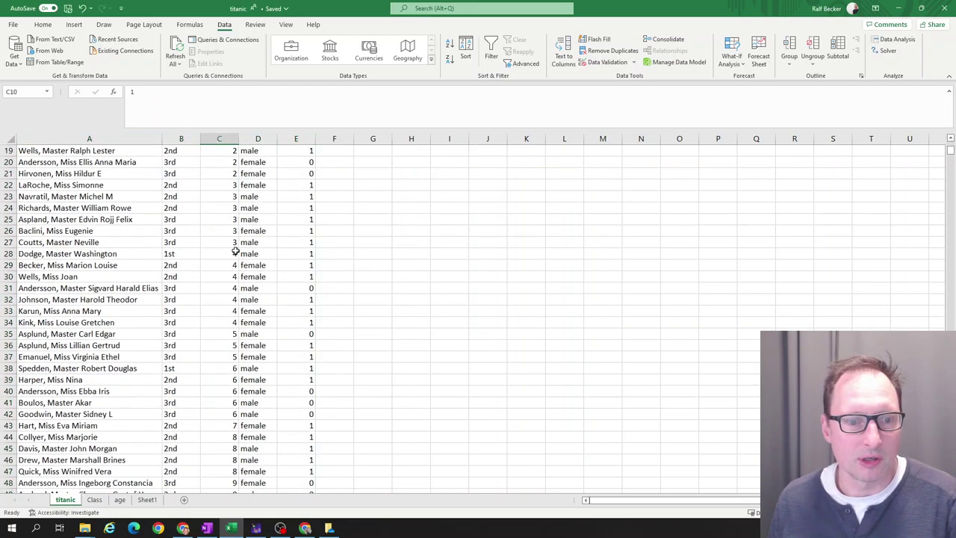
scroll(232, 239, "up", 6)
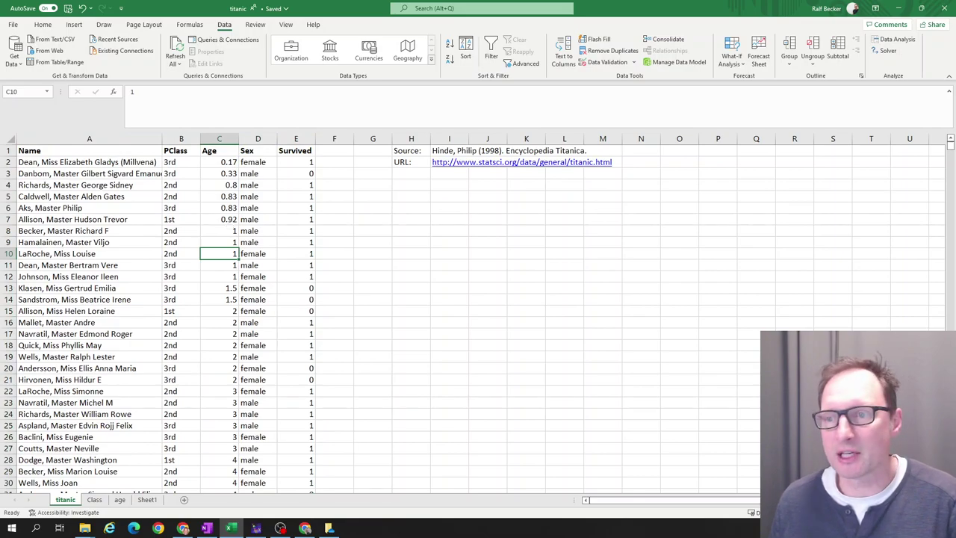
left_click(213, 288)
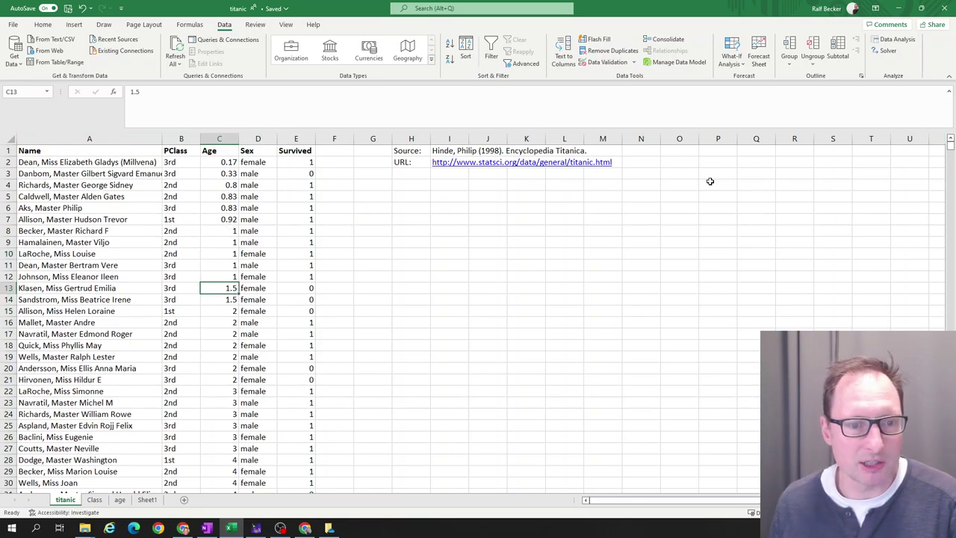
left_click_drag(951, 152, 951, 315)
left_click_drag(951, 274, 951, 343)
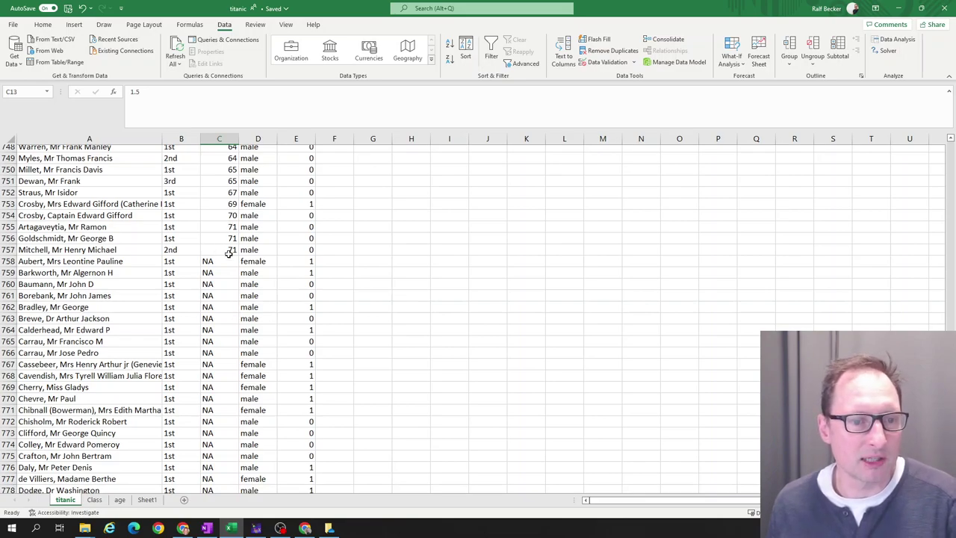
left_click_drag(229, 250, 227, 229)
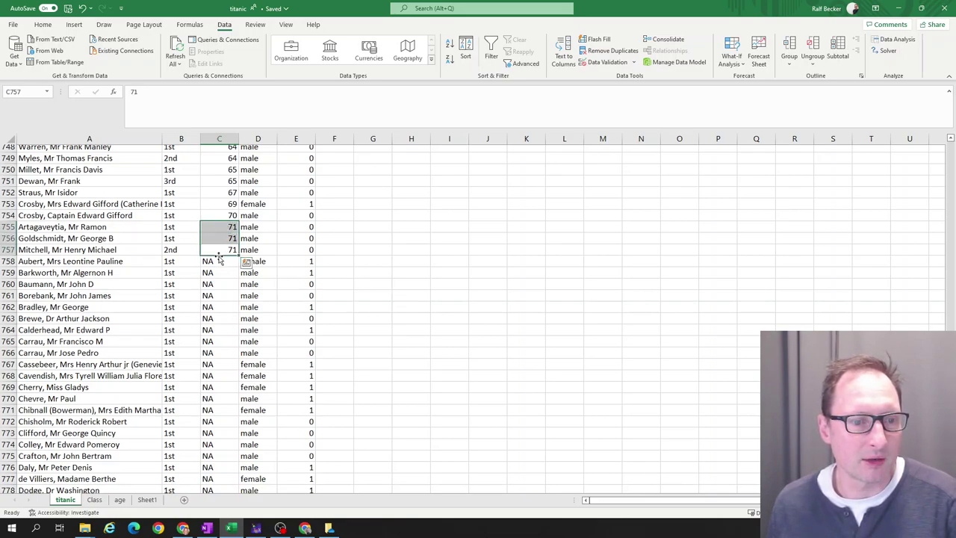
left_click(487, 248)
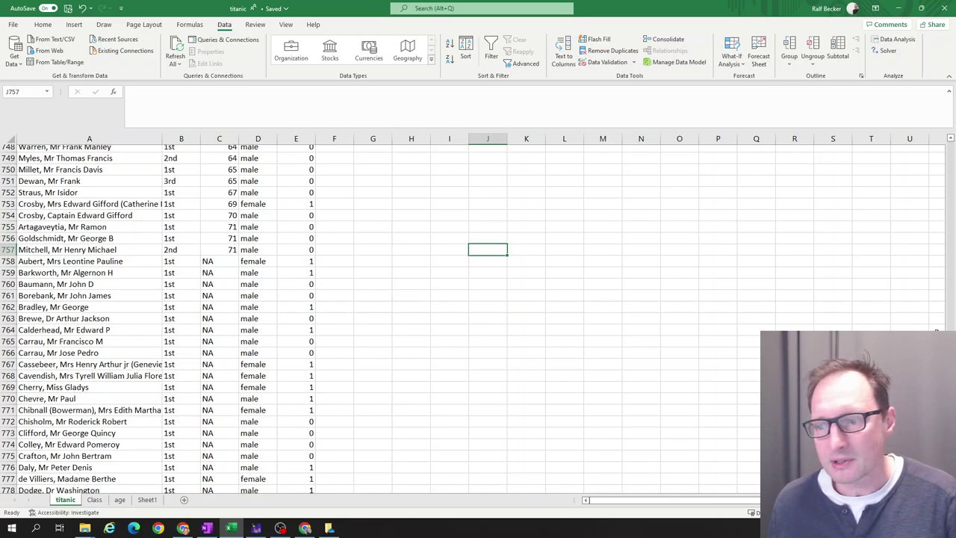
scroll(354, 217, "up", 20)
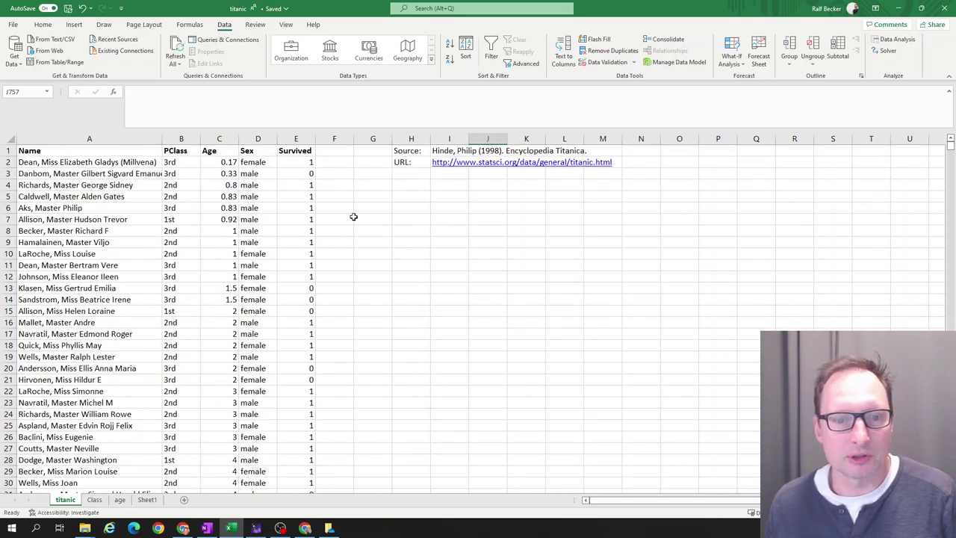
left_click(403, 220)
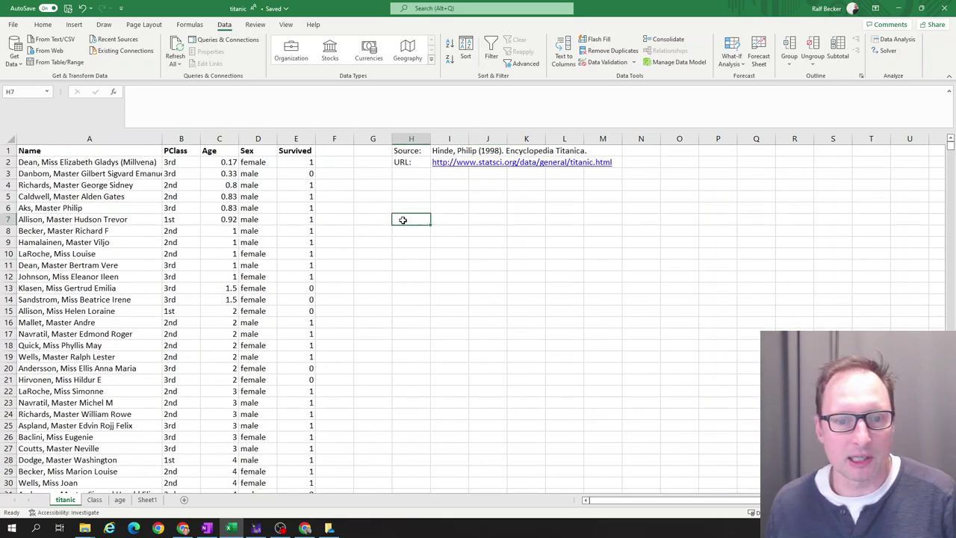
Run Histogram on ages $C$2:$C$757 with output at $H$8 and chart output.
left_click(894, 41)
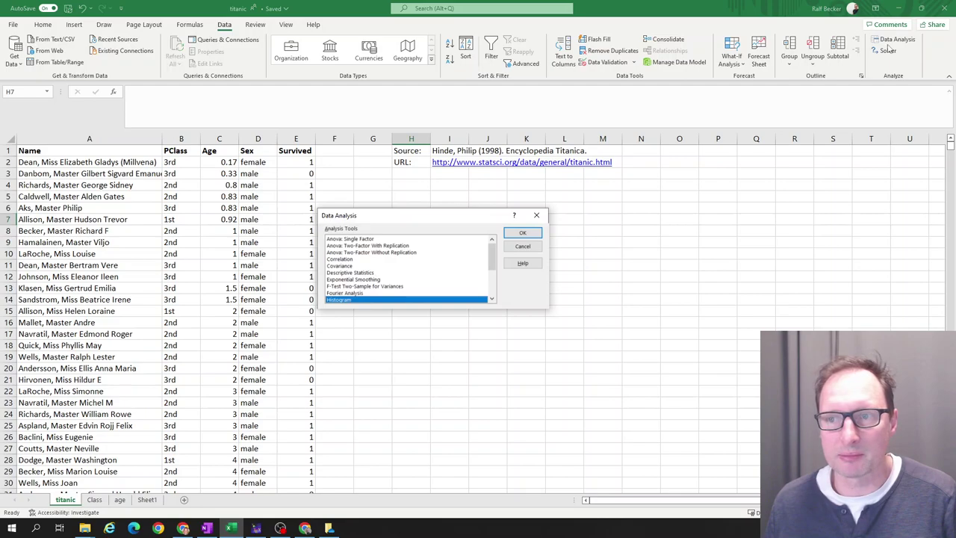
left_click(523, 233)
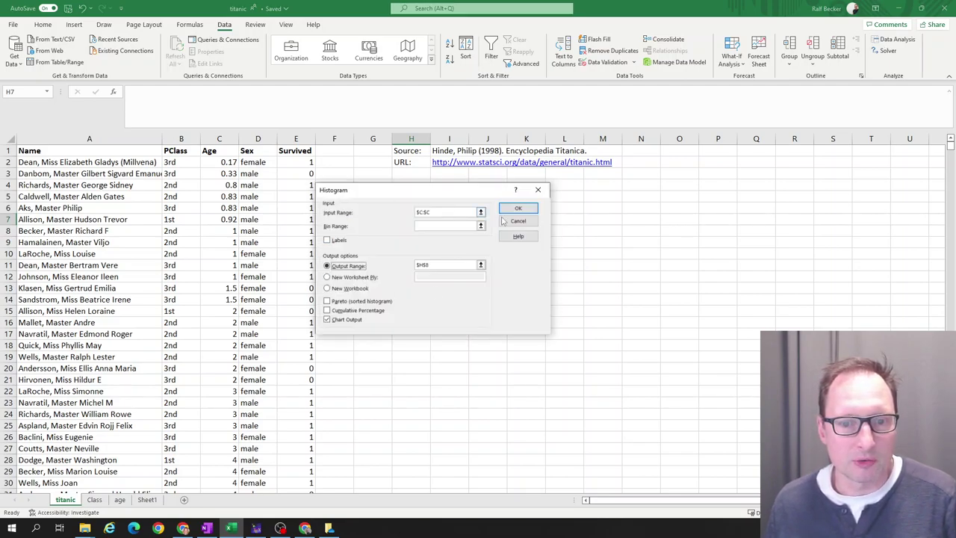
left_click(480, 213)
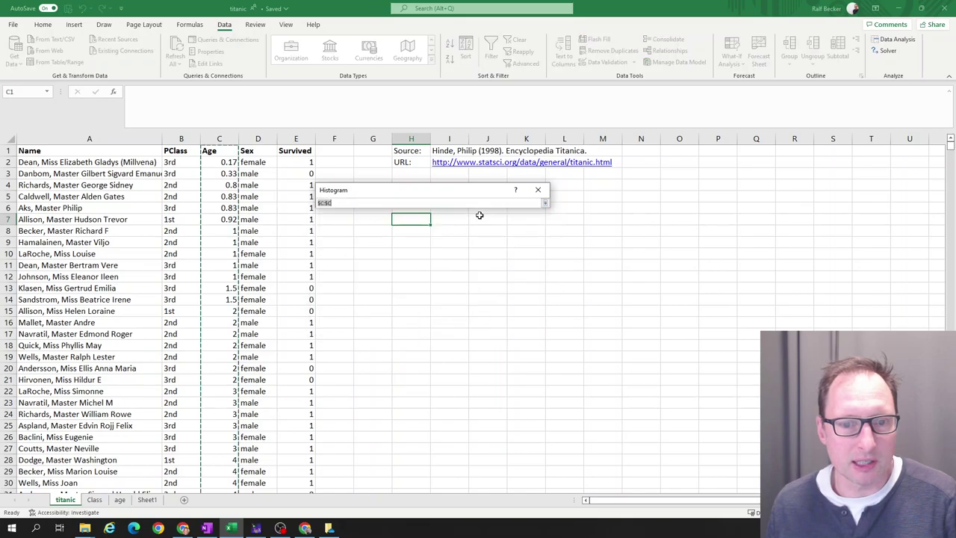
left_click_drag(214, 161, 233, 233)
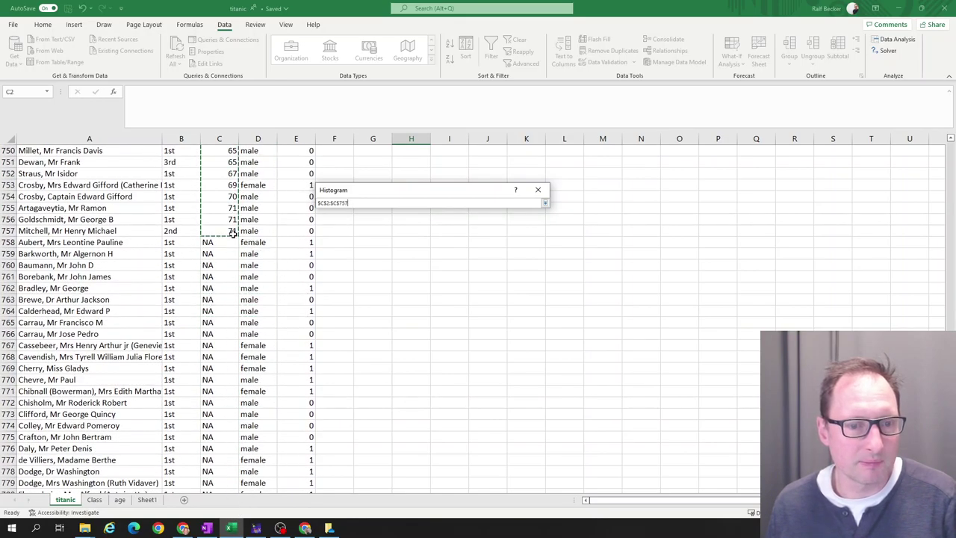
left_click(545, 204)
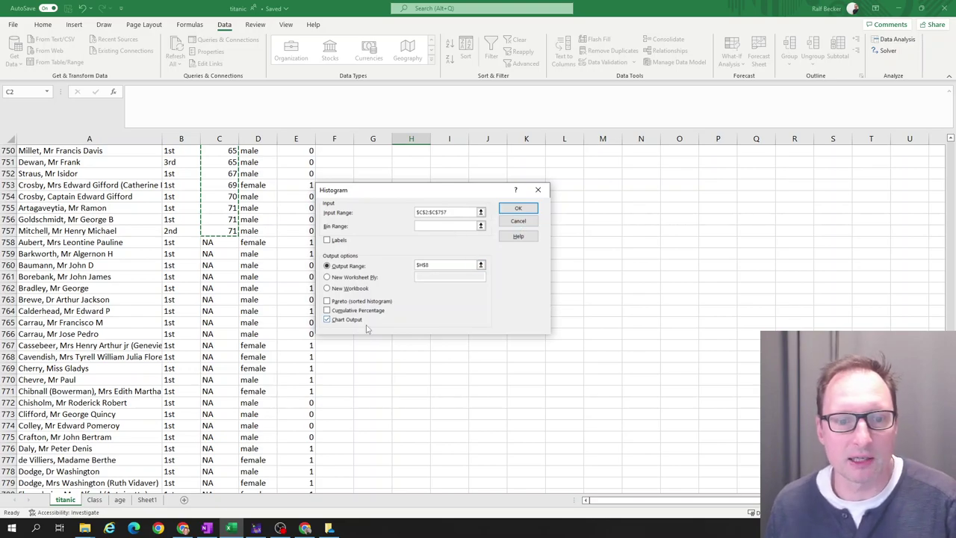
left_click(522, 209)
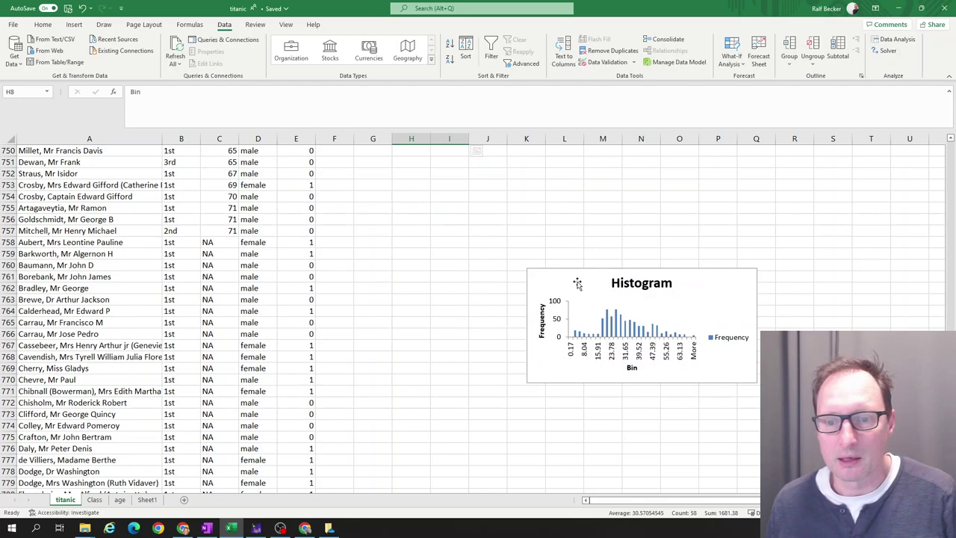
Move the Histogram chart to K8 and enlarge it so all bin labels show.
left_click(543, 278)
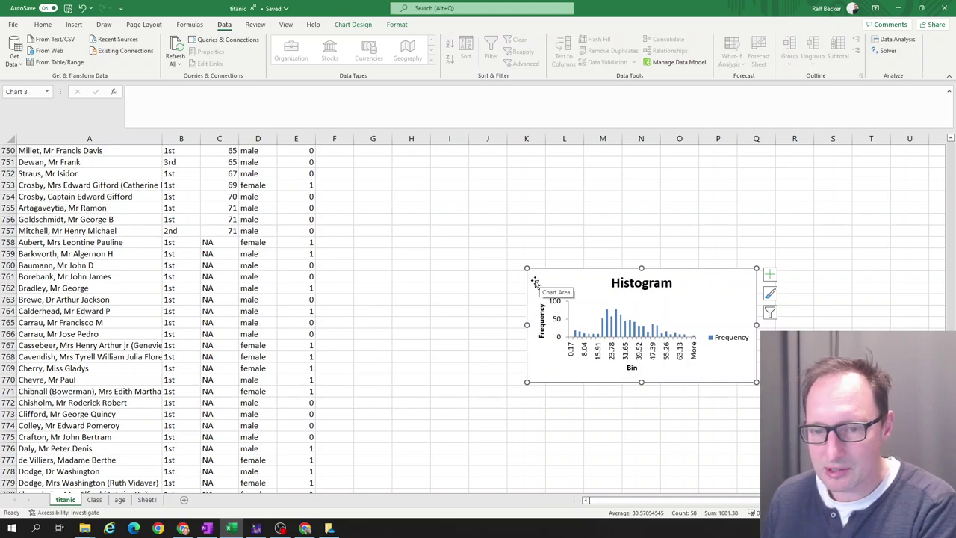
key("Delete")
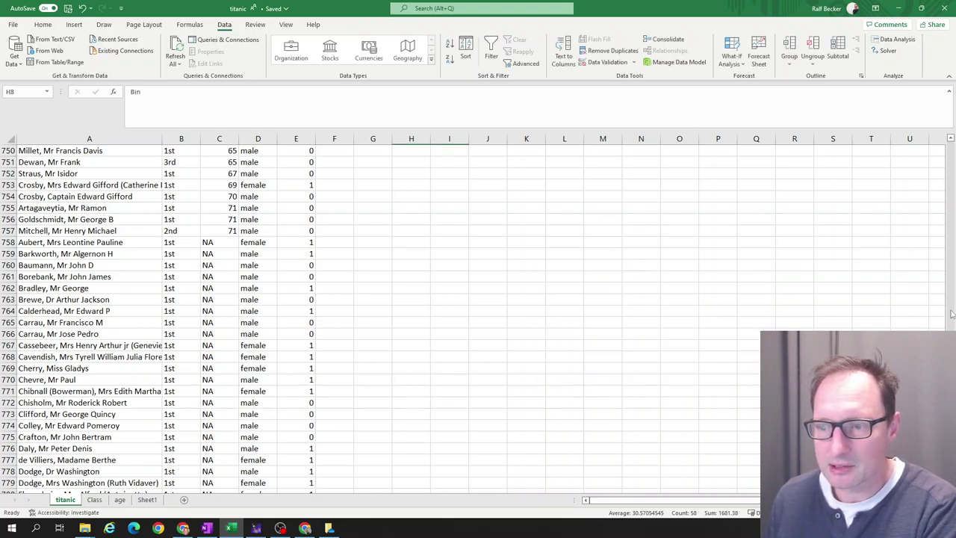
left_click_drag(952, 314, 952, 145)
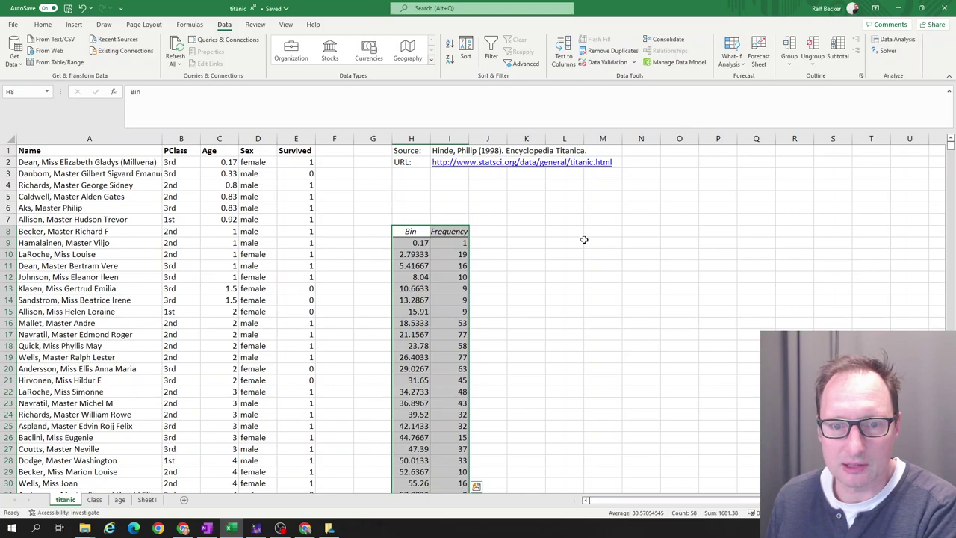
left_click(535, 228)
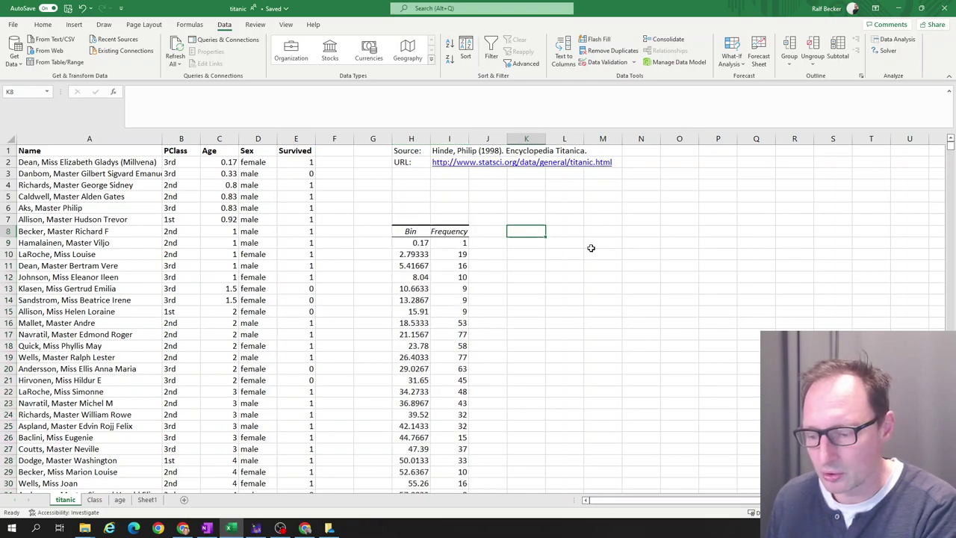
key("ctrl+v")
left_click(647, 367)
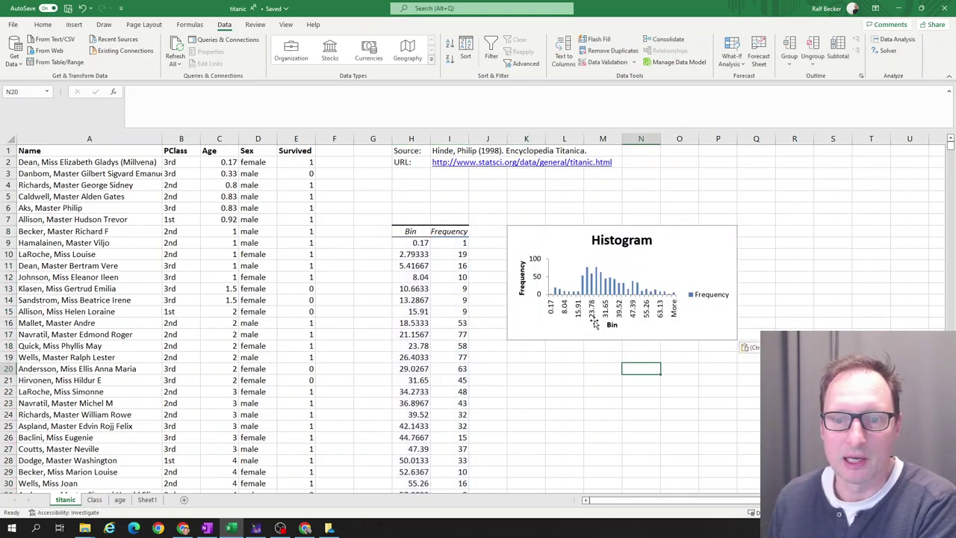
left_click(734, 337)
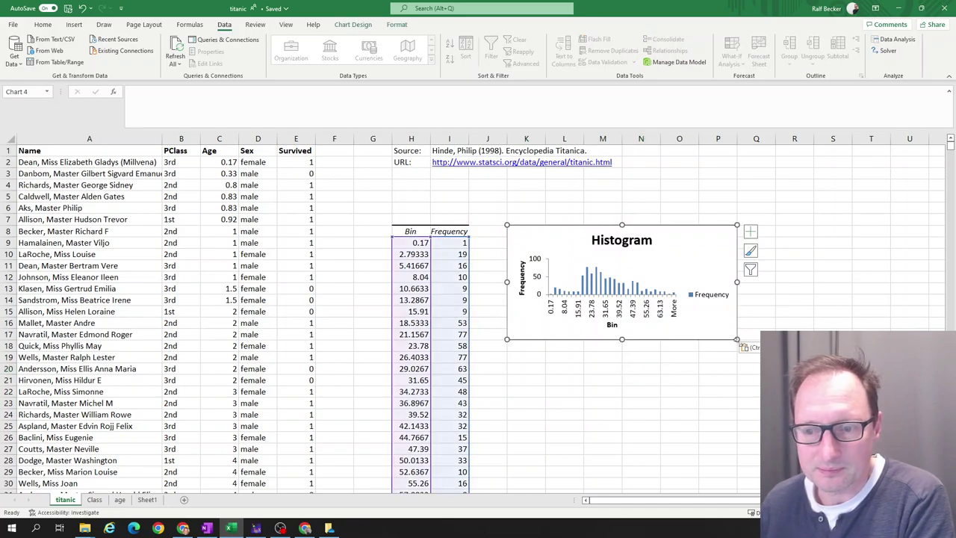
left_click_drag(737, 339, 834, 377)
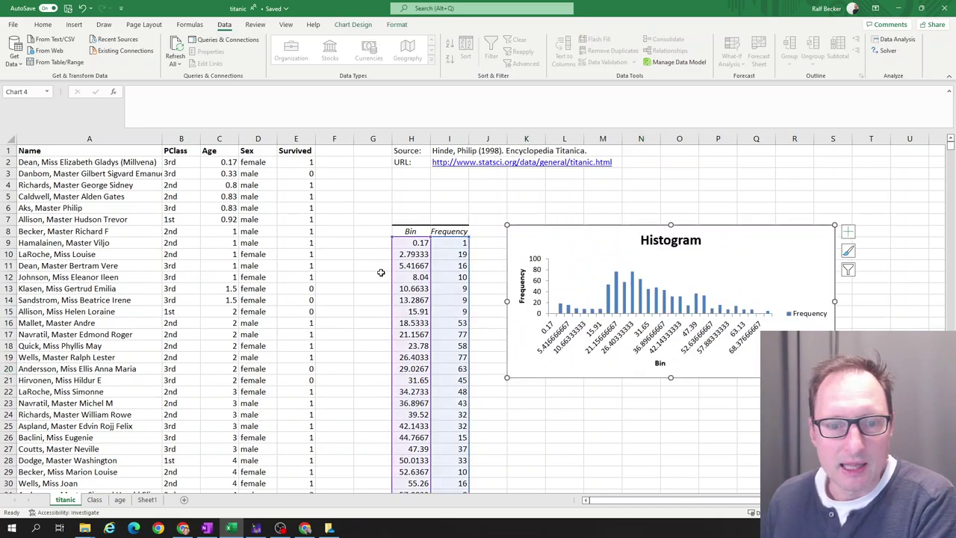
Review the bin values in column H, from 0.17 through 68.3767.
left_click(418, 278)
scroll(391, 276, "down", 1)
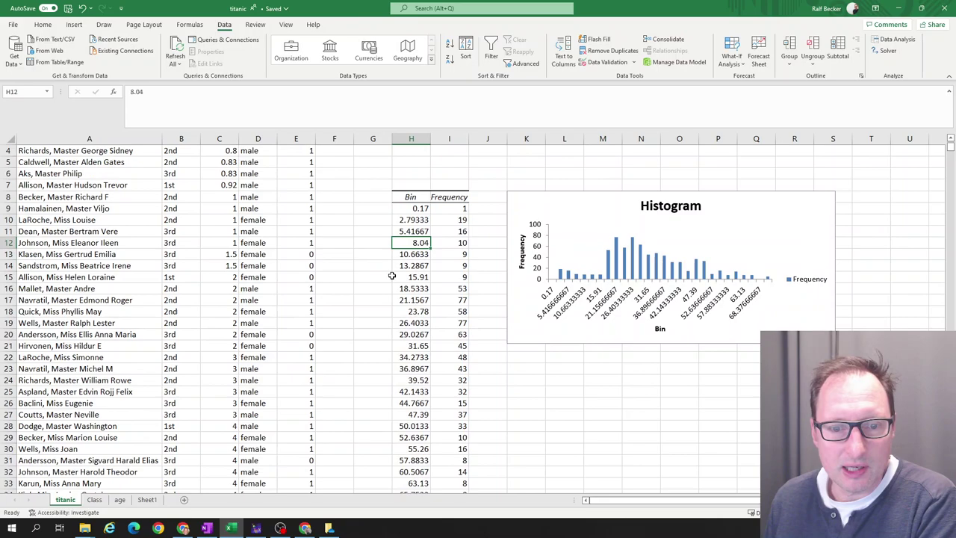
scroll(392, 275, "down", 2)
scroll(404, 233, "up", 1)
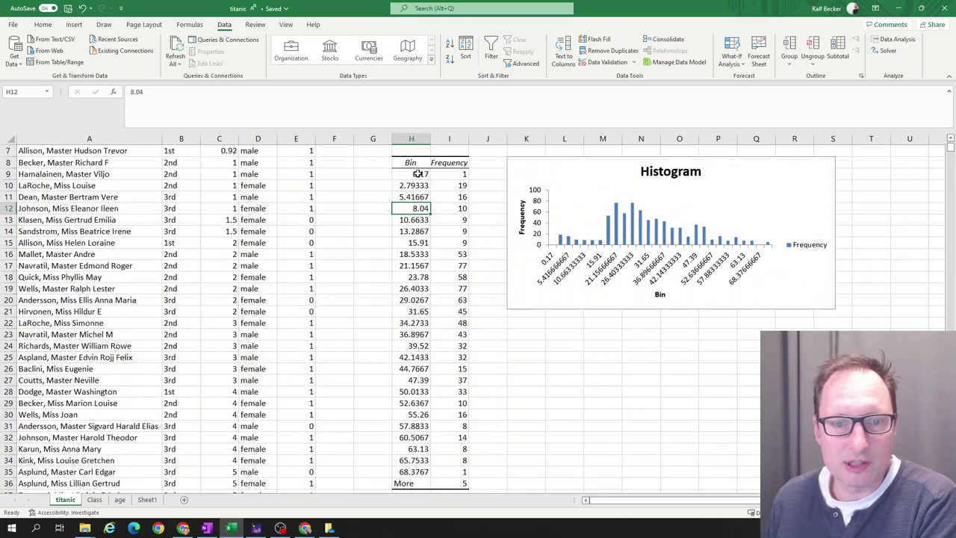
left_click_drag(418, 173, 421, 473)
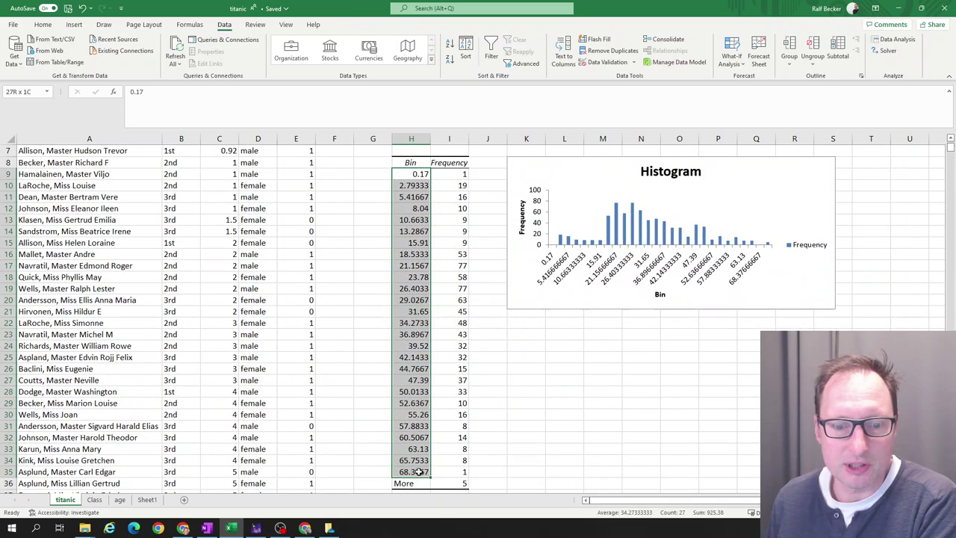
left_click(419, 266)
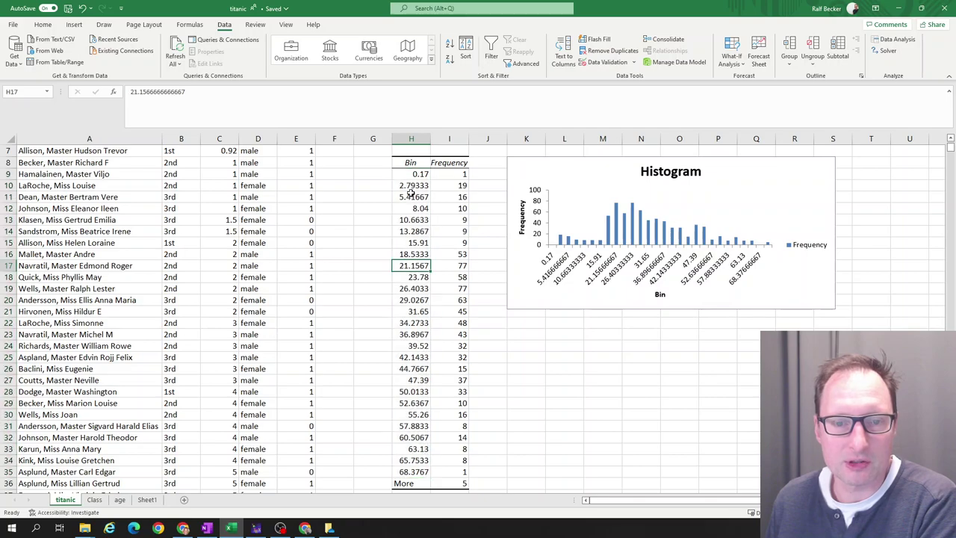
left_click(382, 198)
scroll(314, 213, "up", 2)
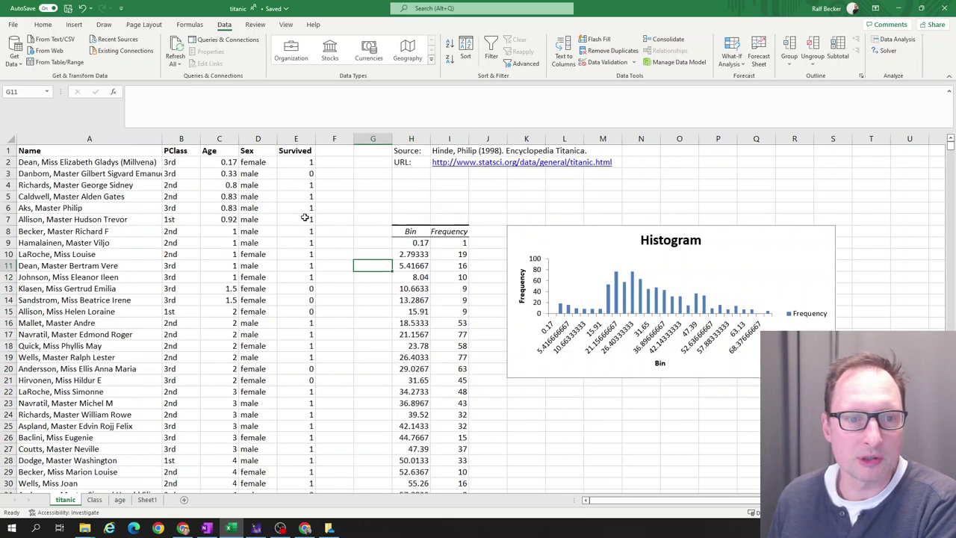
left_click(420, 243)
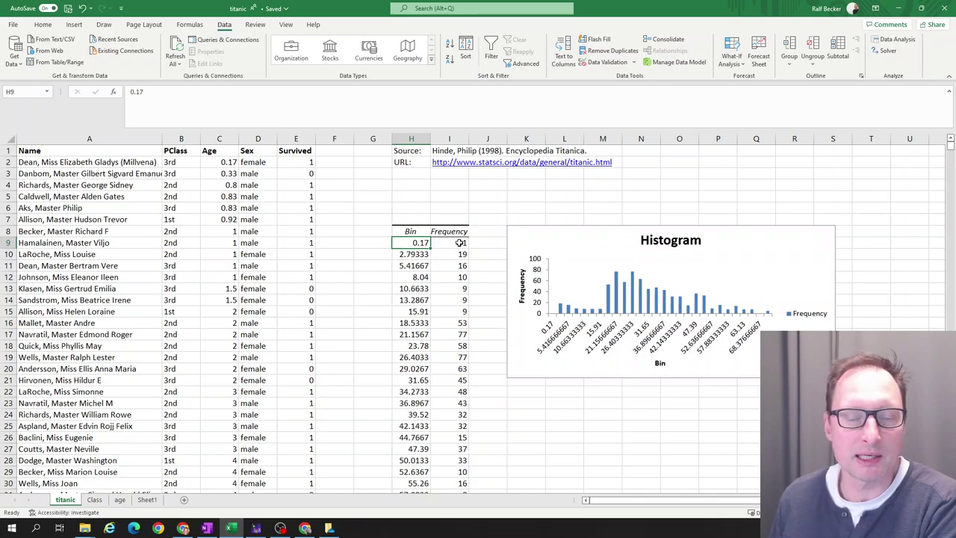
left_click(214, 161)
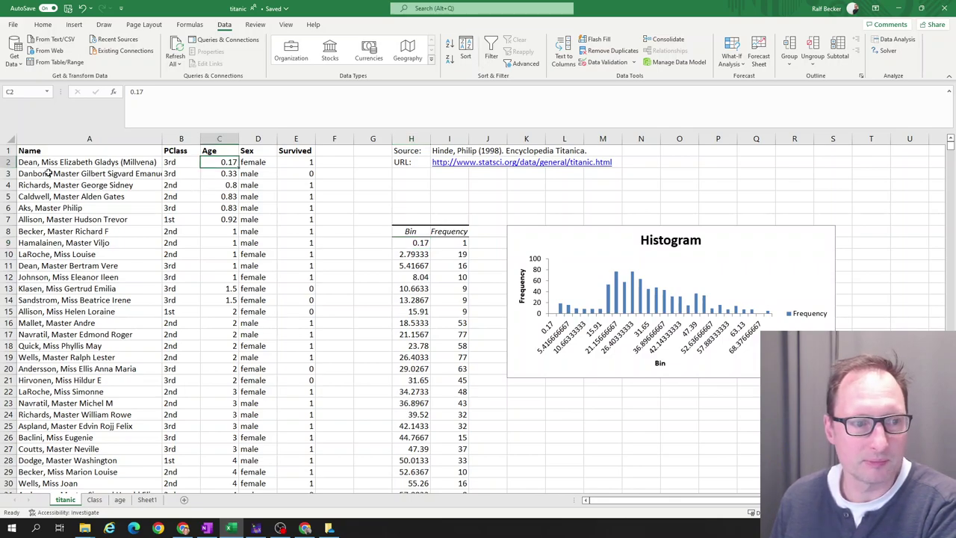
left_click(304, 164)
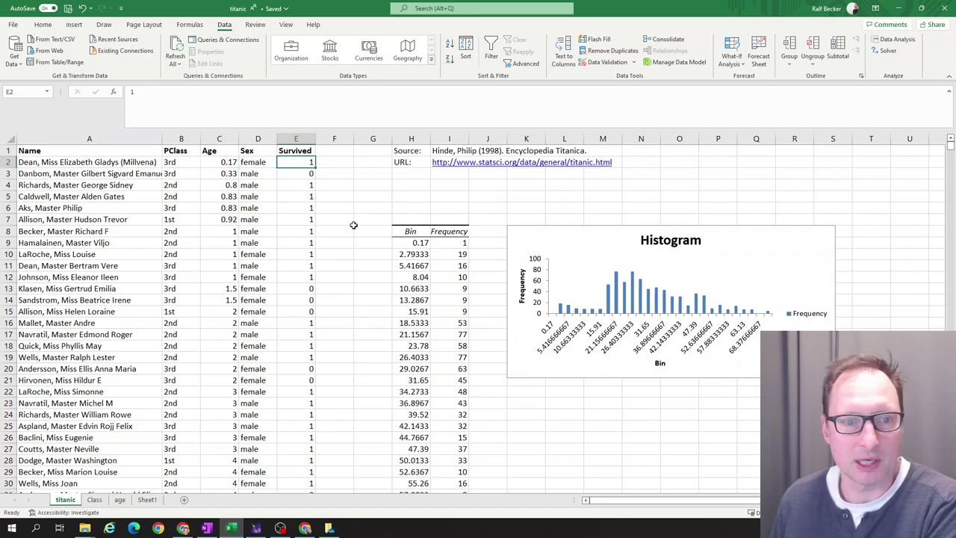
left_click(420, 266)
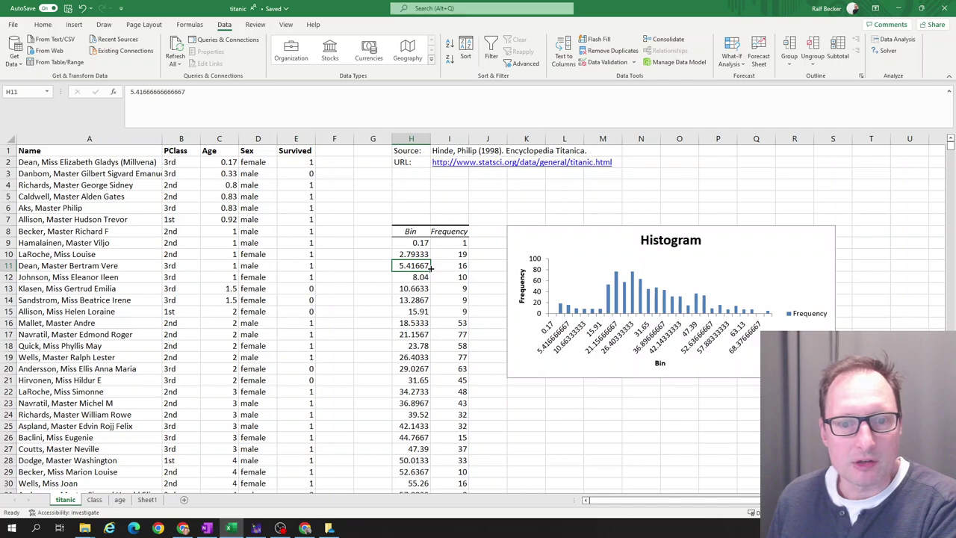
left_click(410, 252)
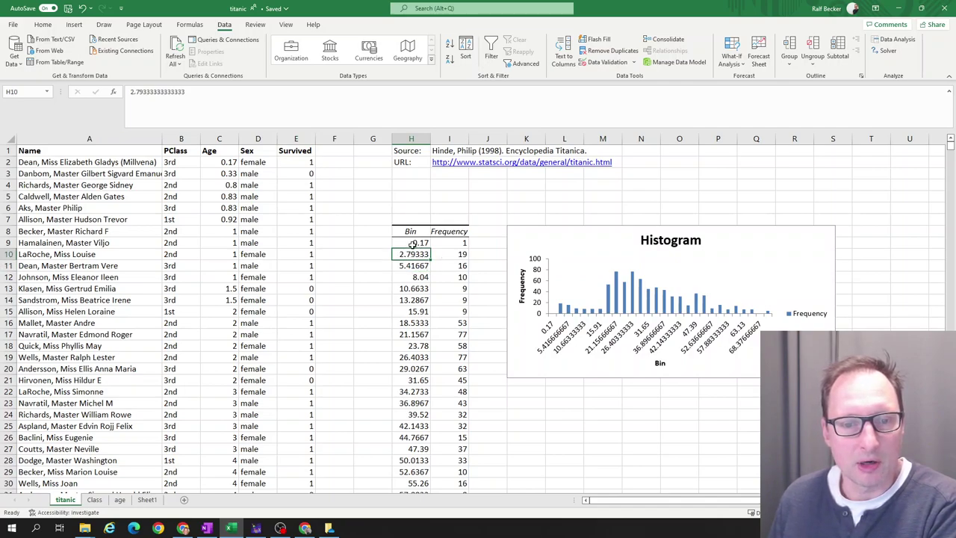
left_click(420, 243)
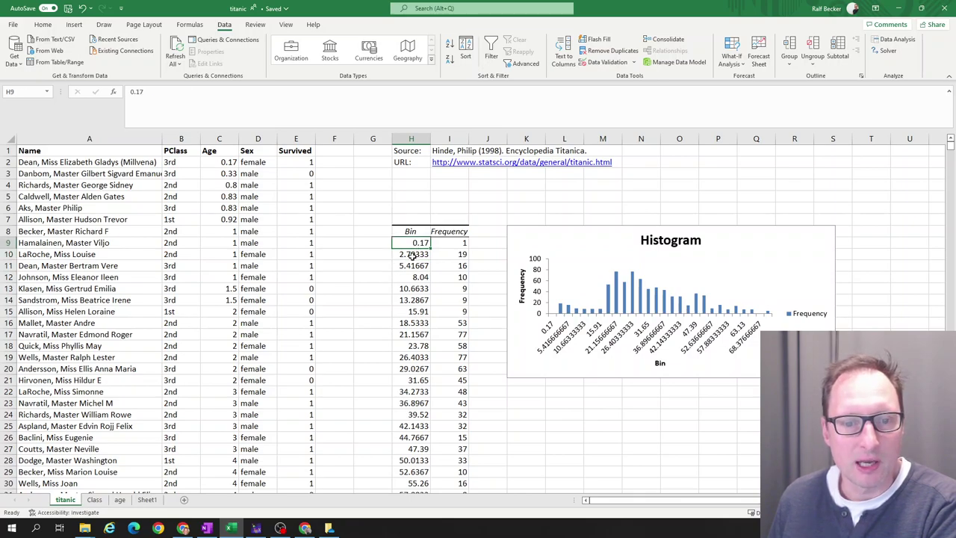
left_click(413, 255)
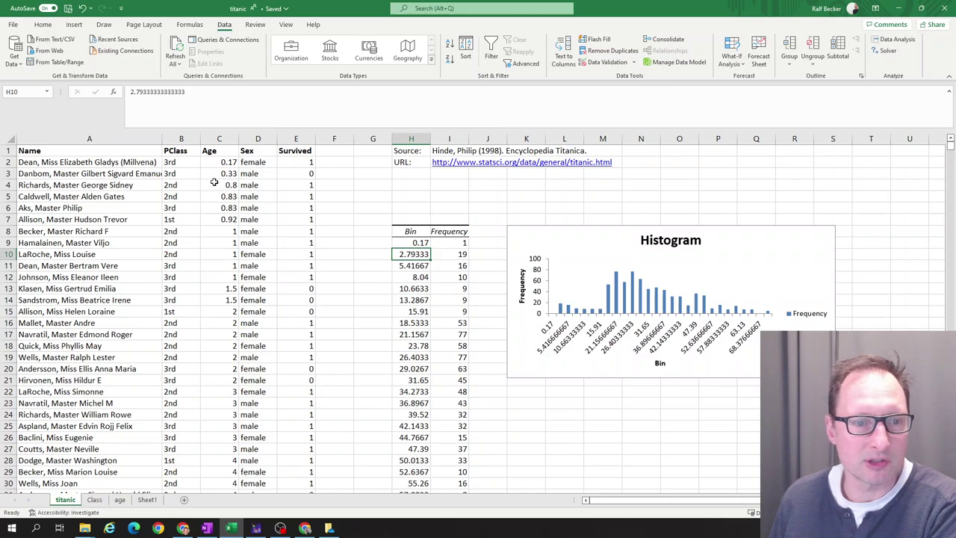
left_click_drag(217, 173, 216, 380)
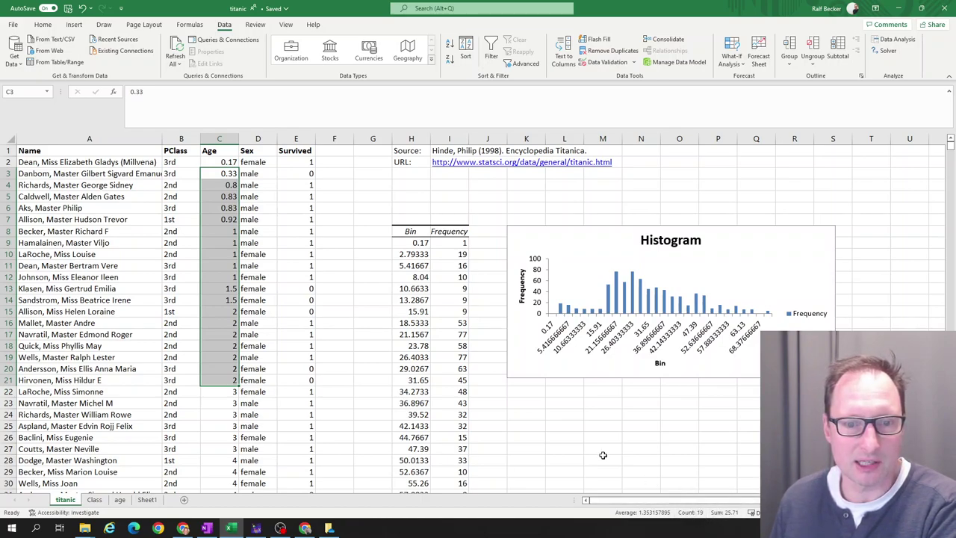
left_click(446, 255)
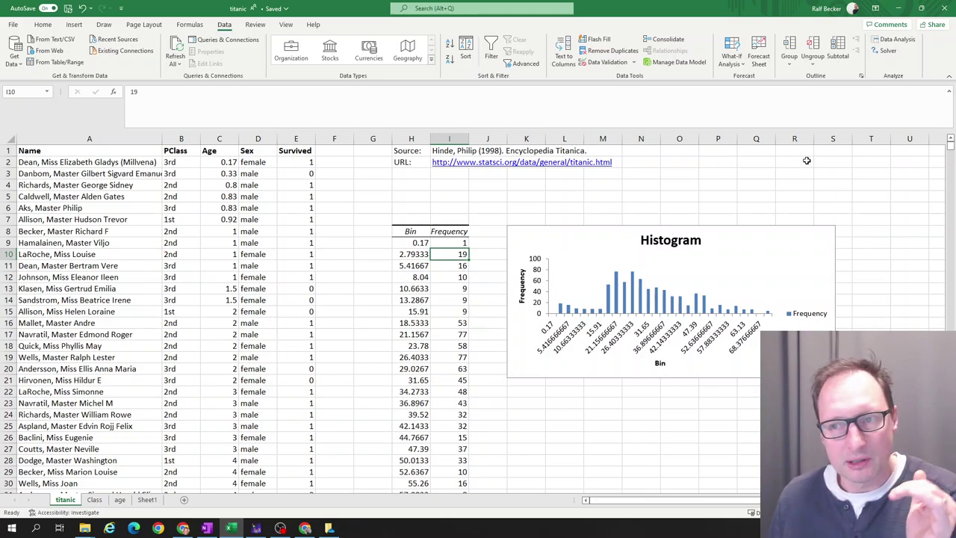
left_click(374, 214)
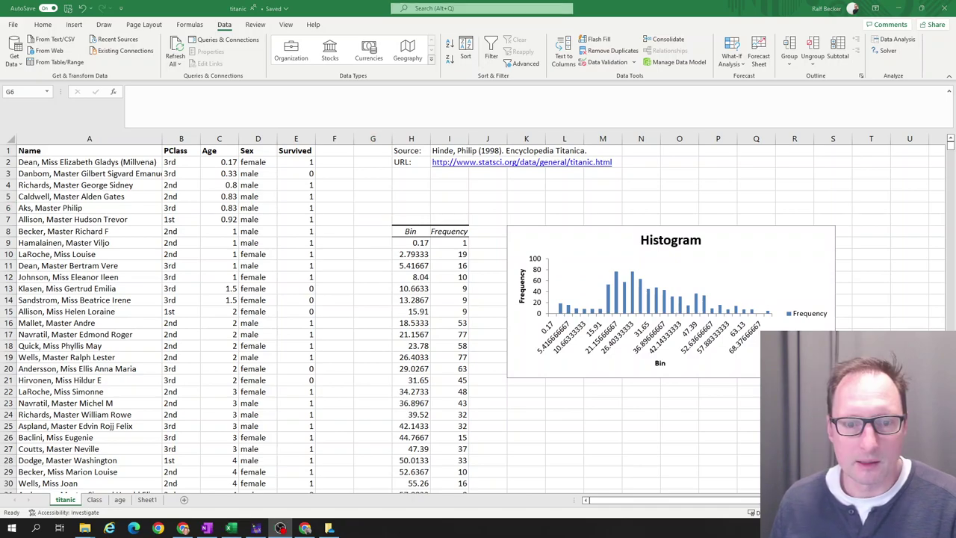
Enter bin values 0, 10, 20 and 30 in cells H41:H44.
scroll(445, 362, "down", 8)
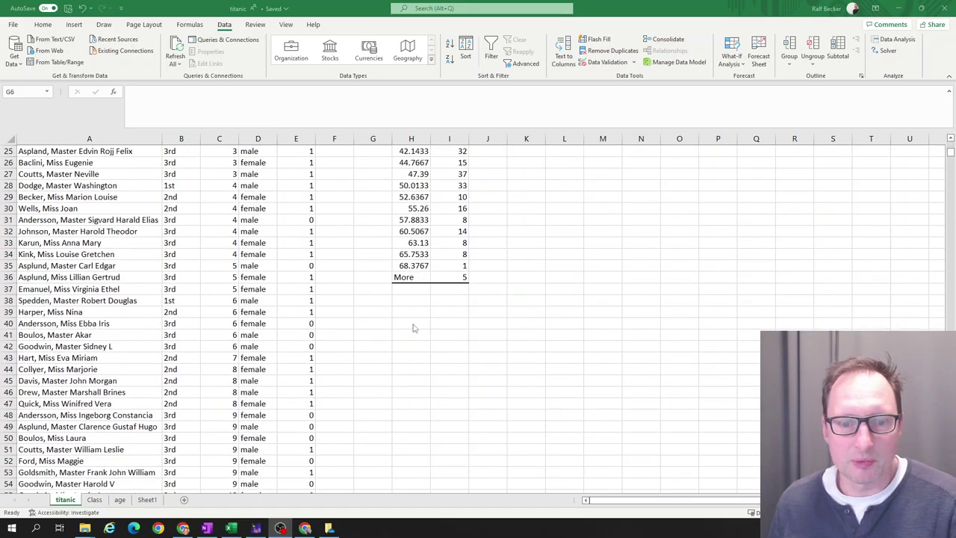
left_click(418, 330)
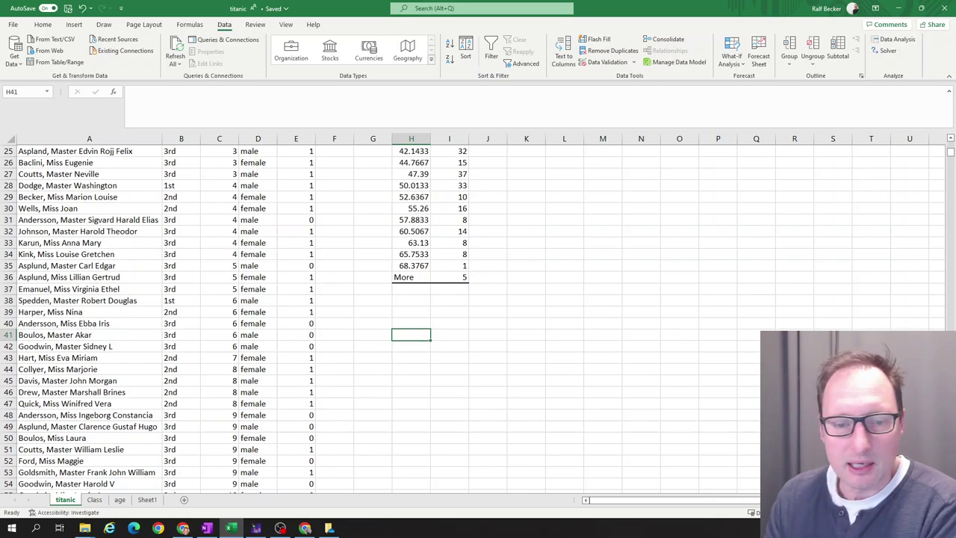
type("0")
key("Return")
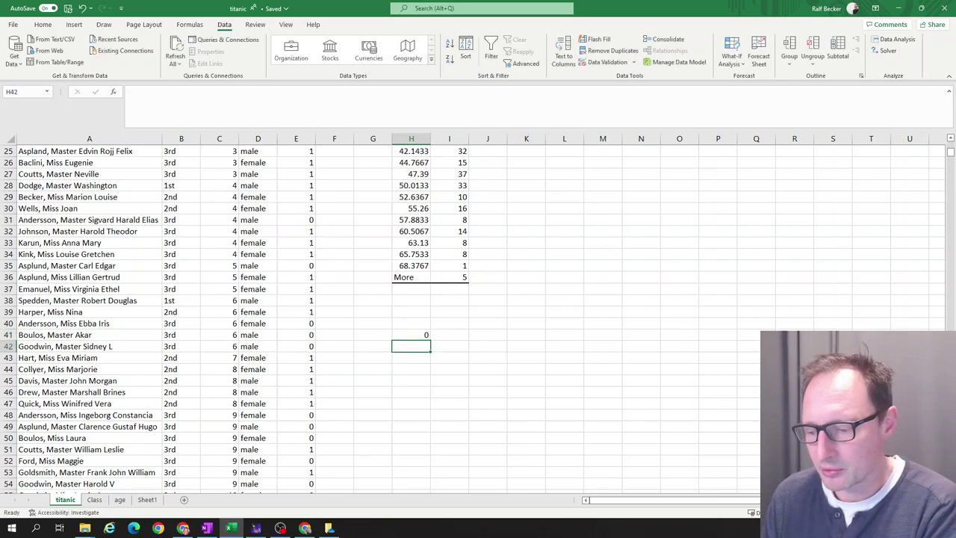
type("10")
key("ctrl+Return")
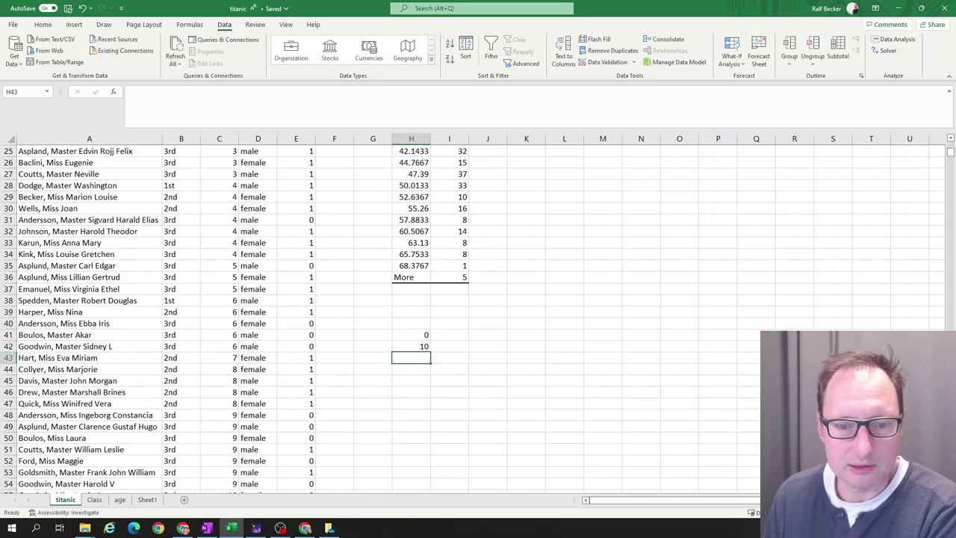
key("Up")
key("Down")
key("Up")
key("Down")
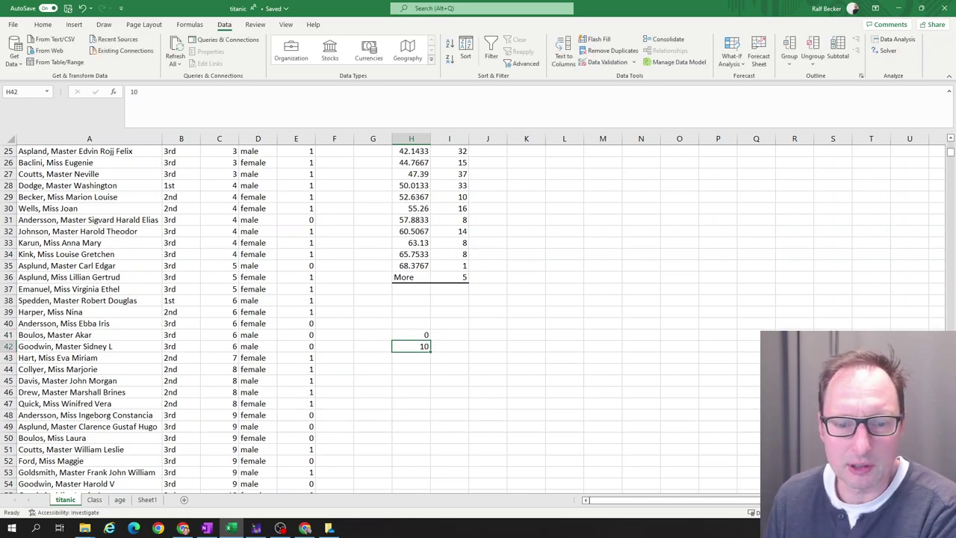
key("Down")
key("Up")
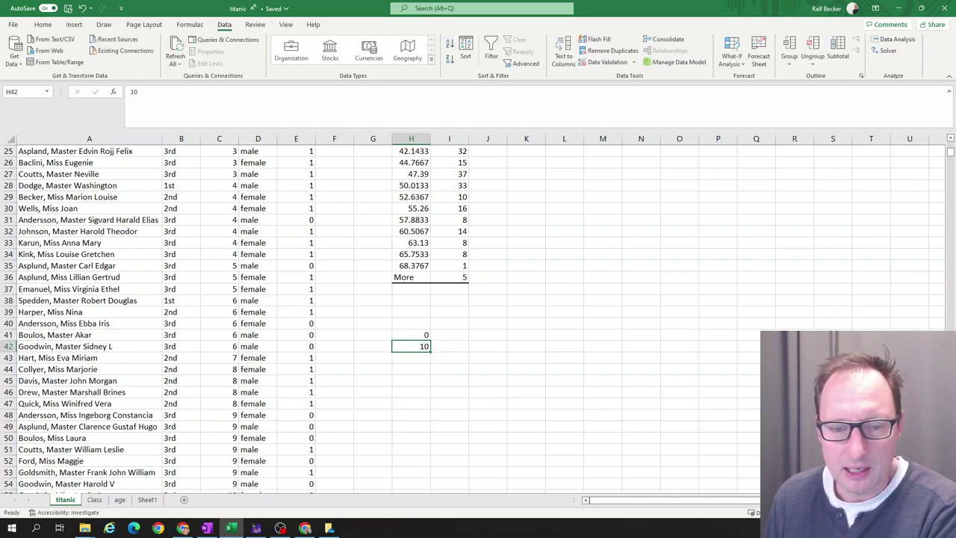
key("Up")
key("Down")
key("Down")
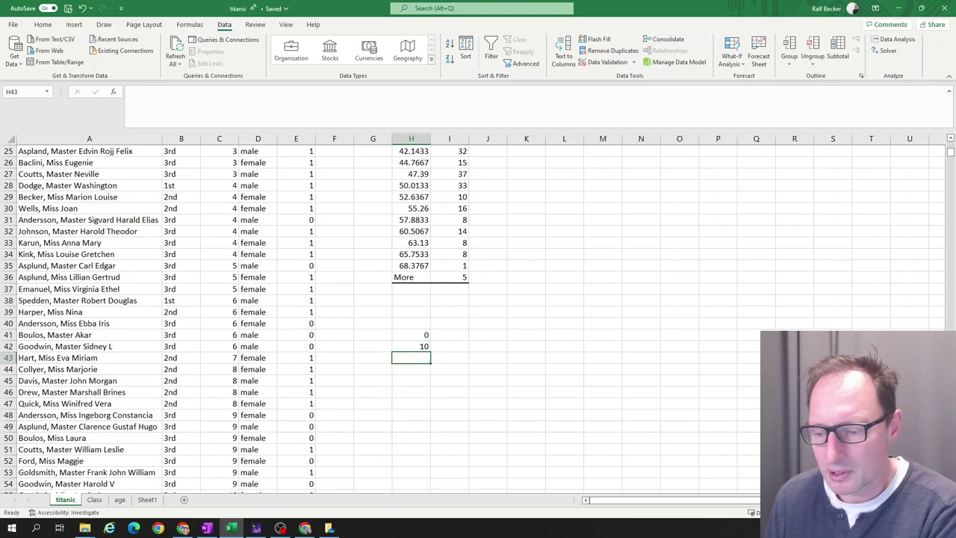
type("20")
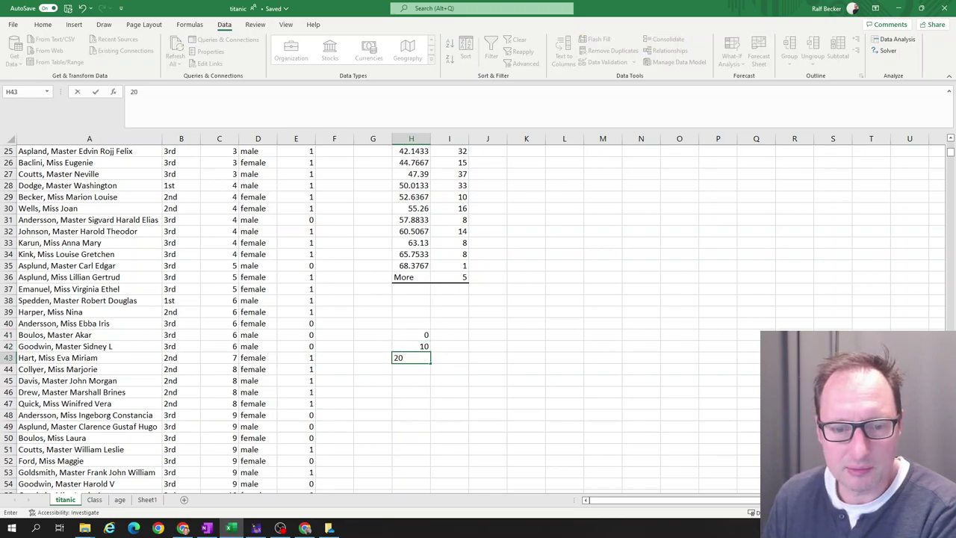
key("Return")
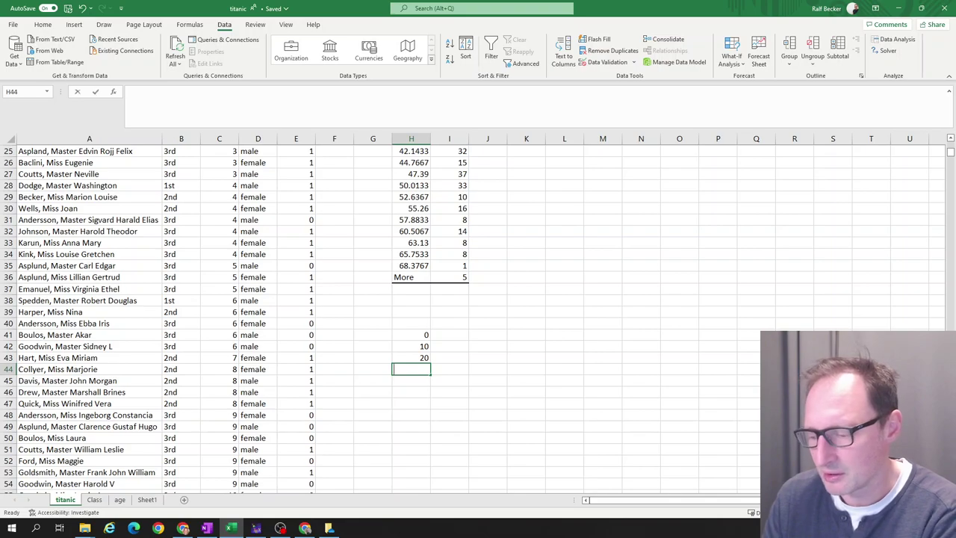
type("30")
key("Return")
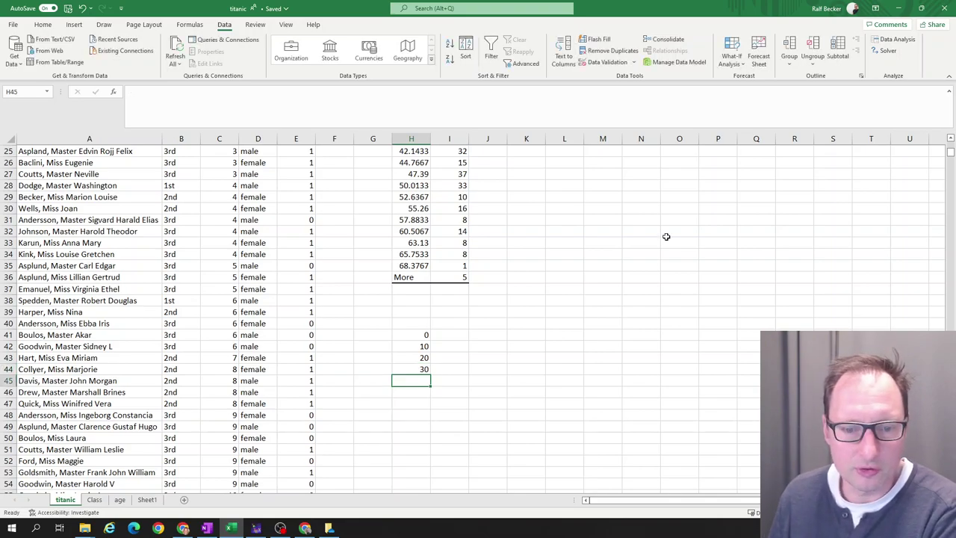
Extend the 10-step bin series down to 80 in H49 with the fill handle.
left_click_drag(415, 347, 431, 430)
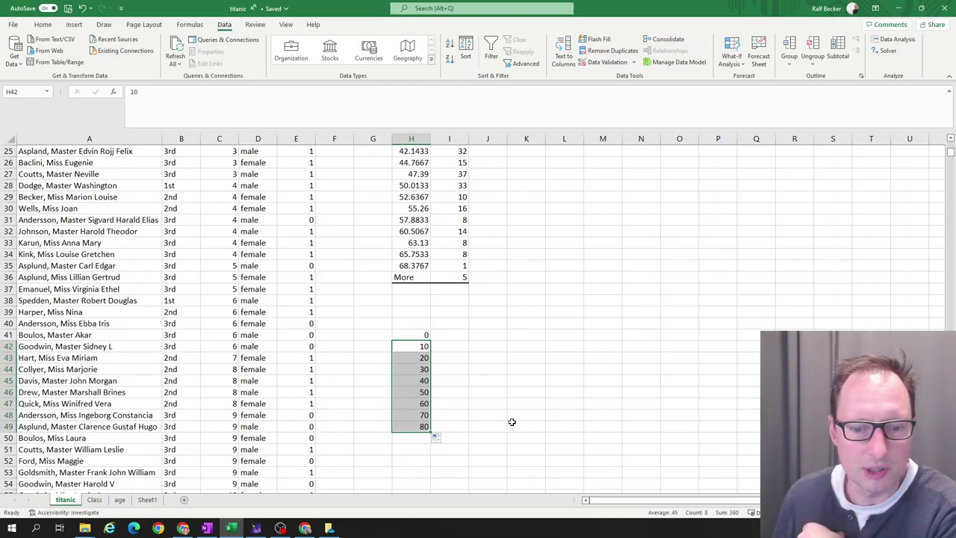
left_click(408, 427)
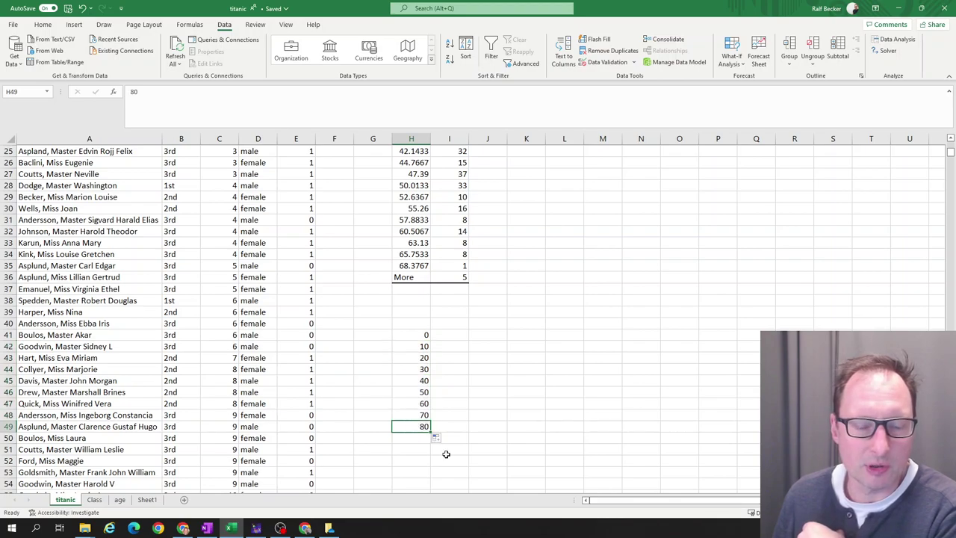
left_click(448, 401)
left_click(416, 339)
left_click_drag(416, 339, 411, 427)
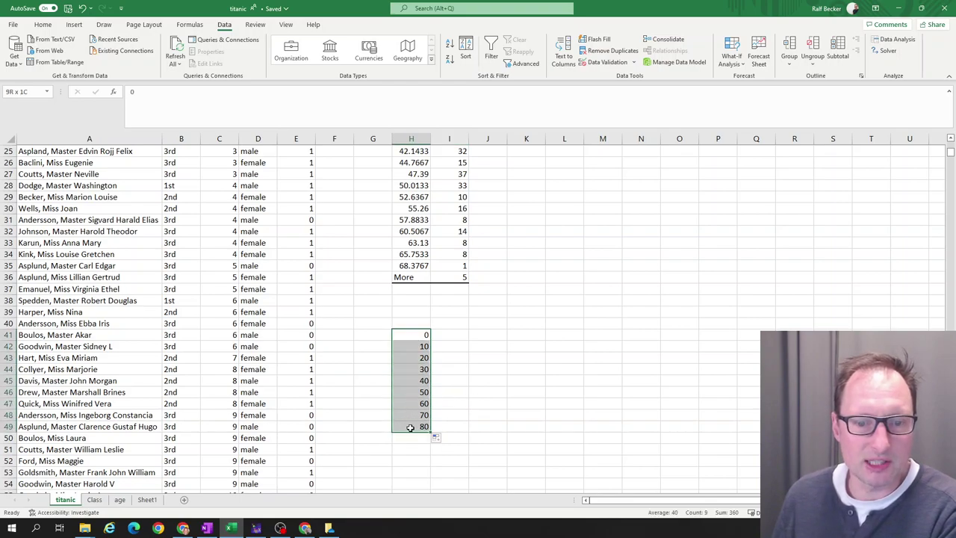
scroll(411, 284, "up", 5)
scroll(416, 266, "up", 3)
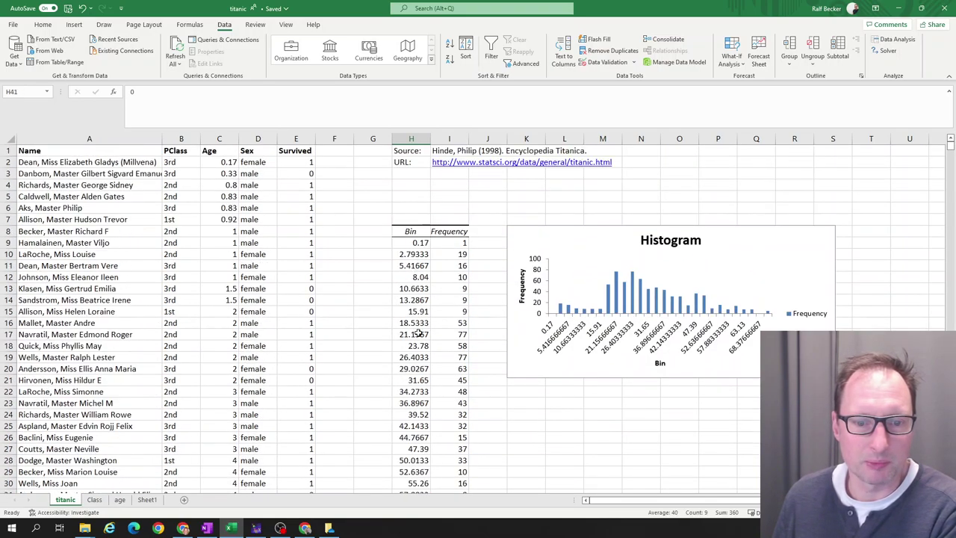
scroll(413, 346, "down", 7)
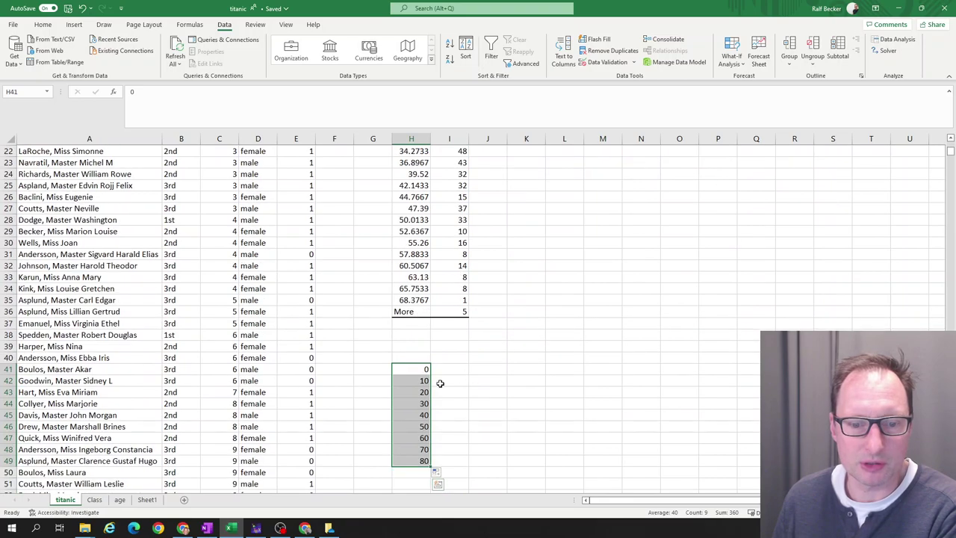
Run Histogram with bin range $H$41:$H$49 and output at J41, keeping the chart.
left_click(459, 391)
left_click(486, 369)
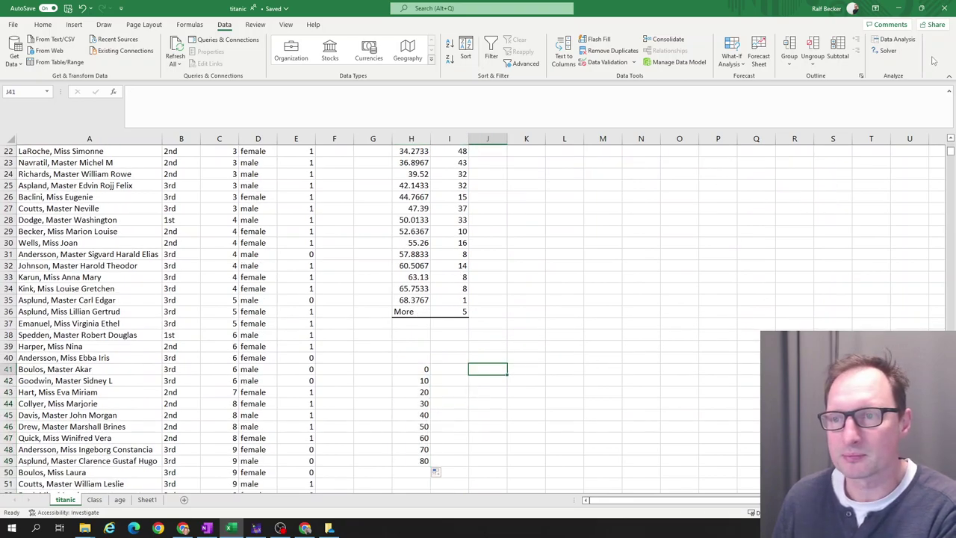
left_click(897, 42)
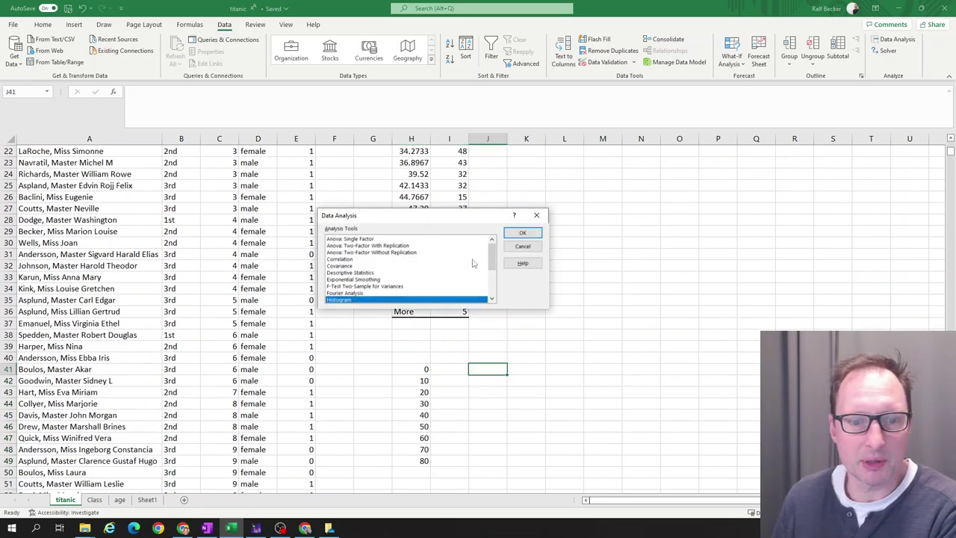
left_click(532, 233)
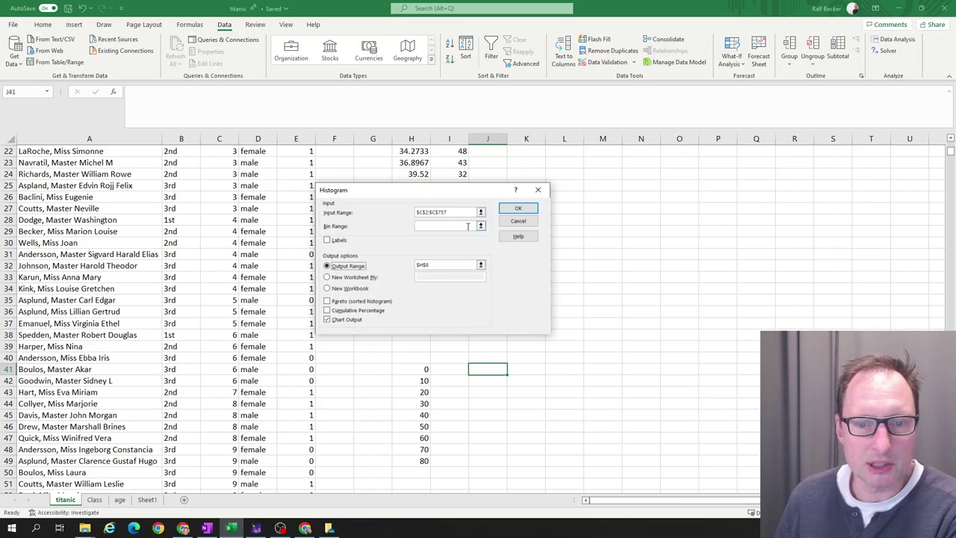
left_click(481, 225)
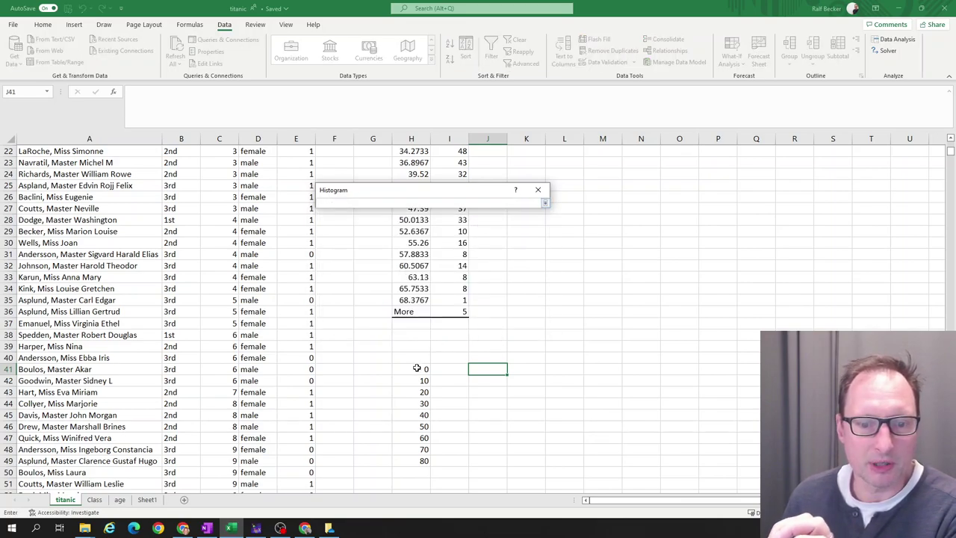
left_click_drag(417, 368, 414, 461)
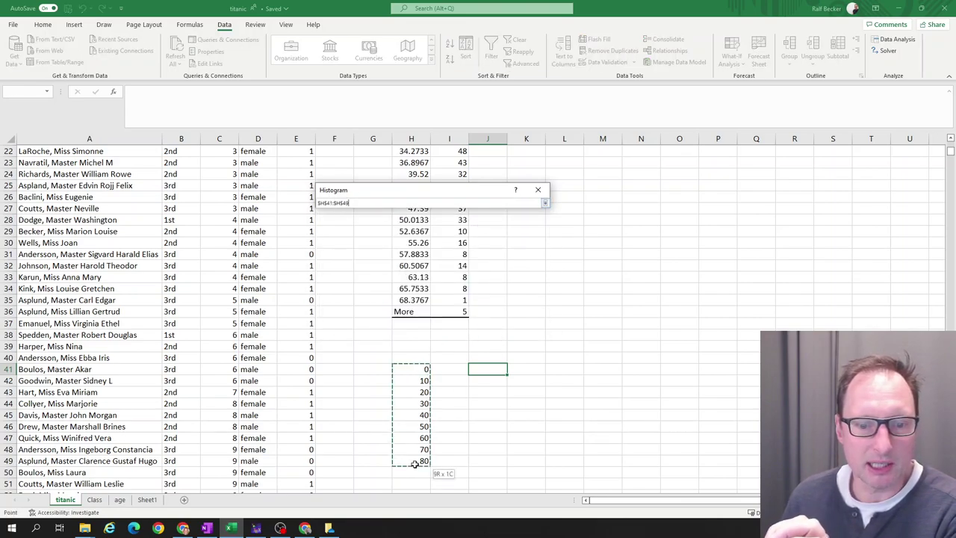
left_click(544, 203)
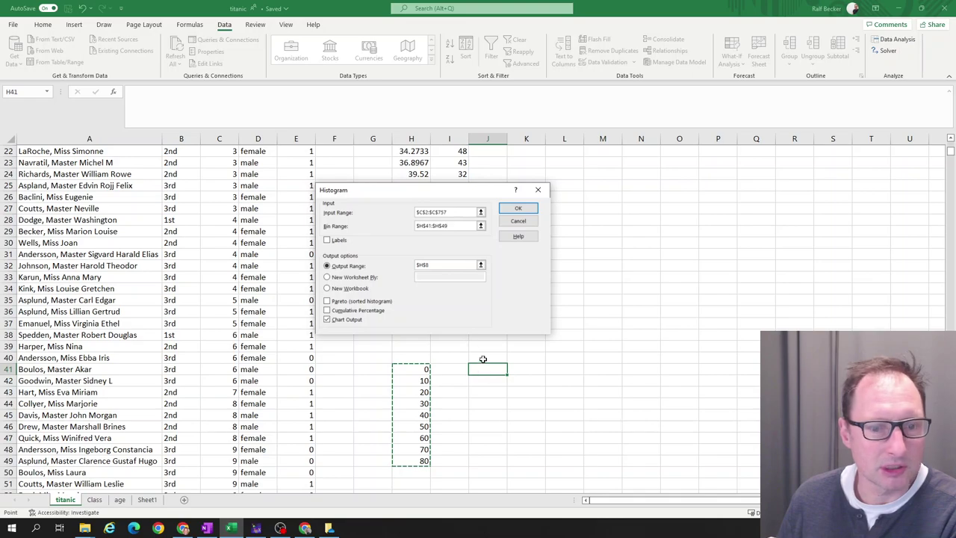
left_click(437, 265)
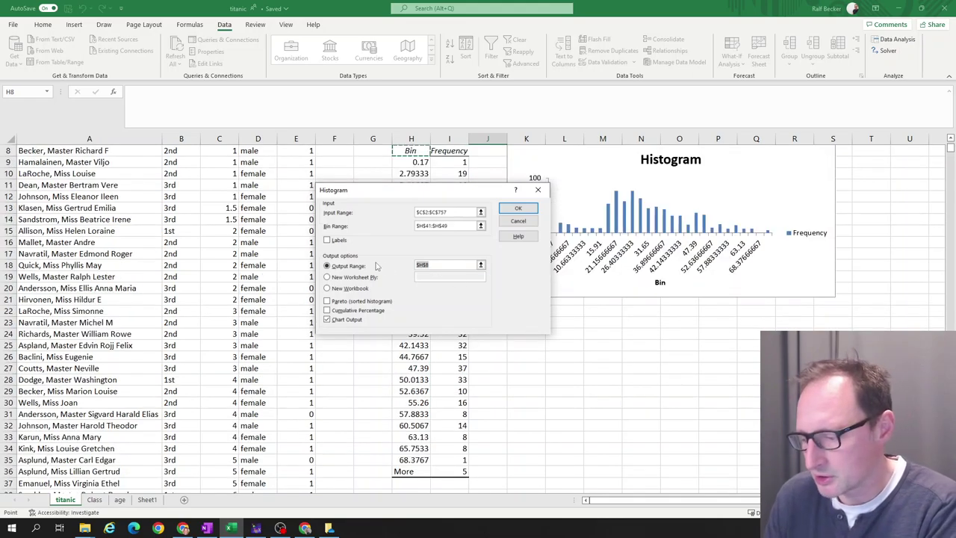
type("J41")
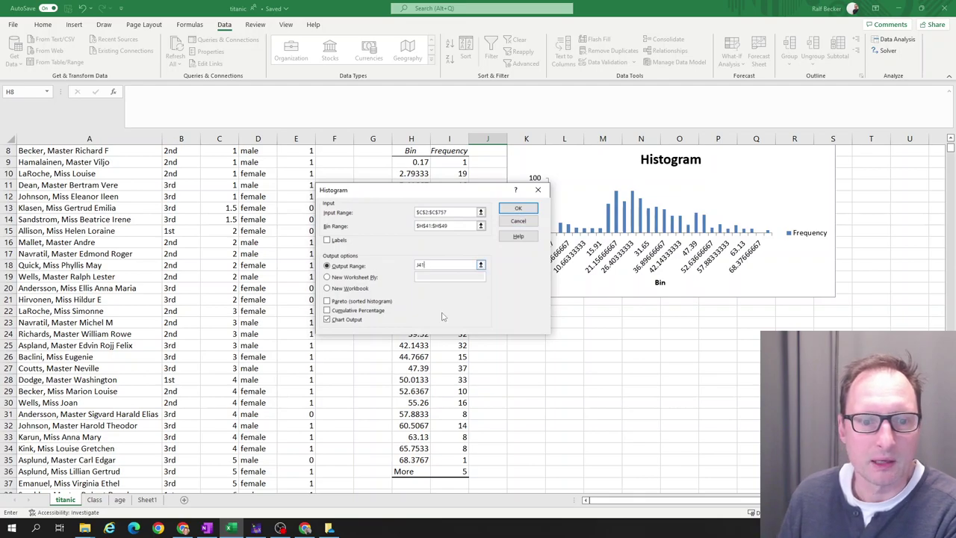
left_click(520, 208)
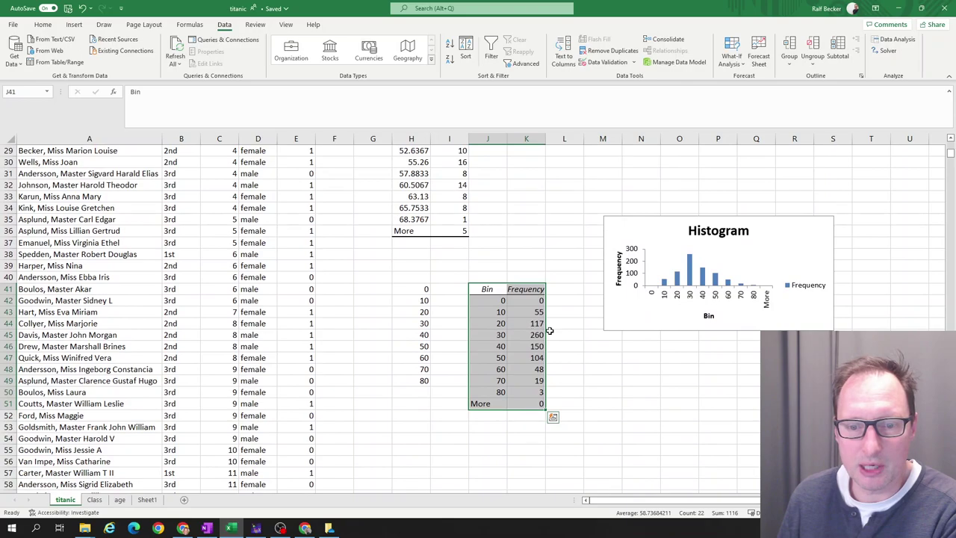
Drag the new 0–80 histogram chart next to its J41 Bin/Frequency table.
left_click(676, 403)
left_click_drag(614, 221, 598, 287)
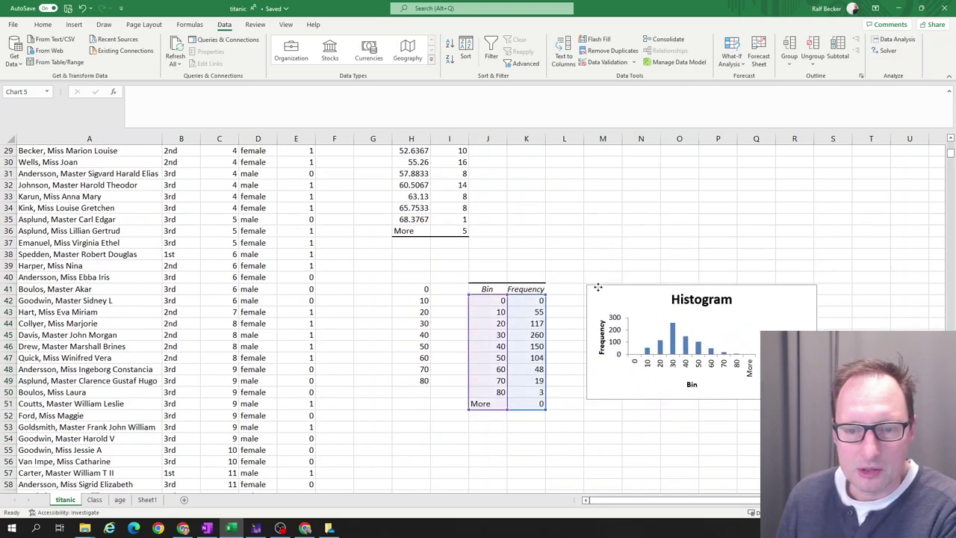
left_click(547, 252)
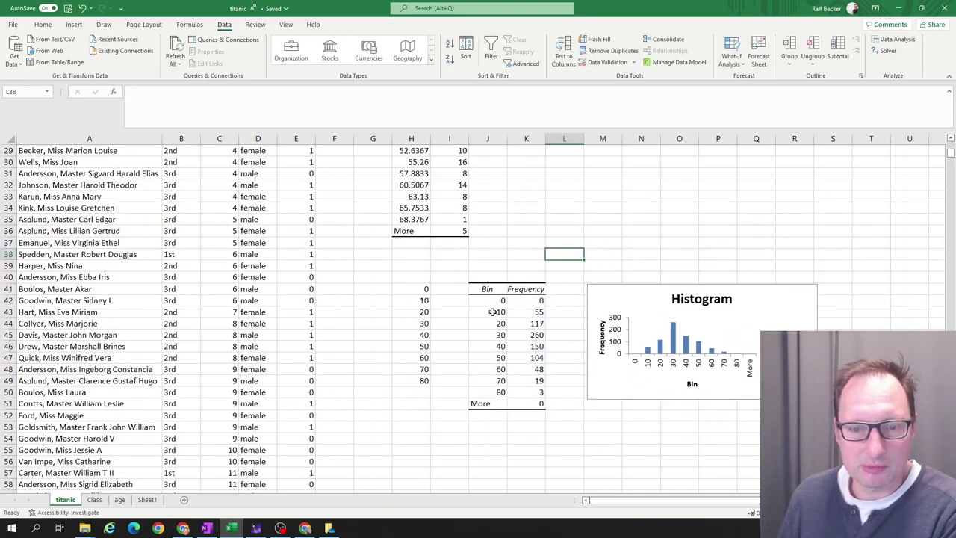
Compare the 0–80 bin limits with their frequency counts, noting 55 at bin 10.
left_click_drag(490, 302, 489, 392)
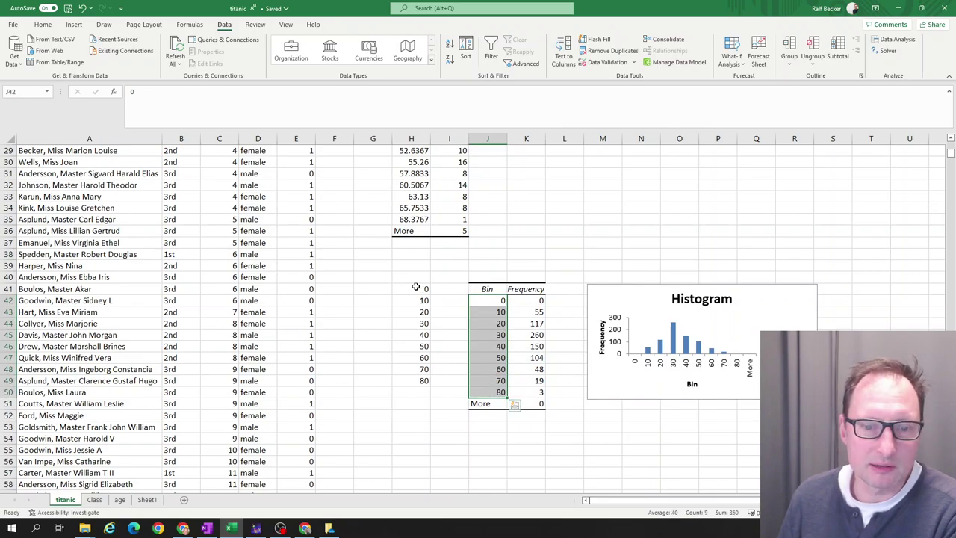
left_click_drag(426, 290, 423, 378)
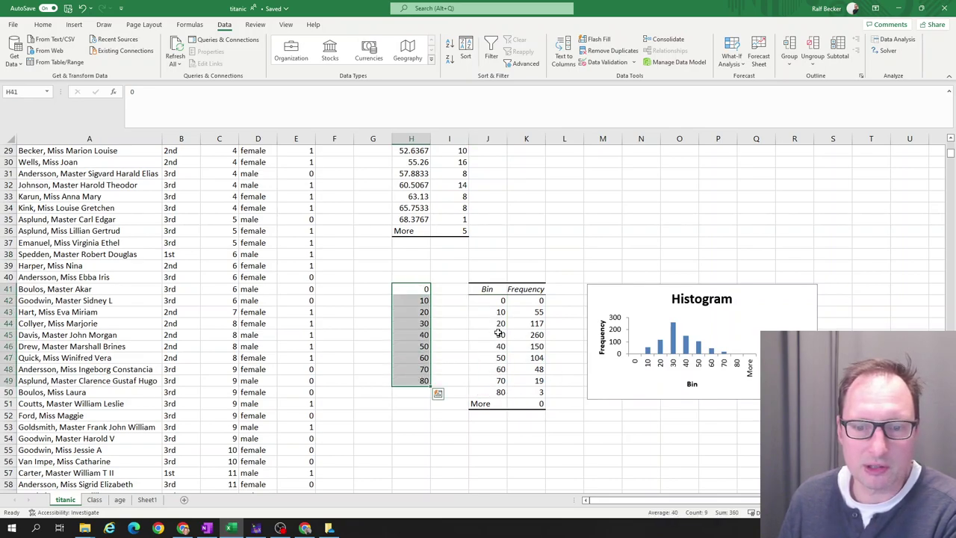
left_click_drag(543, 299, 524, 389)
left_click(526, 314)
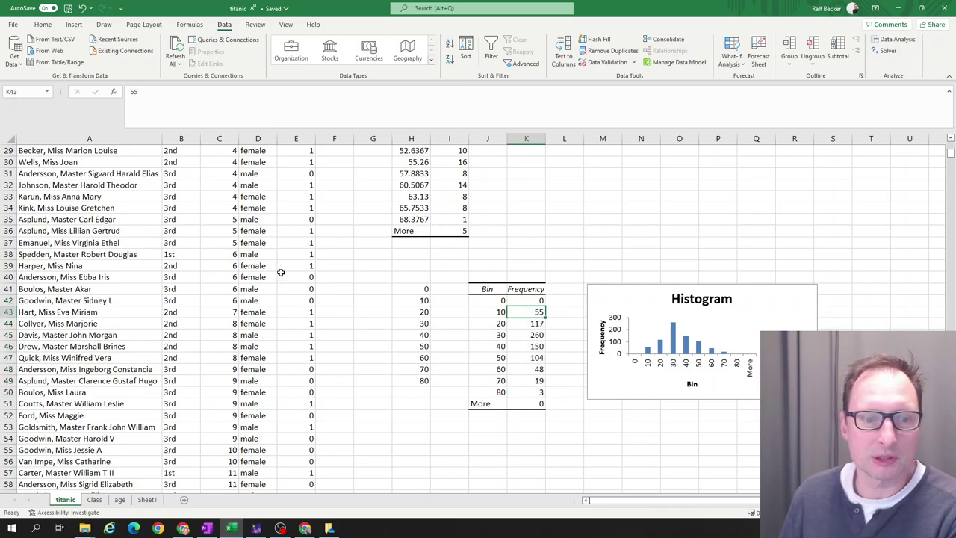
scroll(302, 254, "up", 1)
scroll(279, 292, "down", 5)
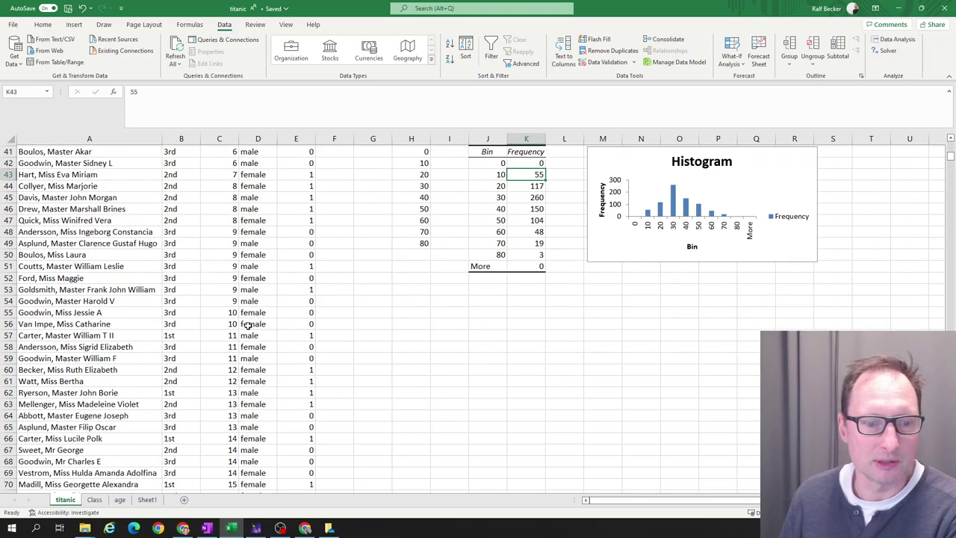
left_click(220, 323)
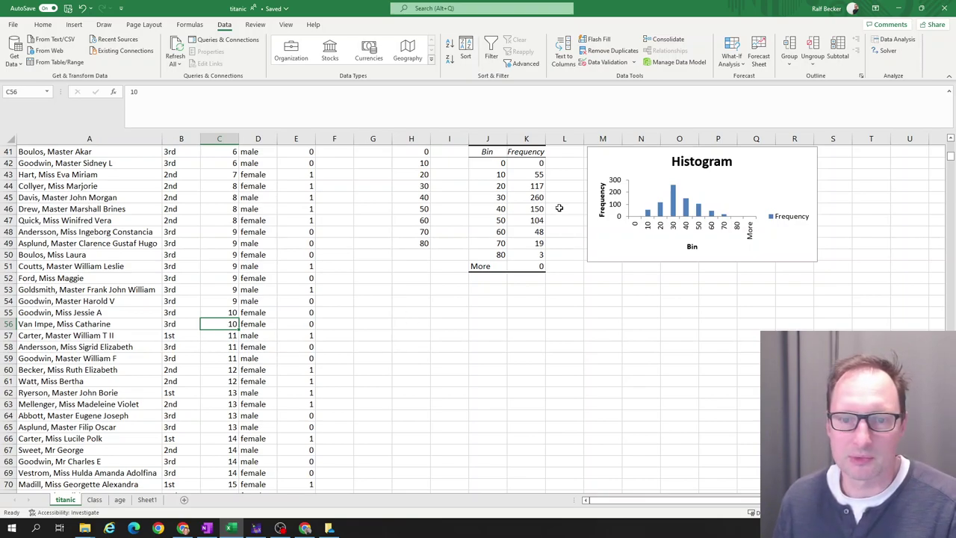
left_click(538, 174)
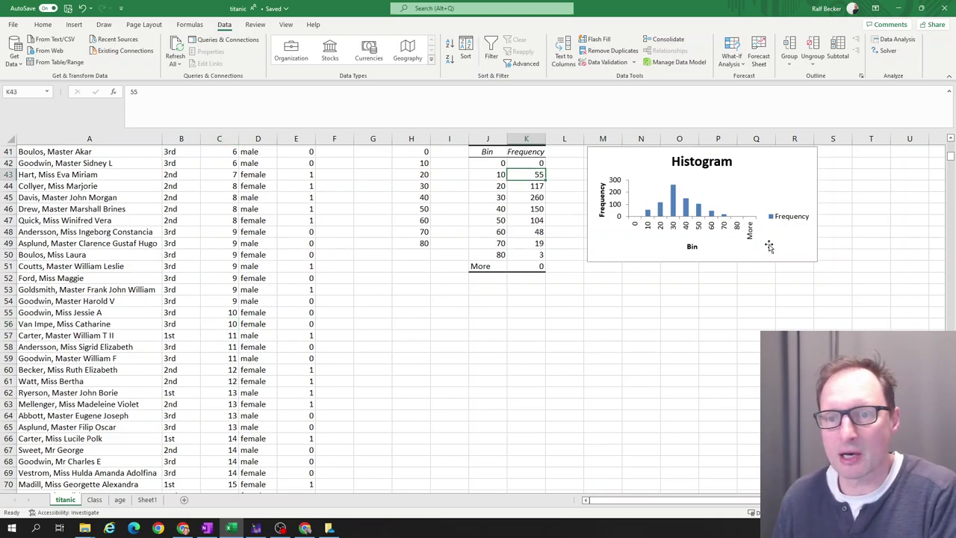
Enlarge the 0–80 Histogram chart by pulling its lower-left and lower-right corners outward.
left_click(613, 310)
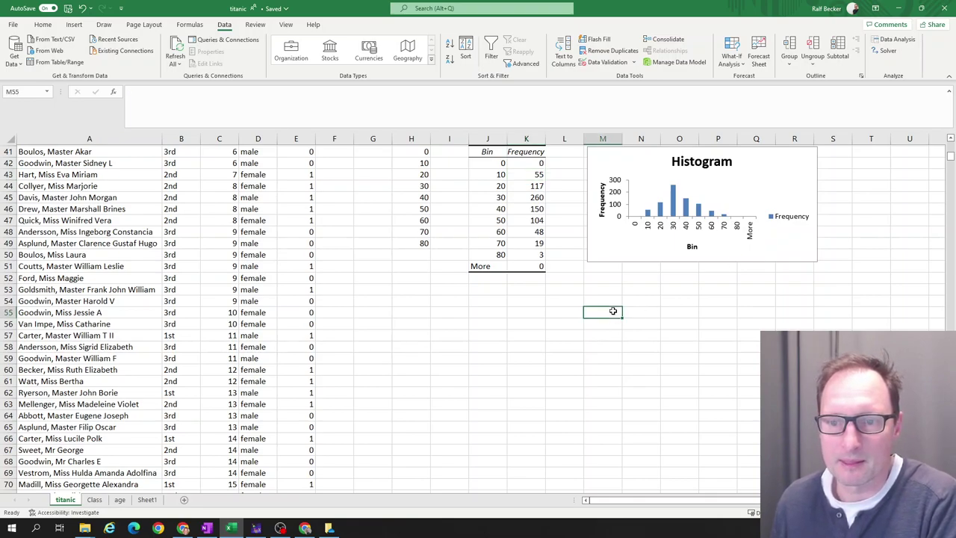
left_click(625, 257)
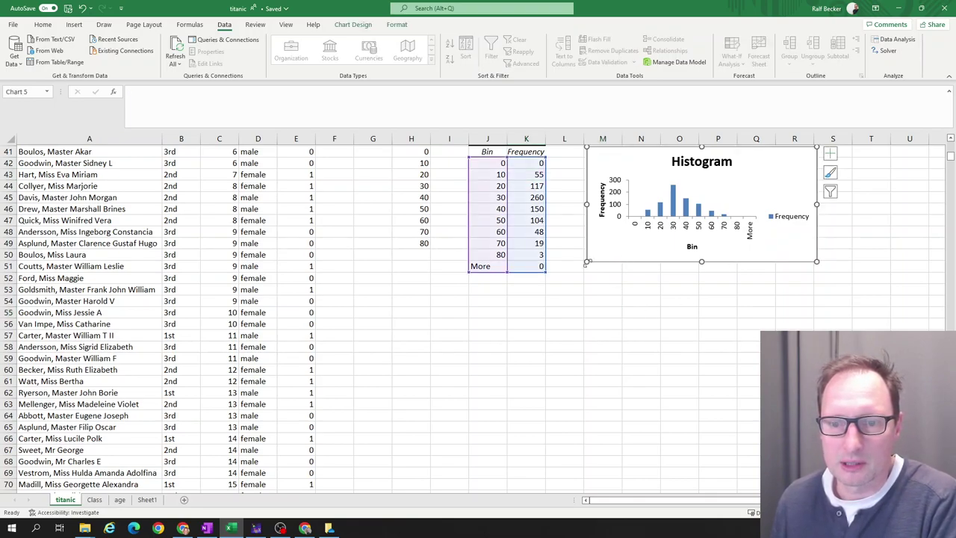
left_click_drag(587, 263, 580, 284)
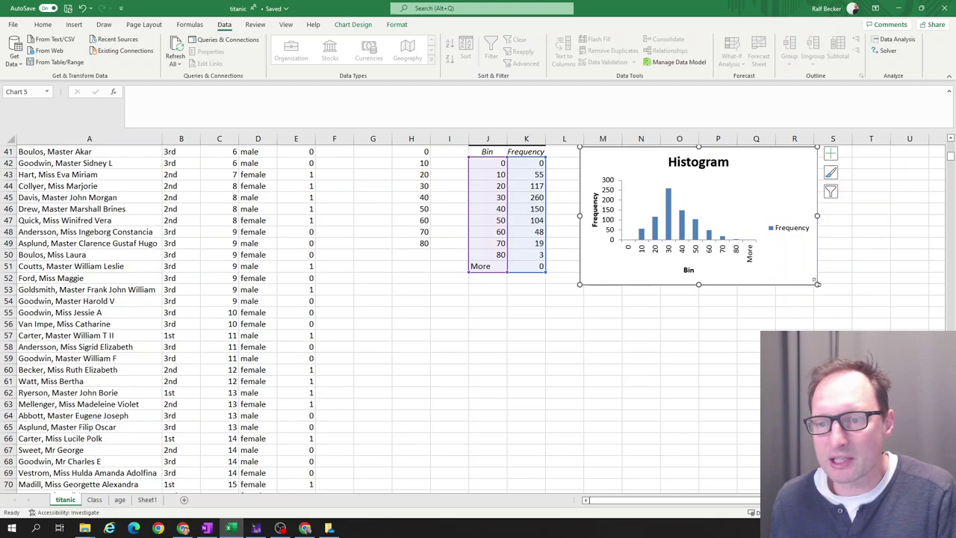
left_click_drag(817, 283, 829, 295)
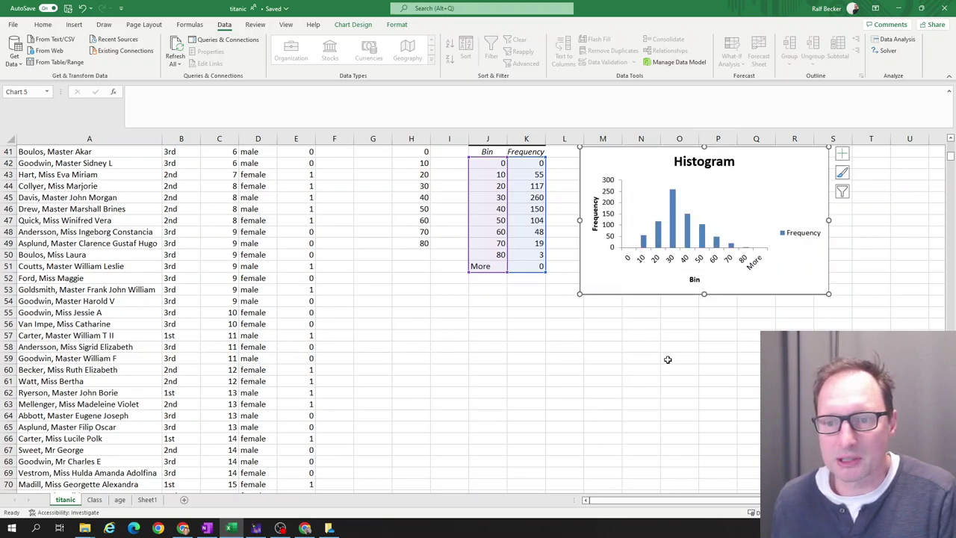
Delete the Frequency legend and rename the Bin axis title to 'Age'.
left_click(801, 237)
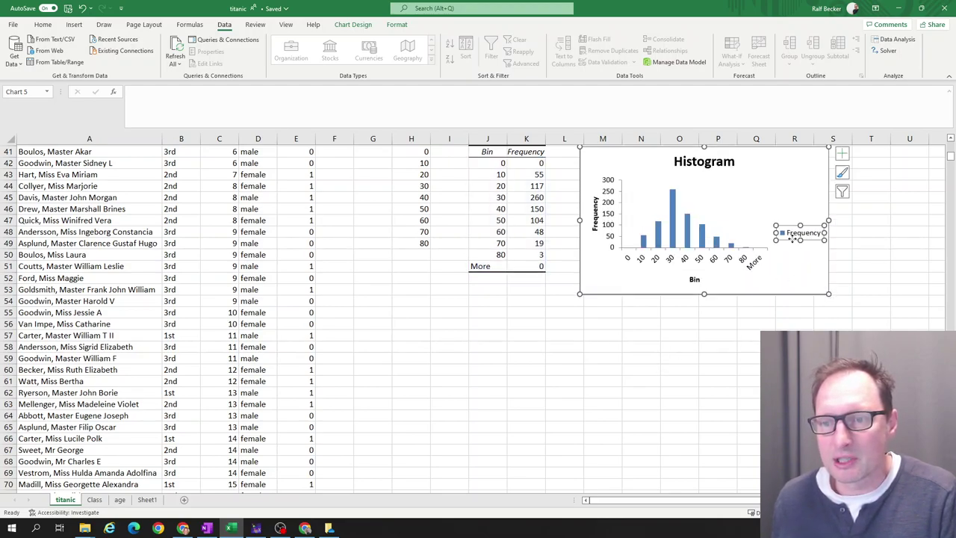
key("Delete")
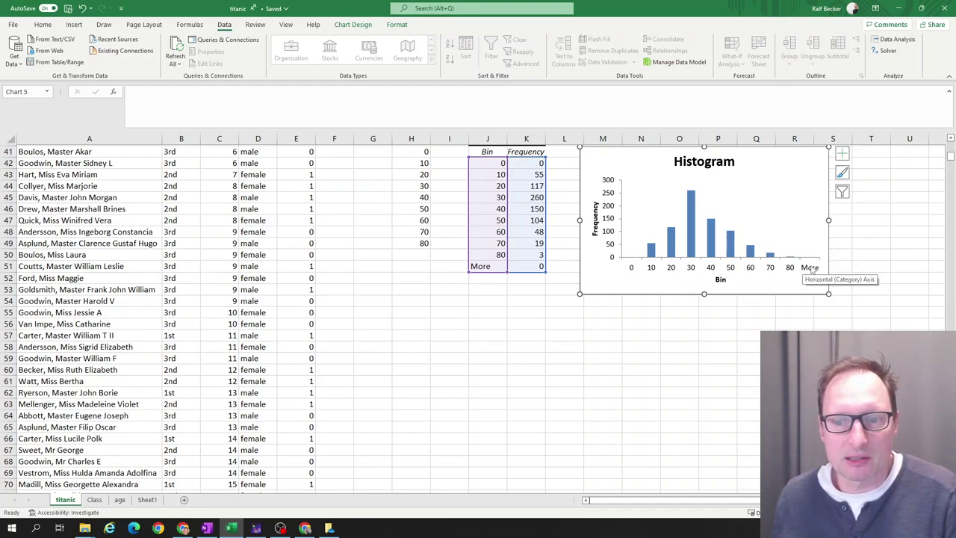
left_click(722, 279)
double_click(722, 278)
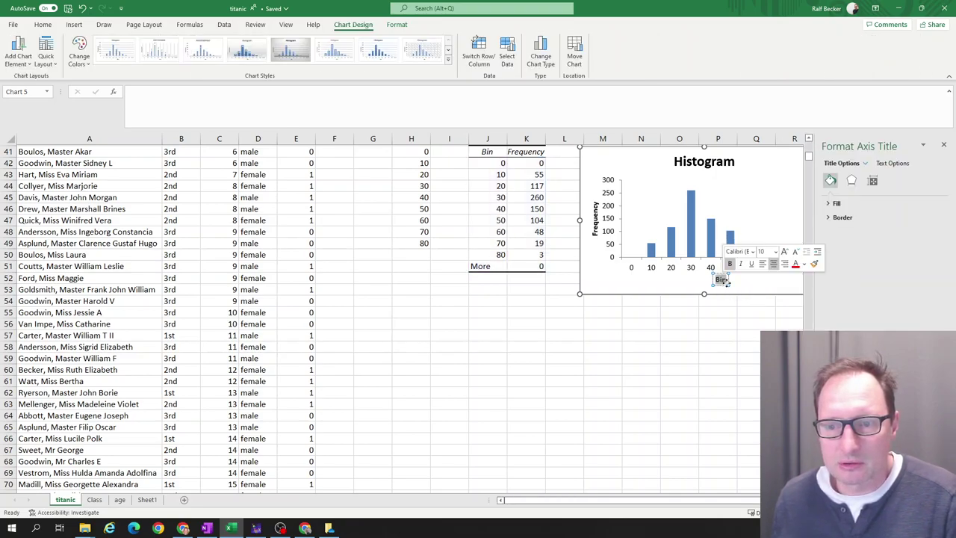
type("A")
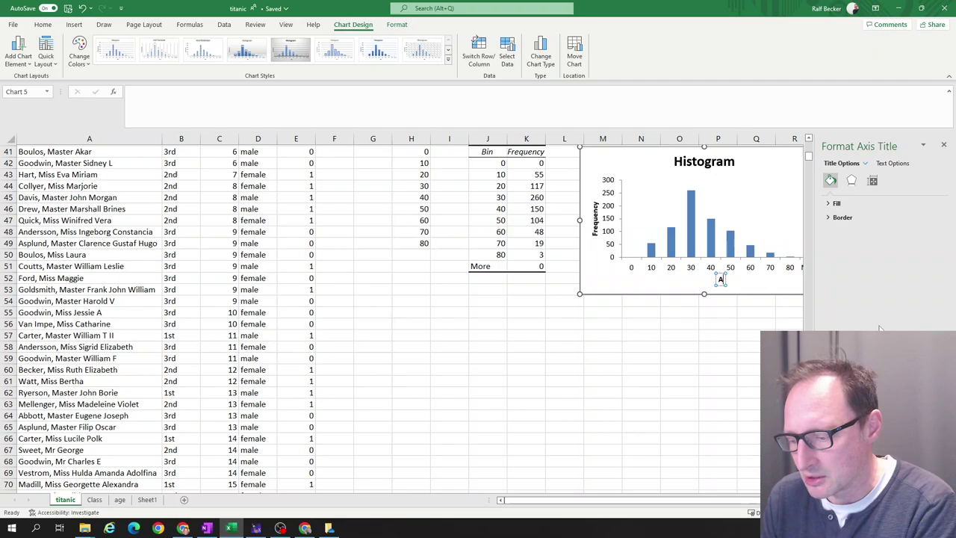
type("ge")
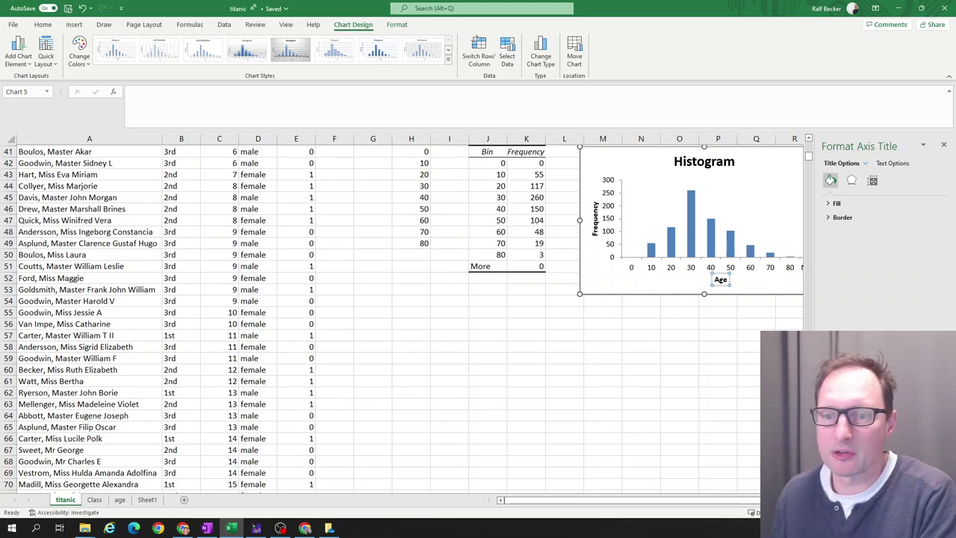
left_click(751, 348)
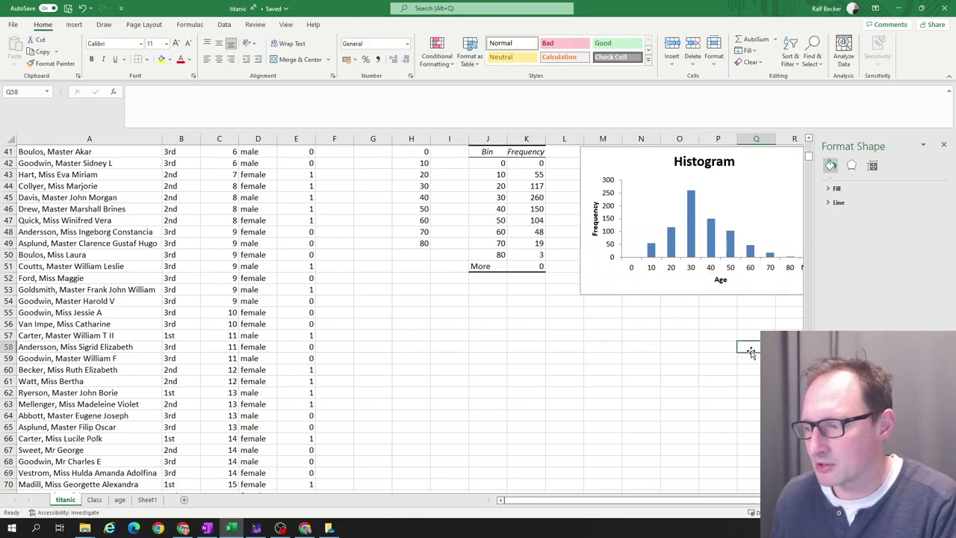
Set the histogram bars' gap width to 0% in Format Data Series.
left_click(944, 145)
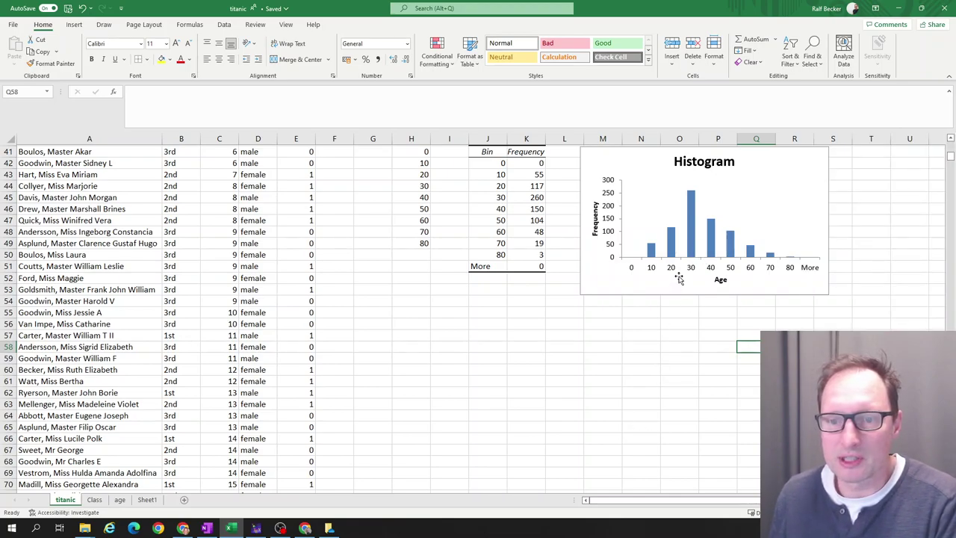
mouse_move(673, 242)
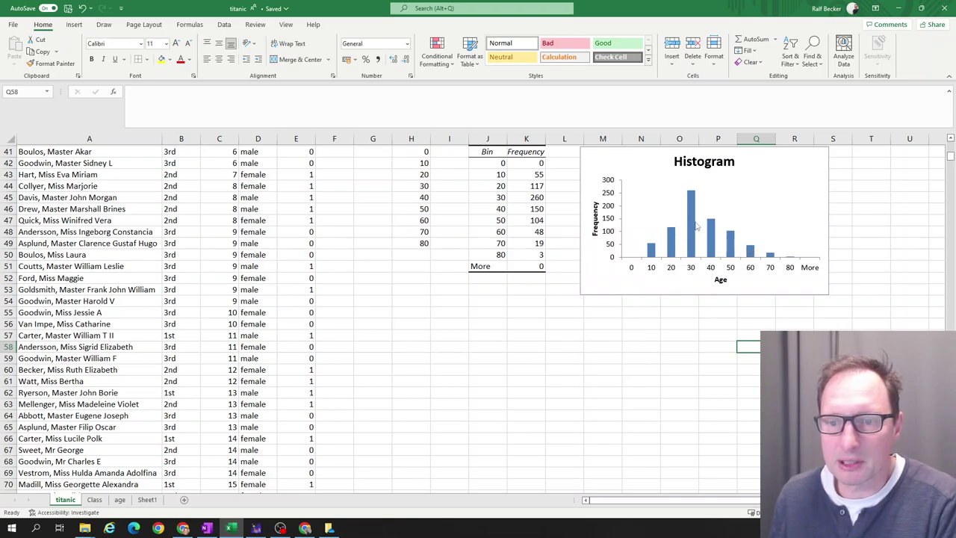
double_click(693, 245)
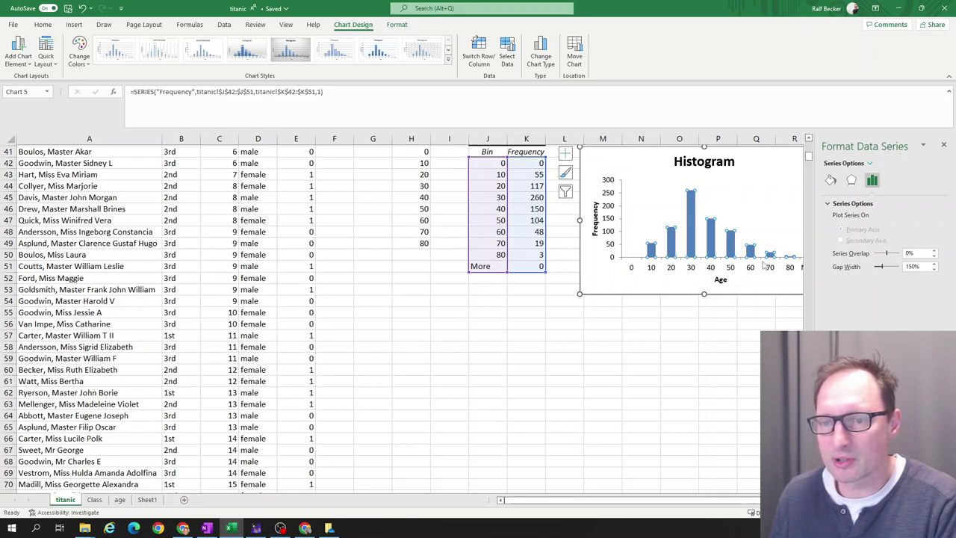
double_click(913, 267)
type("0%")
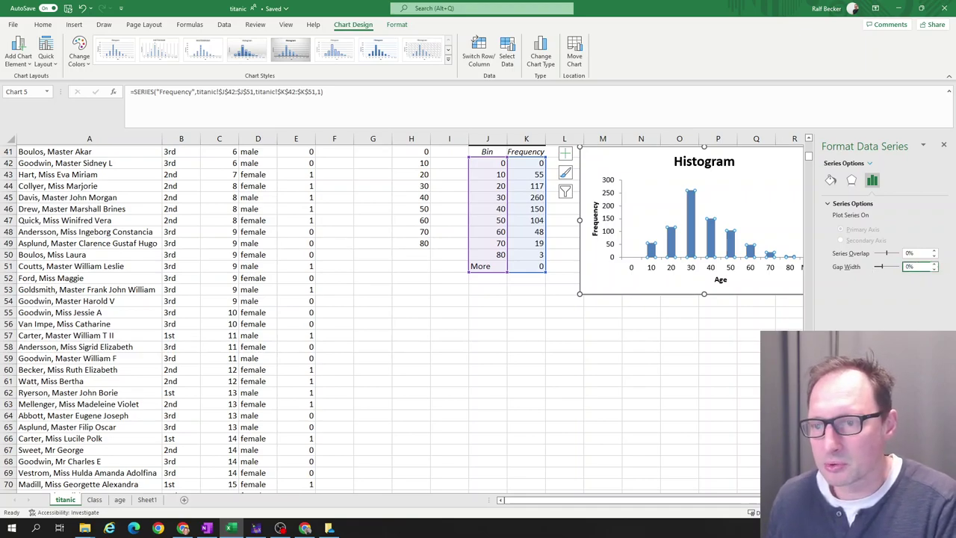
left_click(917, 253)
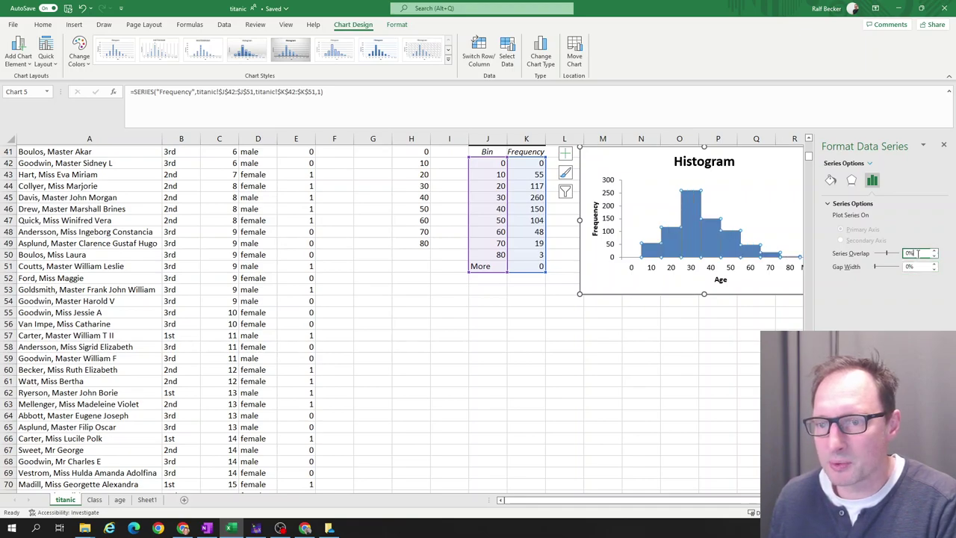
left_click(945, 145)
left_click(755, 370)
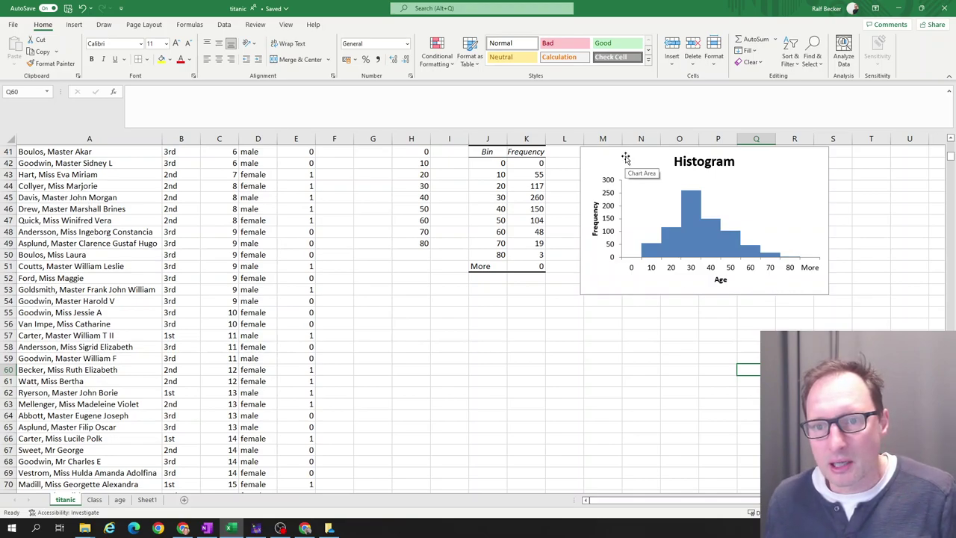
Nudge the histogram chart slightly right and return to the workbook.
left_click_drag(625, 156, 726, 158)
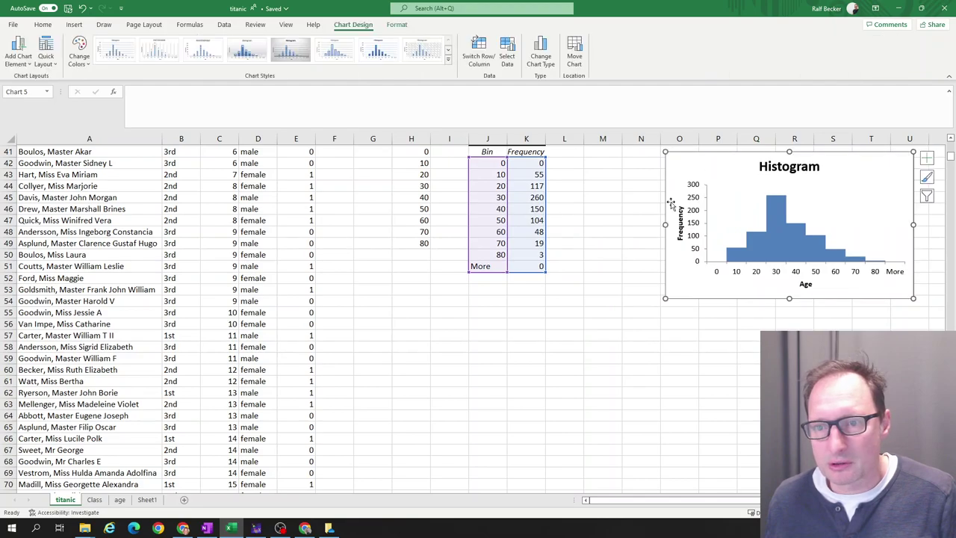
left_click(582, 342)
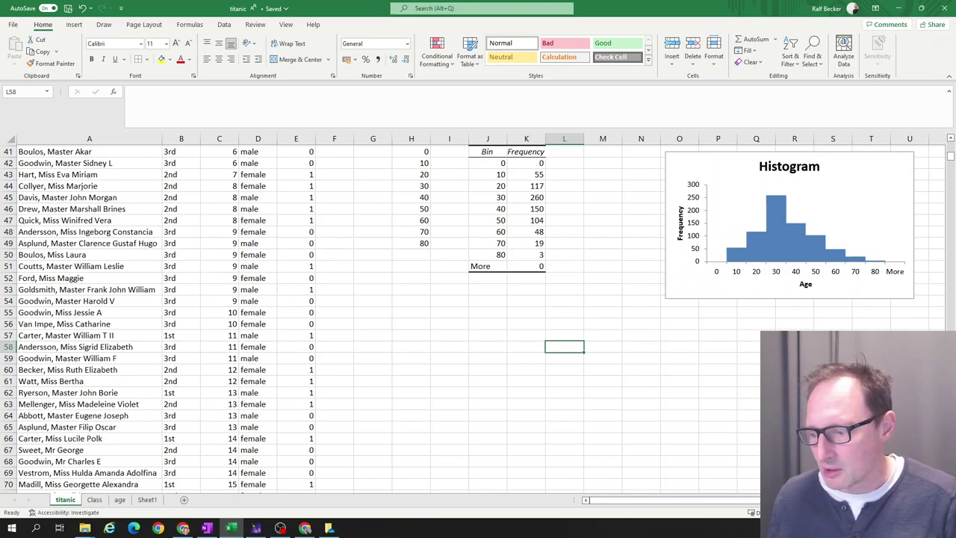
left_click(256, 528)
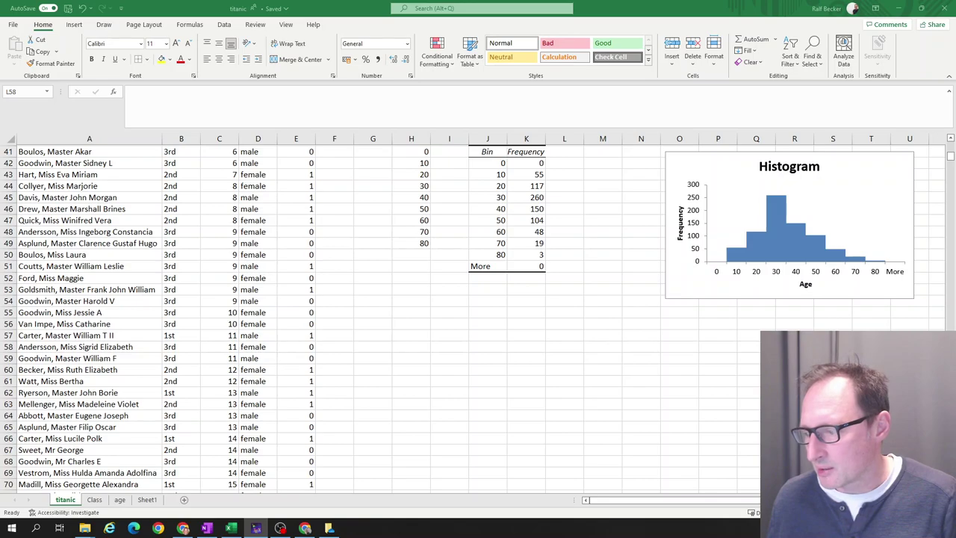
left_click(534, 301)
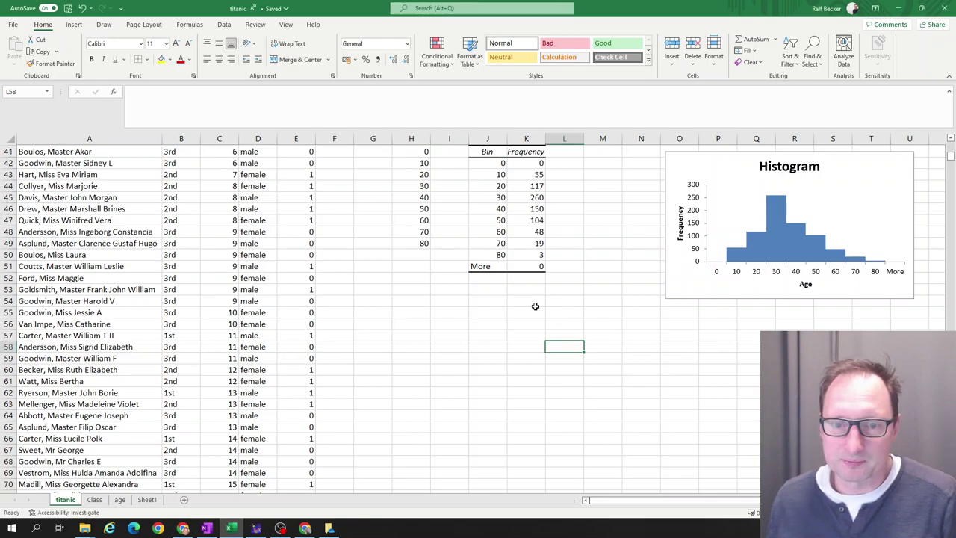
scroll(557, 245, "up", 2)
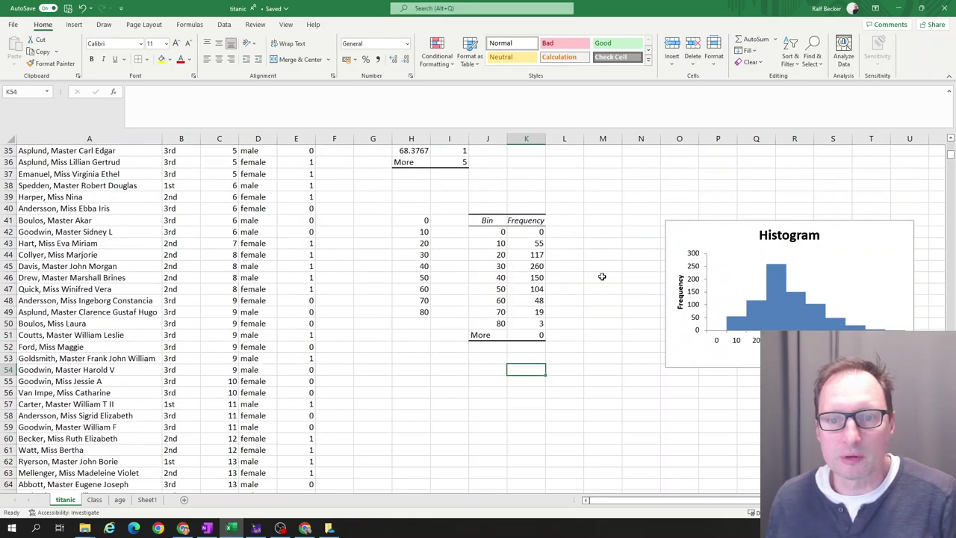
left_click(566, 254)
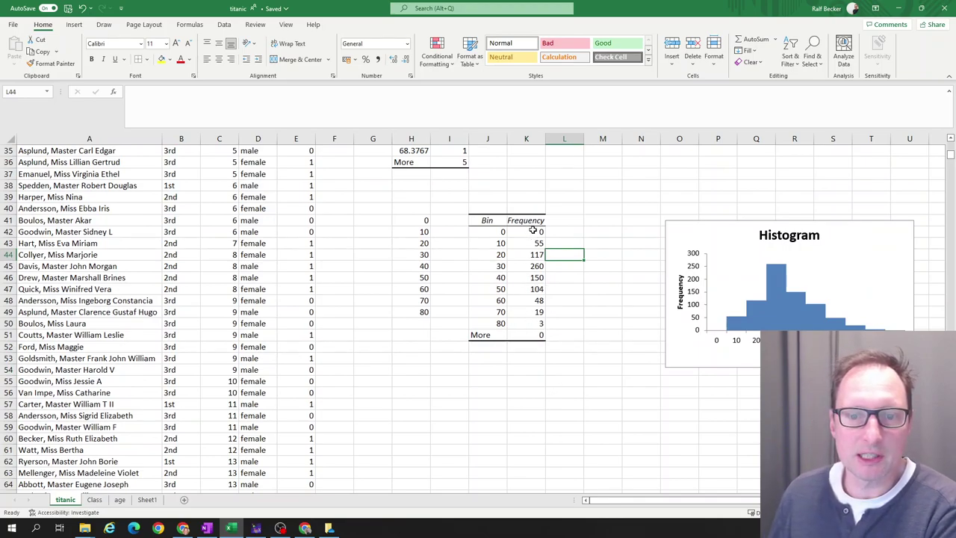
Enter =SUM(K42:K50) in K52 to total the frequencies as 756.
left_click_drag(533, 230, 526, 338)
left_click(524, 345)
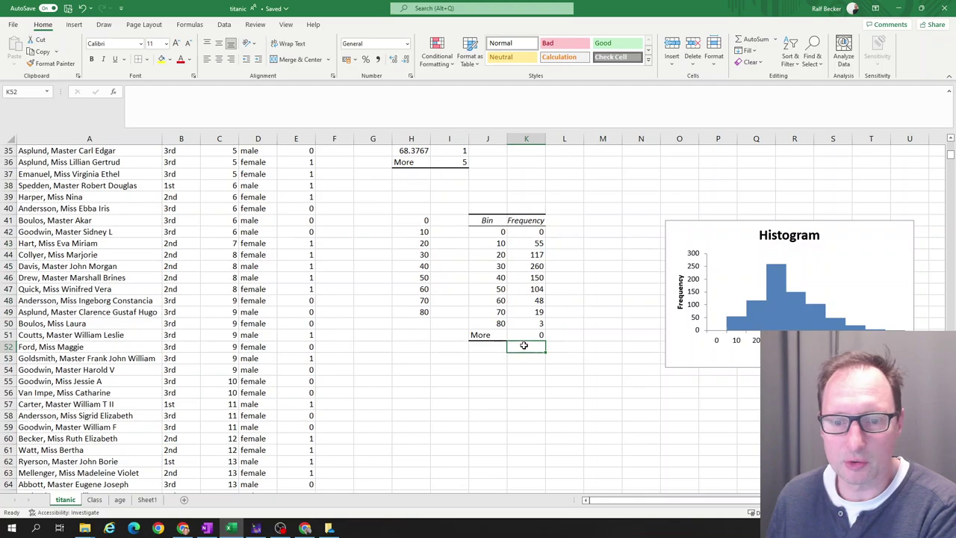
type("=sum(")
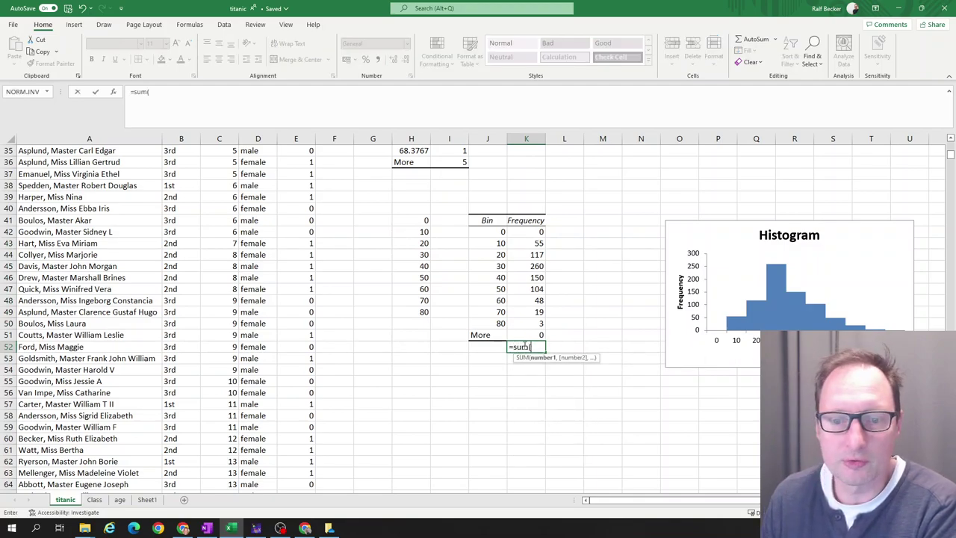
key("Up")
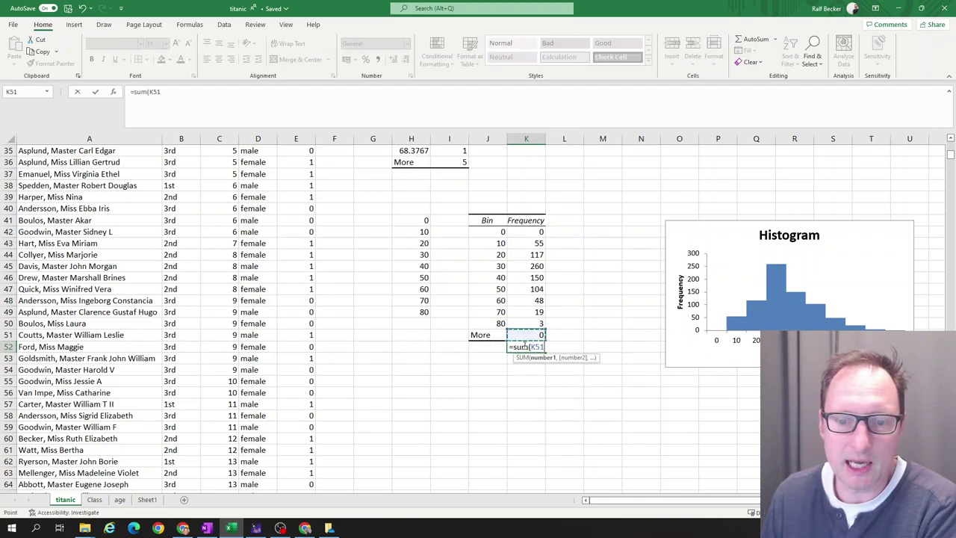
key("Up")
key("shift+Up")
key("shift+Up")
key("shift+Up")
key("shift+Up")
key("shift+Up")
key("shift+Up")
key("shift+Up")
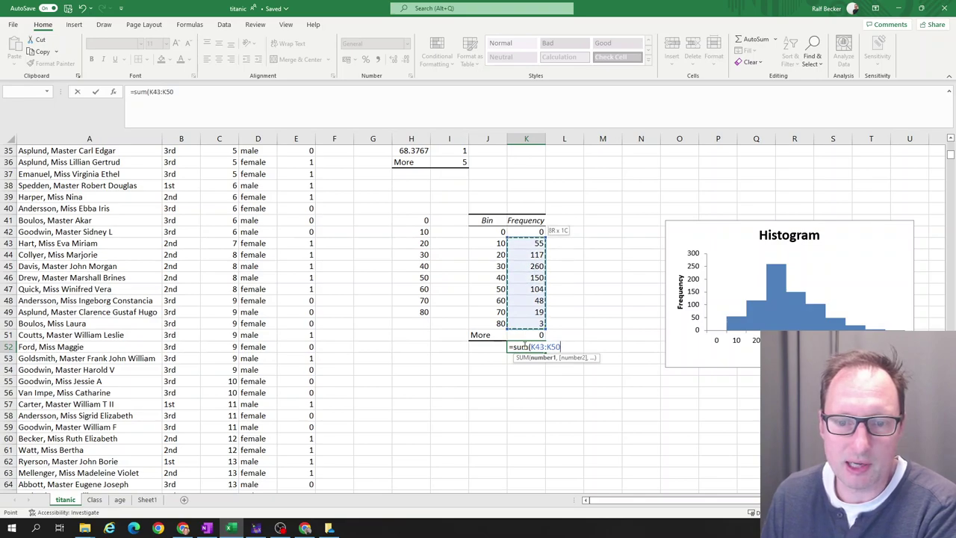
key("shift+Up")
key("Return")
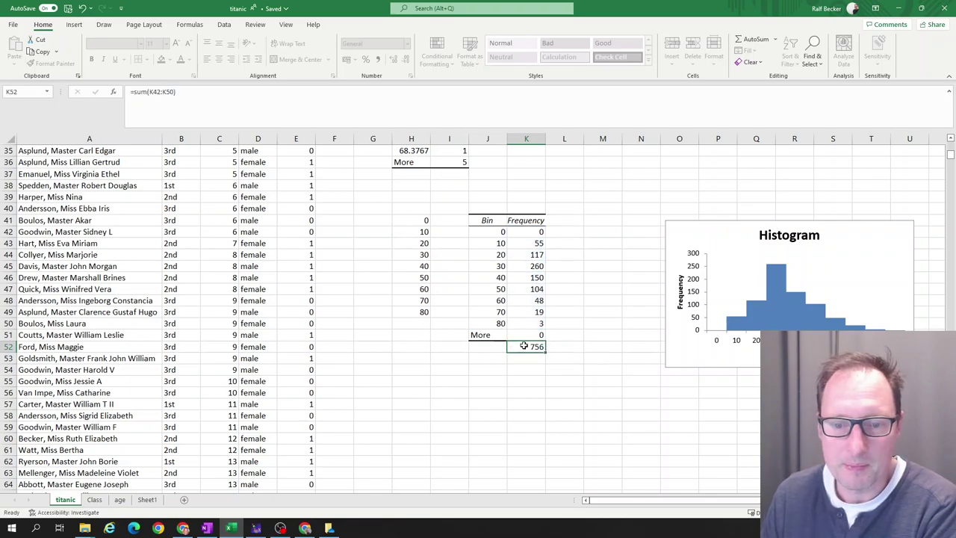
left_click(529, 346)
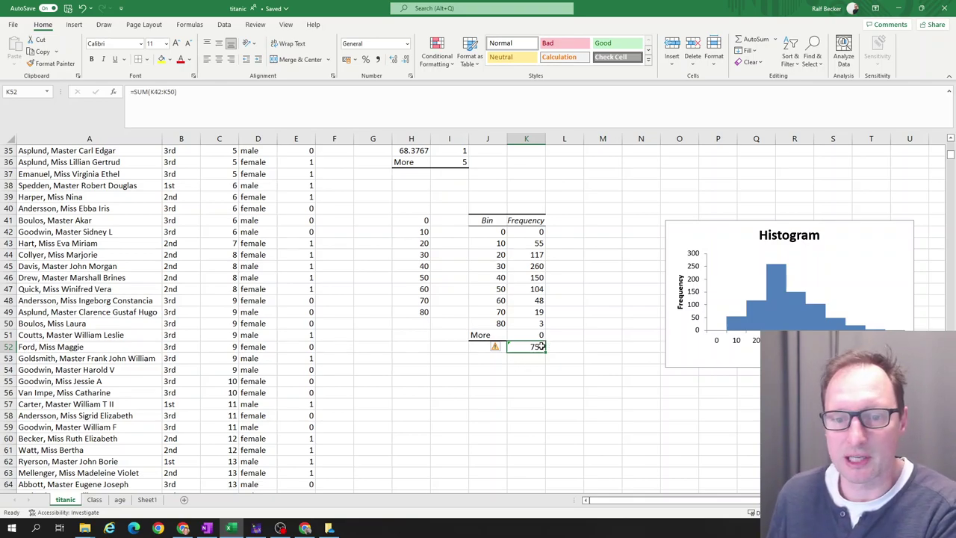
left_click(562, 220)
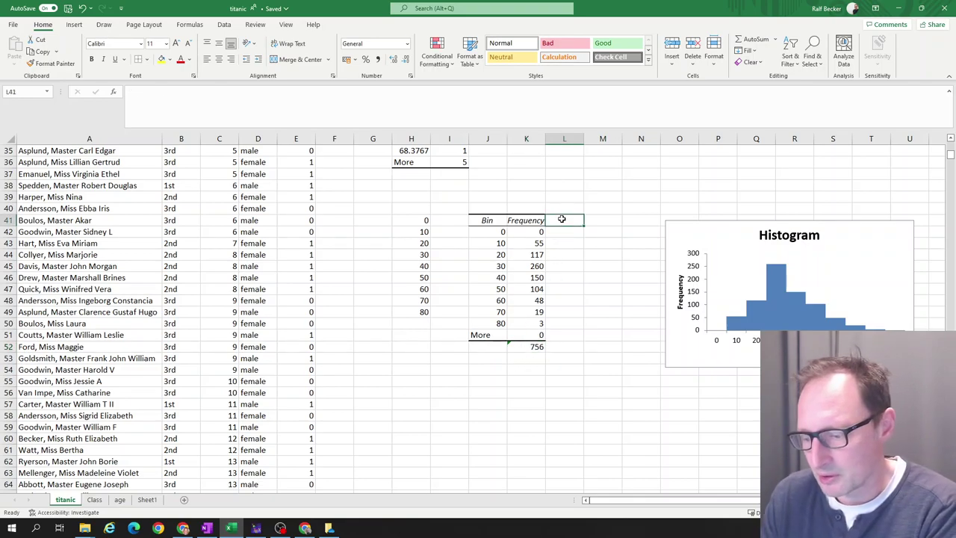
Add a 'Rel Freq' heading in L41 and enter =K42/$K$52 in L42.
type("Rel Freq")
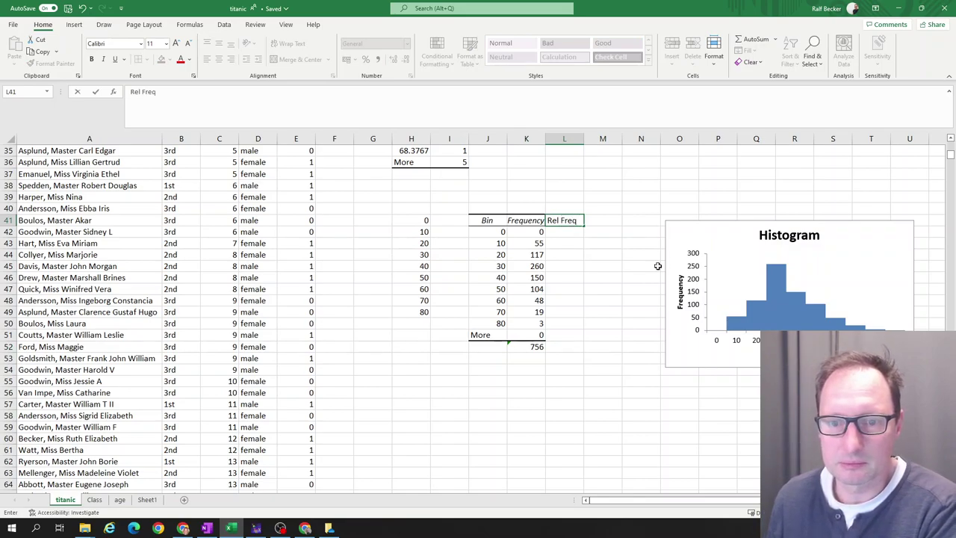
left_click(602, 174)
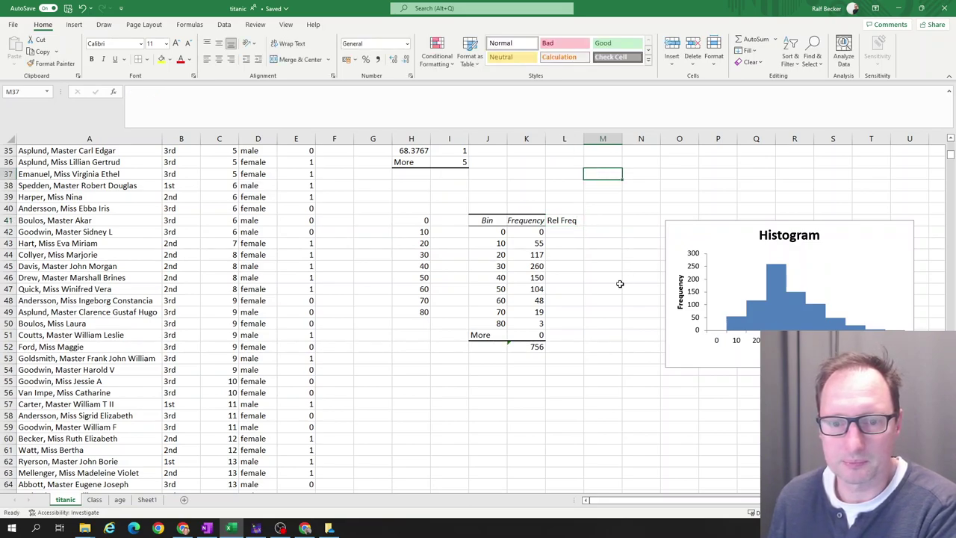
left_click(556, 235)
type("=")
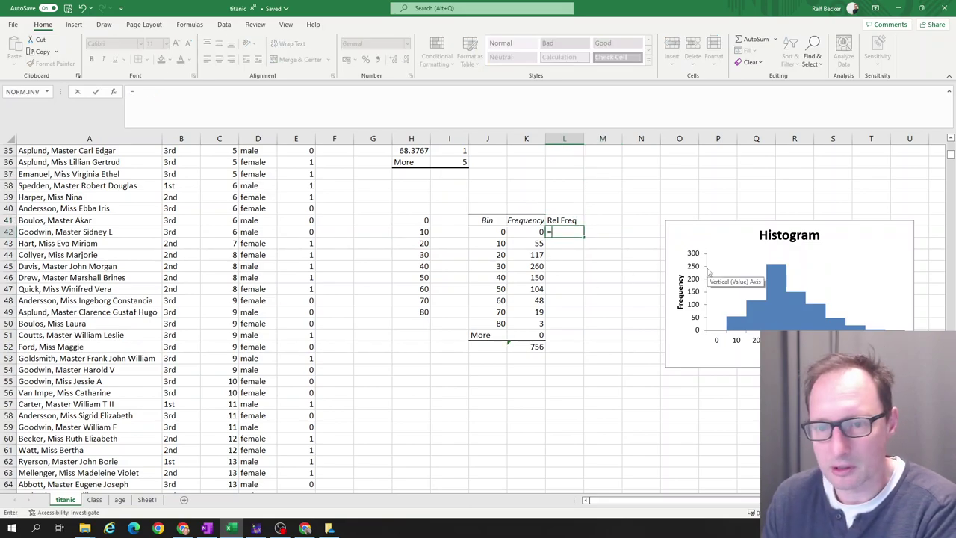
key("Left")
type("/")
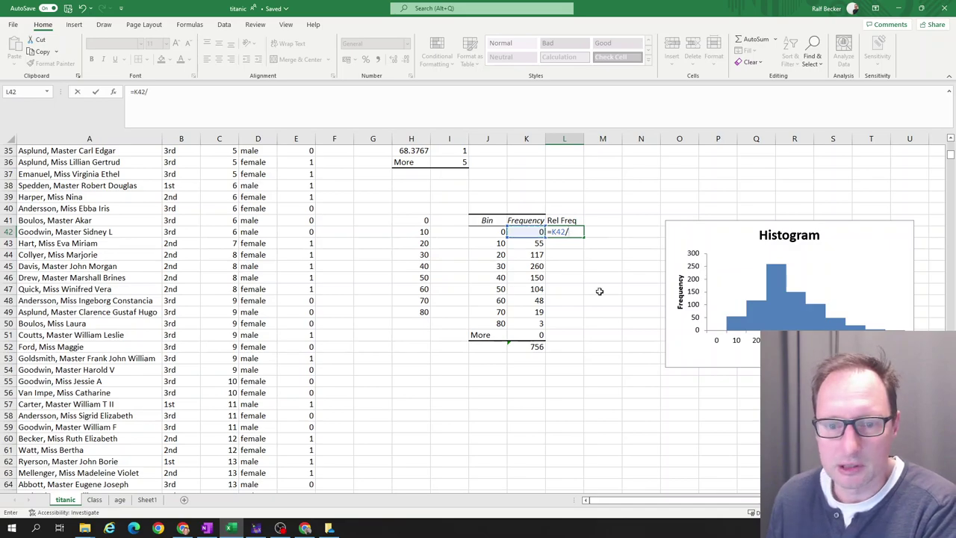
left_click(527, 349)
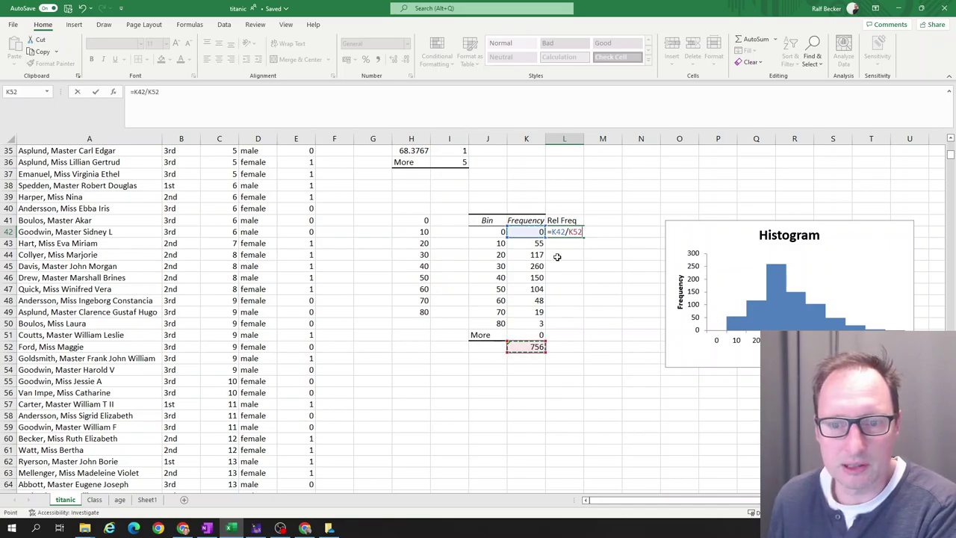
left_click(571, 233)
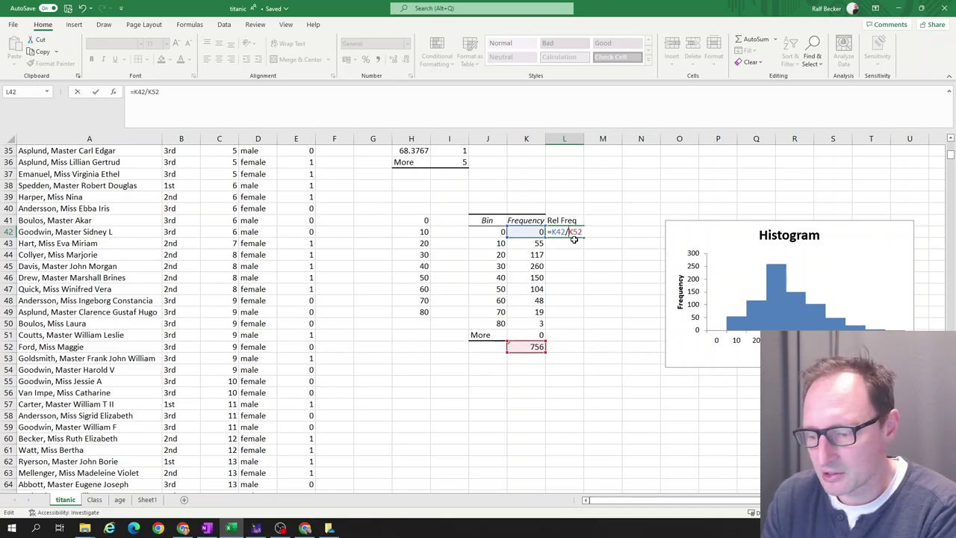
key("F4")
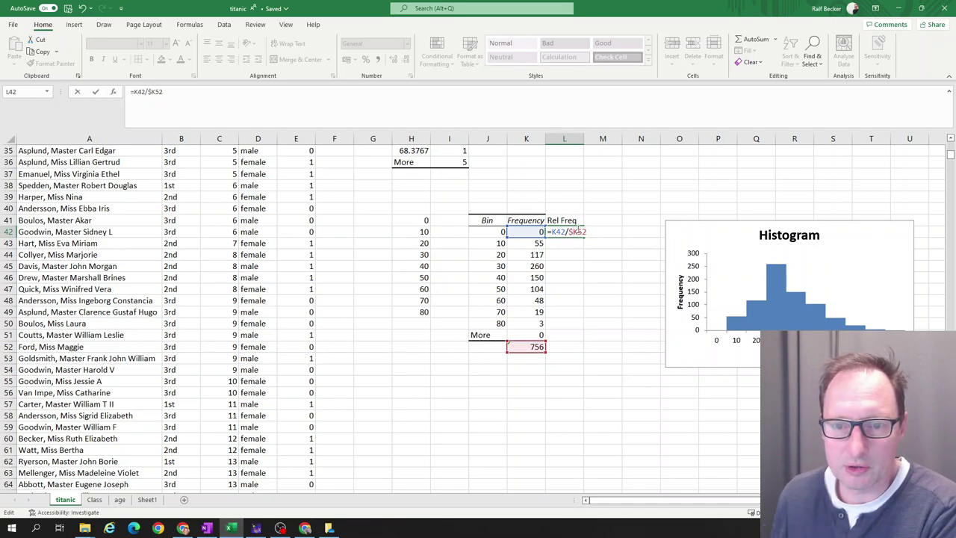
key("F4")
key("F4")
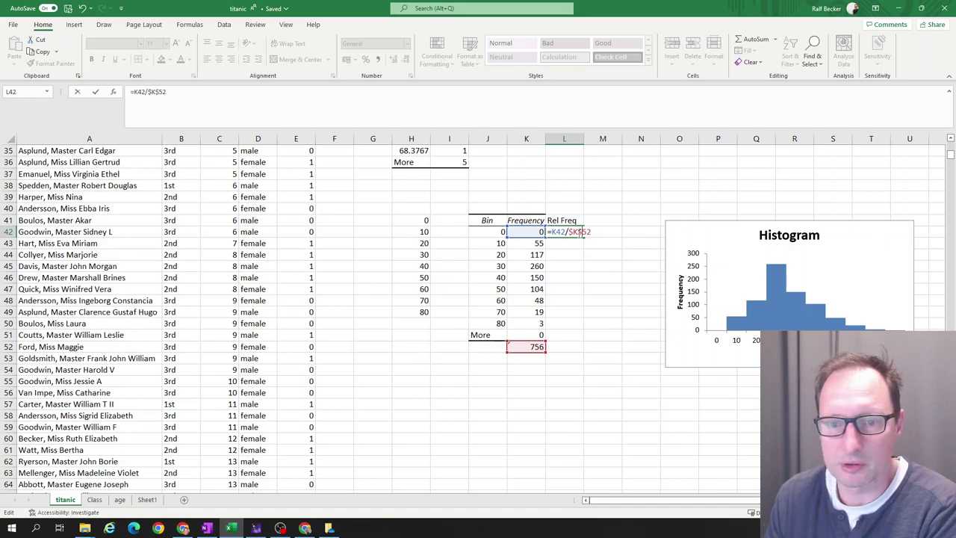
key("ctrl+Return")
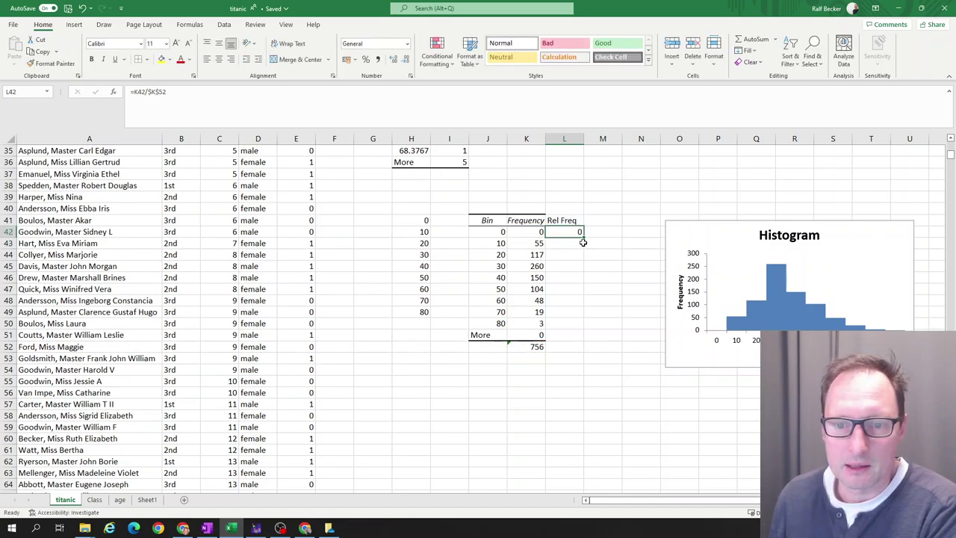
Fill the Rel Freq formula down to L50 and spot-check results like 0.34392 for bin 30.
left_click_drag(583, 237, 584, 327)
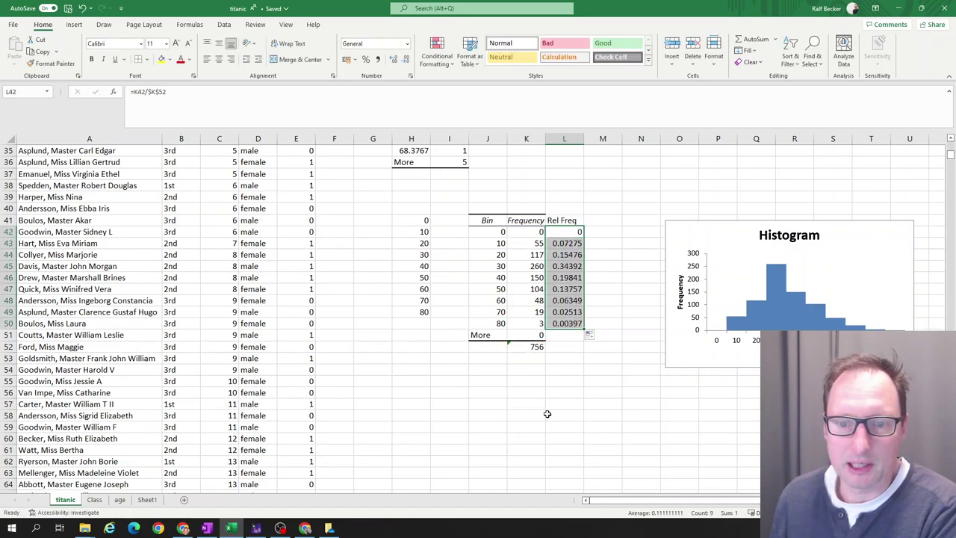
left_click(569, 243)
left_click(568, 278)
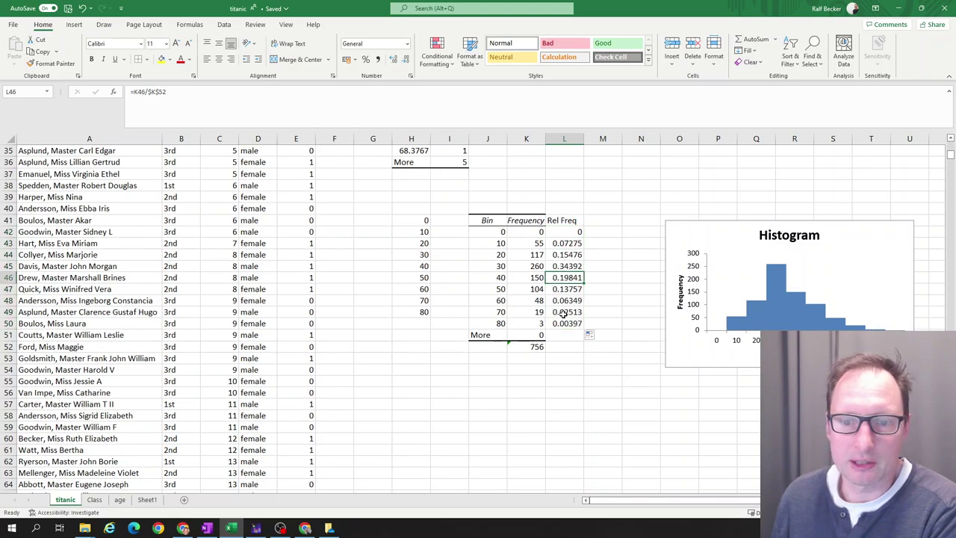
left_click(564, 312)
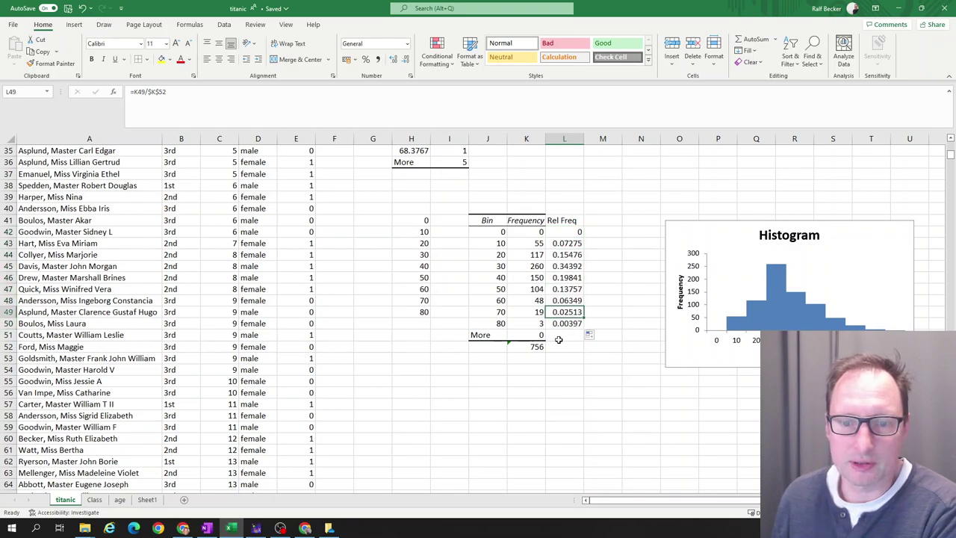
left_click(403, 278)
left_click(443, 279)
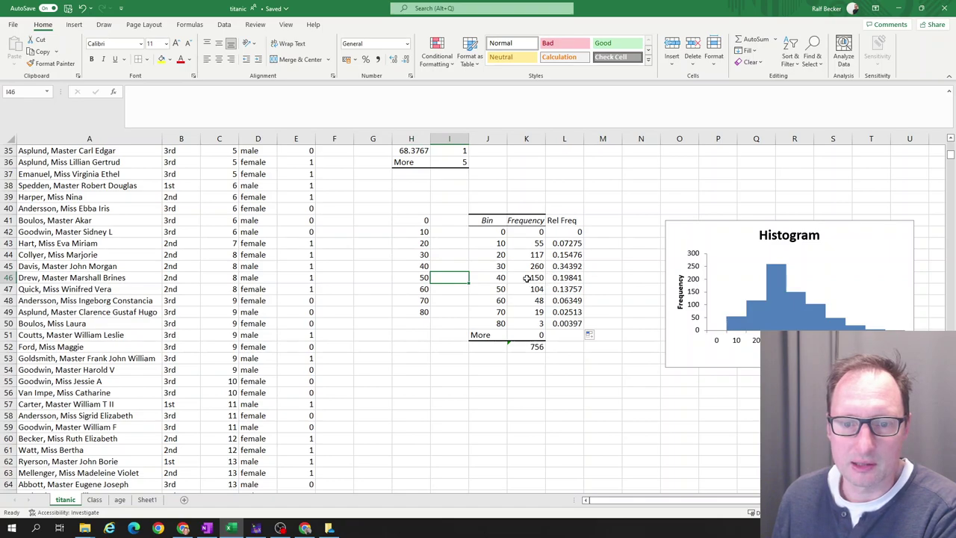
left_click(527, 278)
left_click(512, 266)
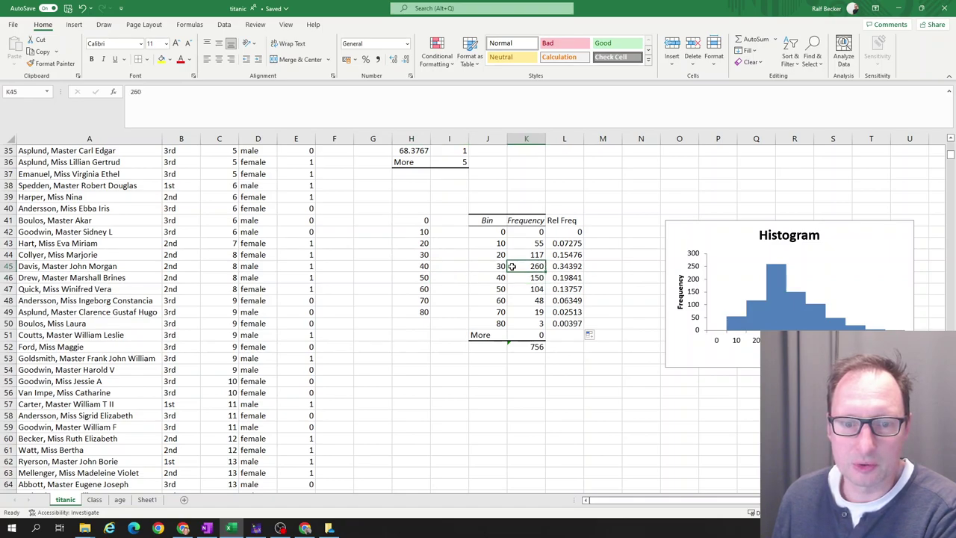
left_click(568, 266)
left_click(527, 267)
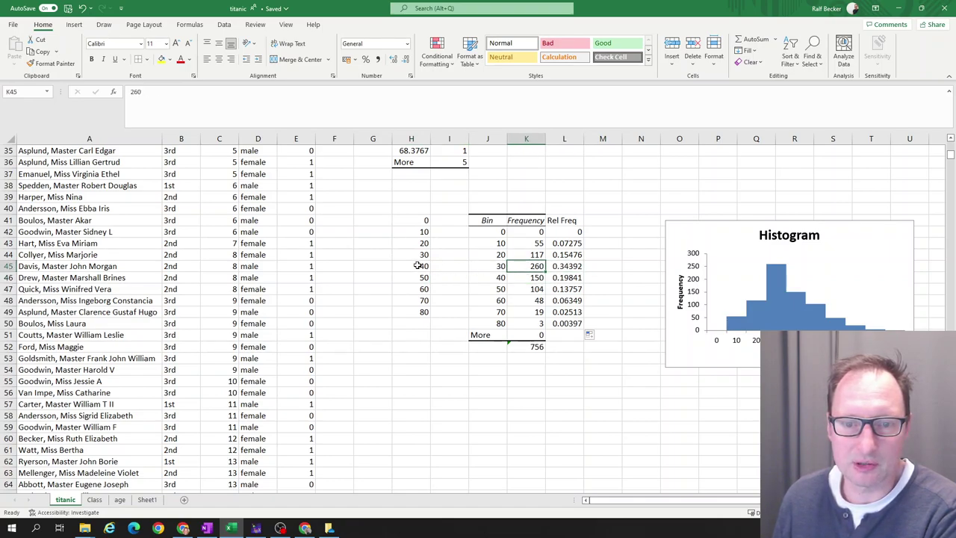
left_click(499, 267)
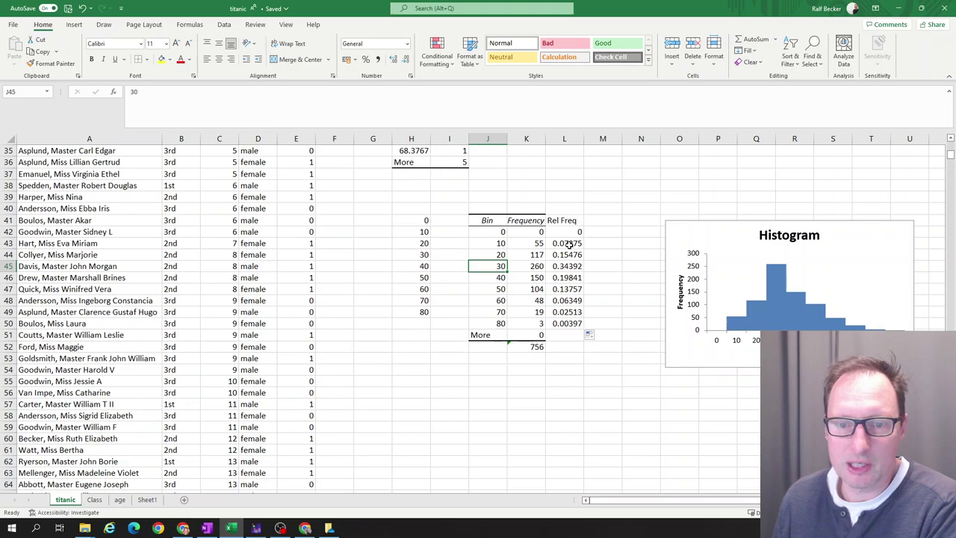
Copy the Rel Freq column into M41:M50.
left_click_drag(567, 221, 580, 322)
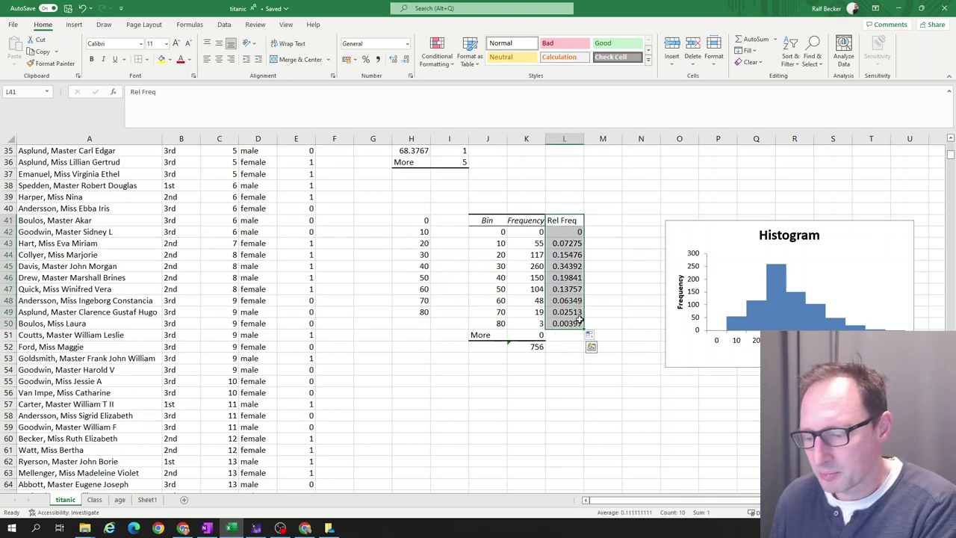
key("ctrl+c")
left_click(604, 222)
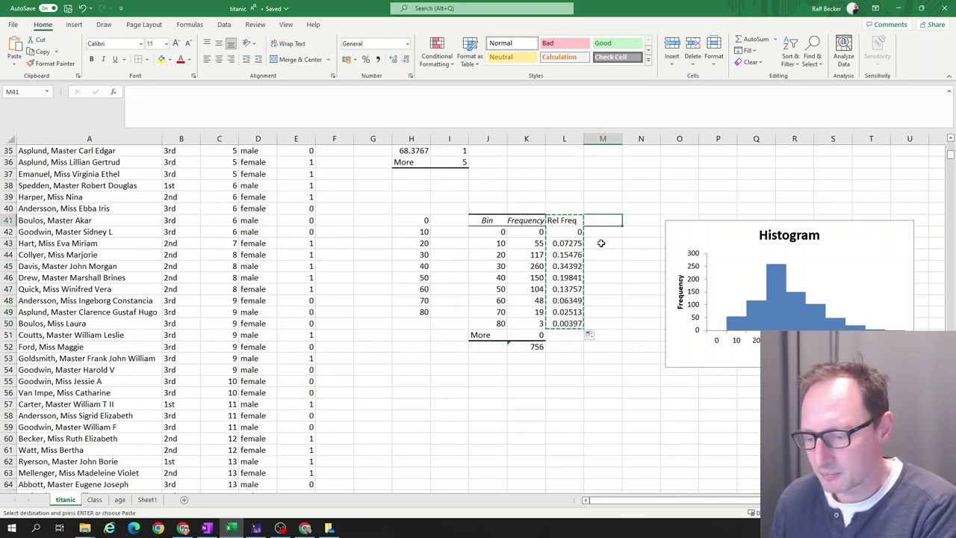
key("ctrl+v")
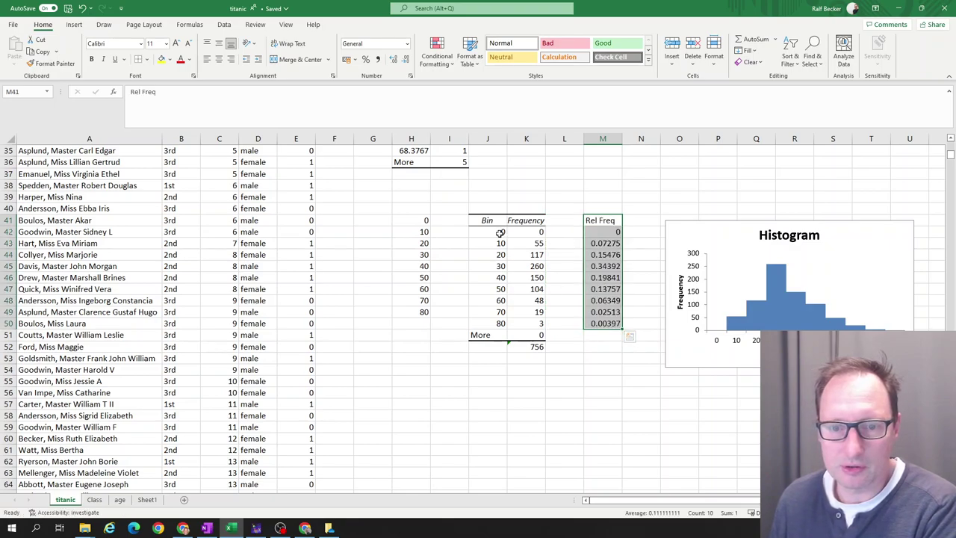
Copy the bins 0–80 into L42:L50, head L41 'Age', and select L41:M50.
left_click_drag(499, 233, 504, 321)
key("ctrl+c")
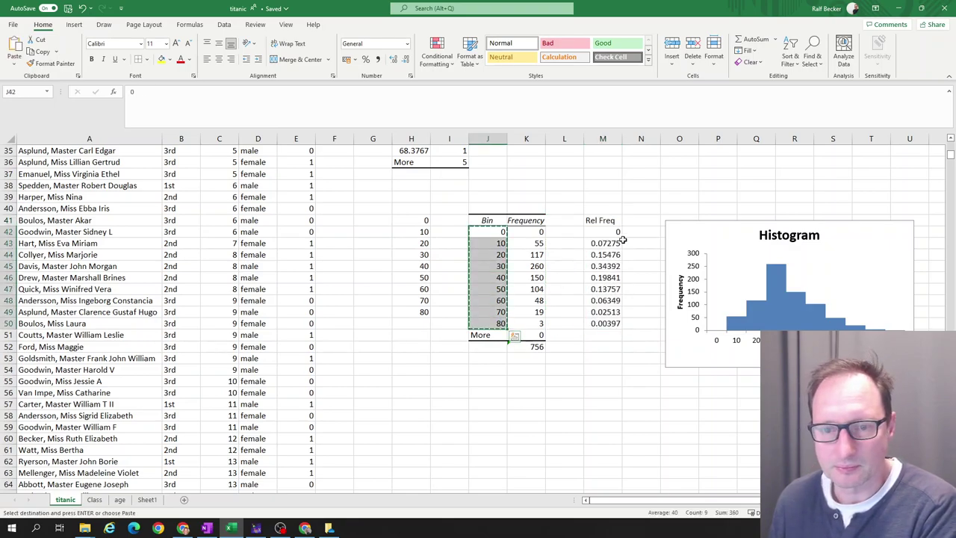
left_click(566, 232)
key("ctrl+v")
left_click(565, 219)
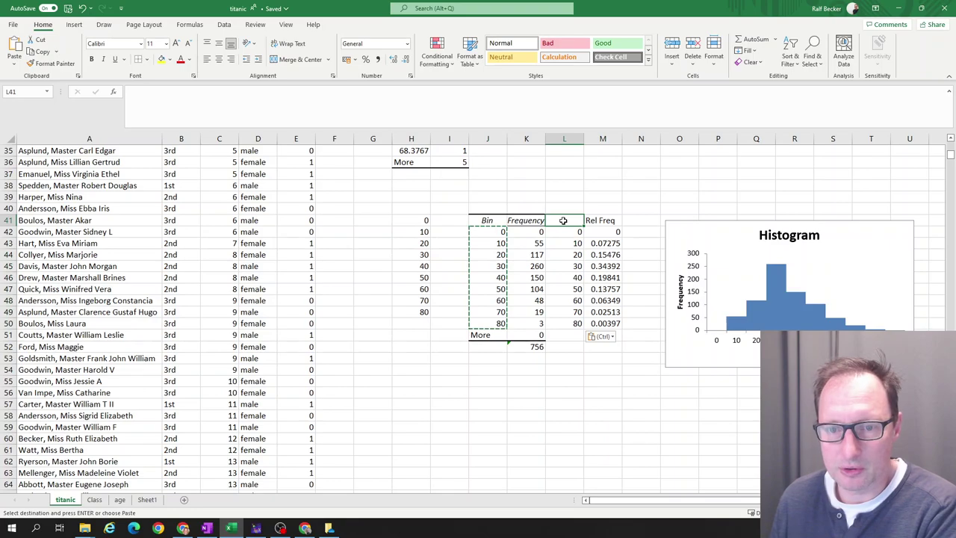
type("Age")
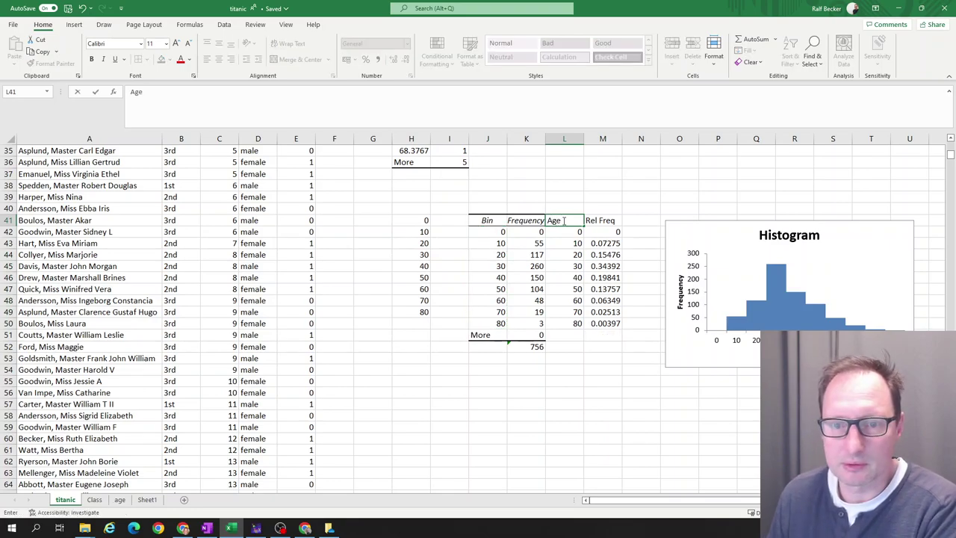
key("Tab")
left_click_drag(553, 220, 604, 323)
left_click(74, 24)
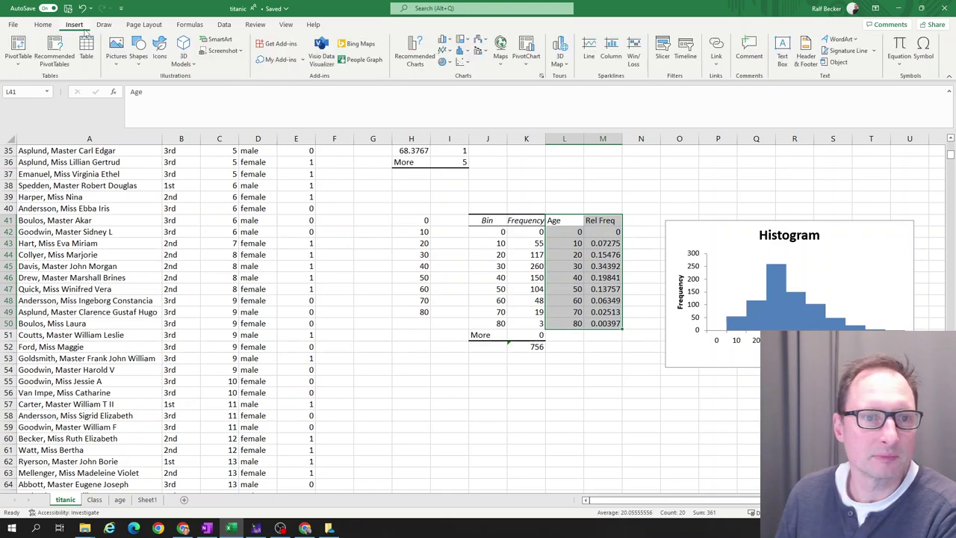
Clear the Age header from L41 and insert a 2-D clustered column chart of L41:M50.
left_click(444, 39)
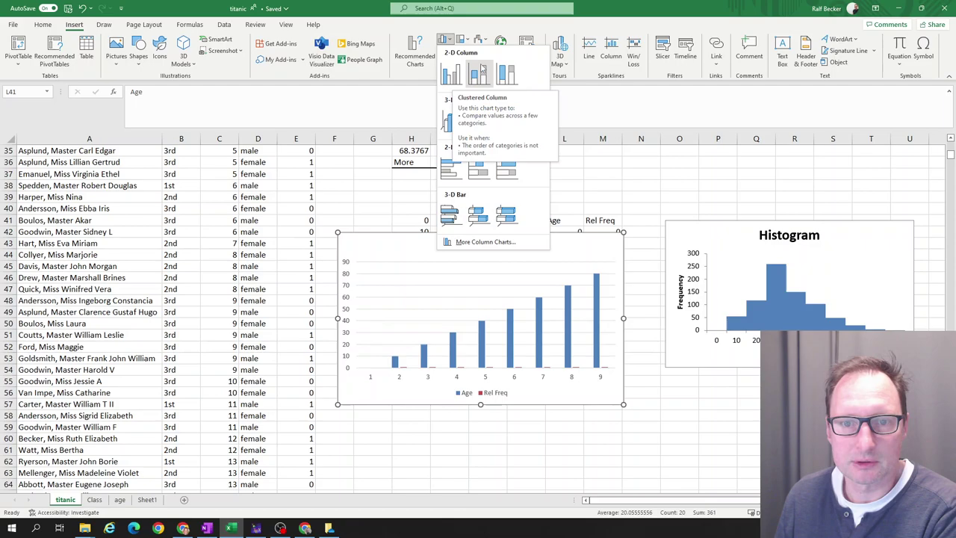
left_click(606, 181)
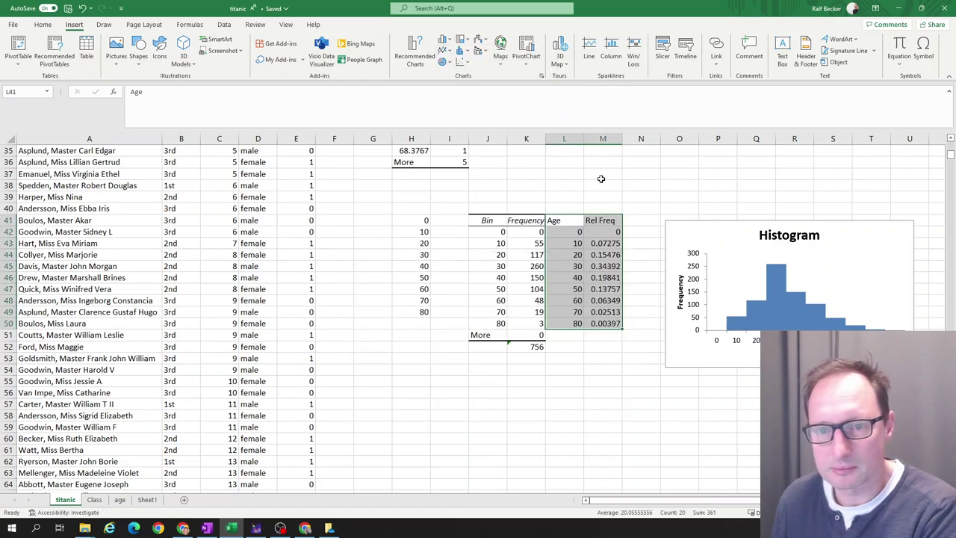
left_click(565, 220)
key("Delete")
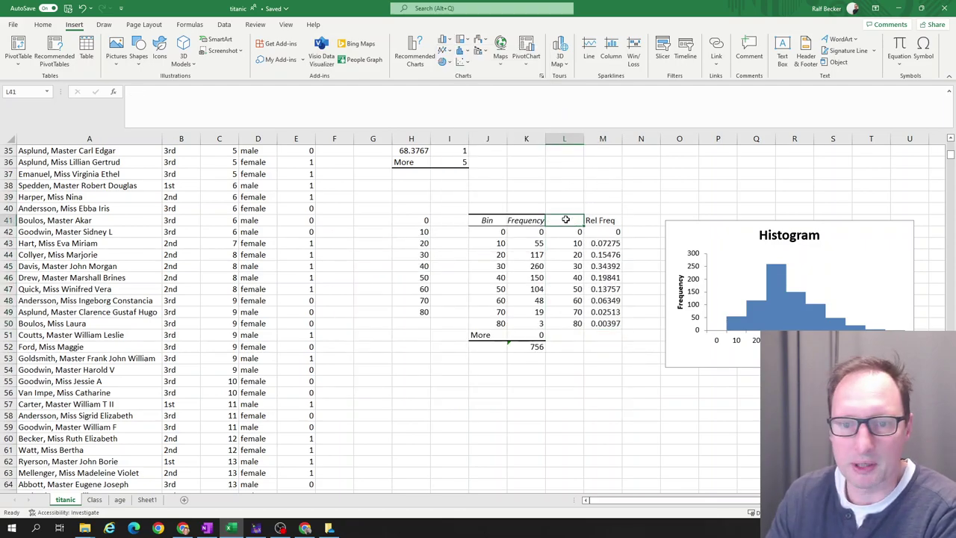
left_click(593, 196)
left_click_drag(573, 220, 602, 323)
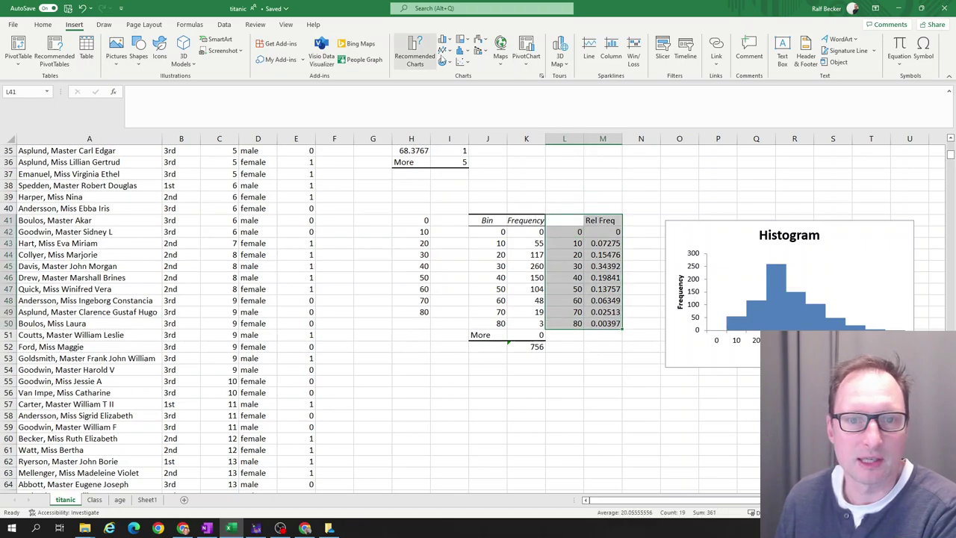
left_click(448, 40)
left_click(453, 63)
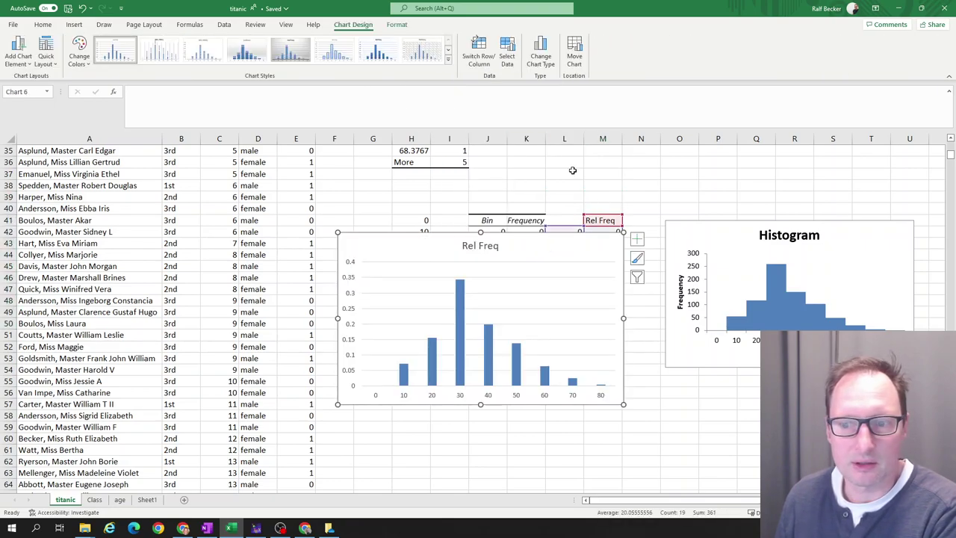
Drag the Rel Freq chart down and right, clear of rows 41–46.
left_click_drag(442, 237, 462, 288)
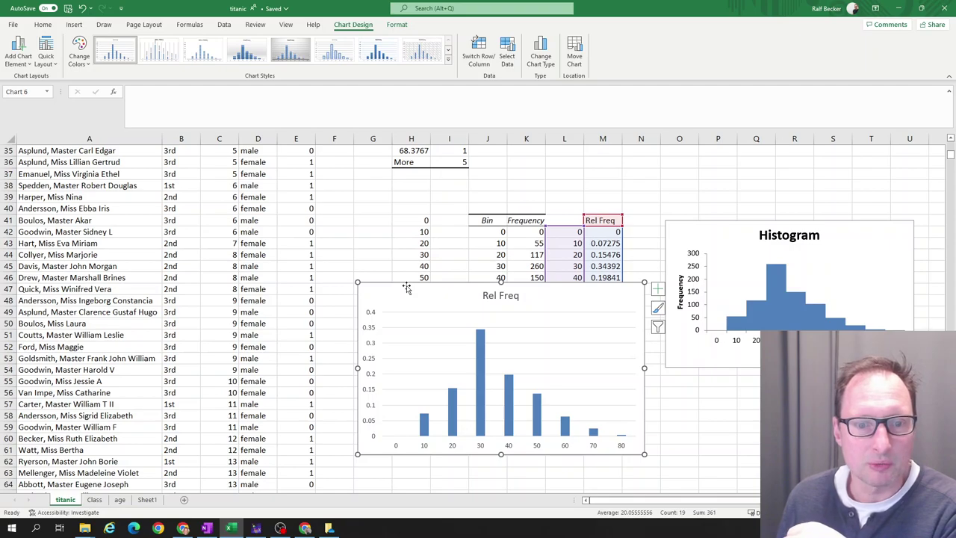
Add a primary horizontal axis title reading 'Age'.
left_click(27, 66)
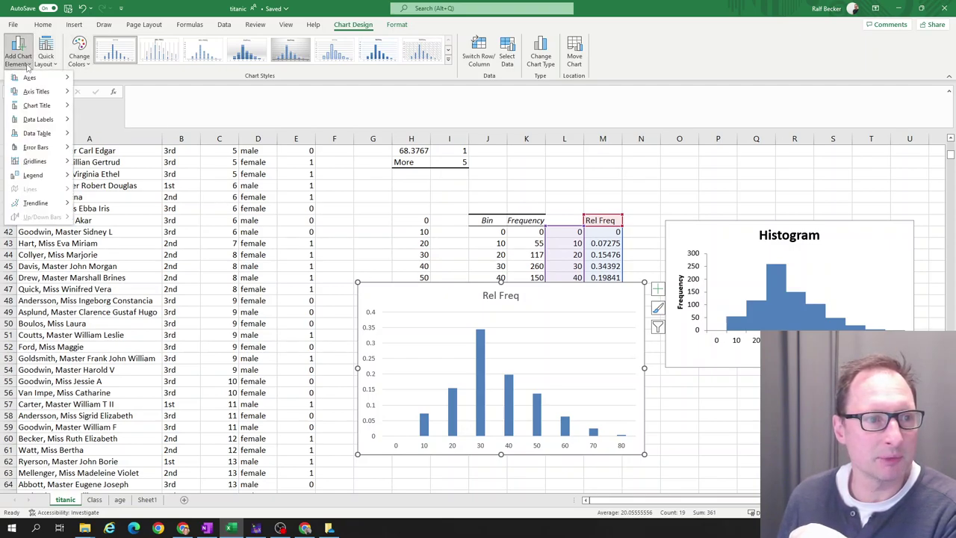
mouse_move(24, 95)
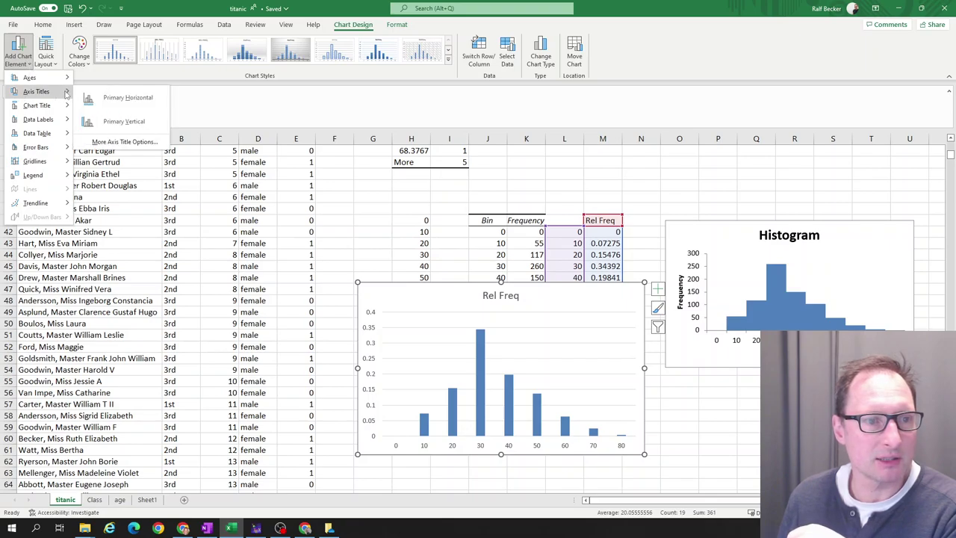
left_click(113, 97)
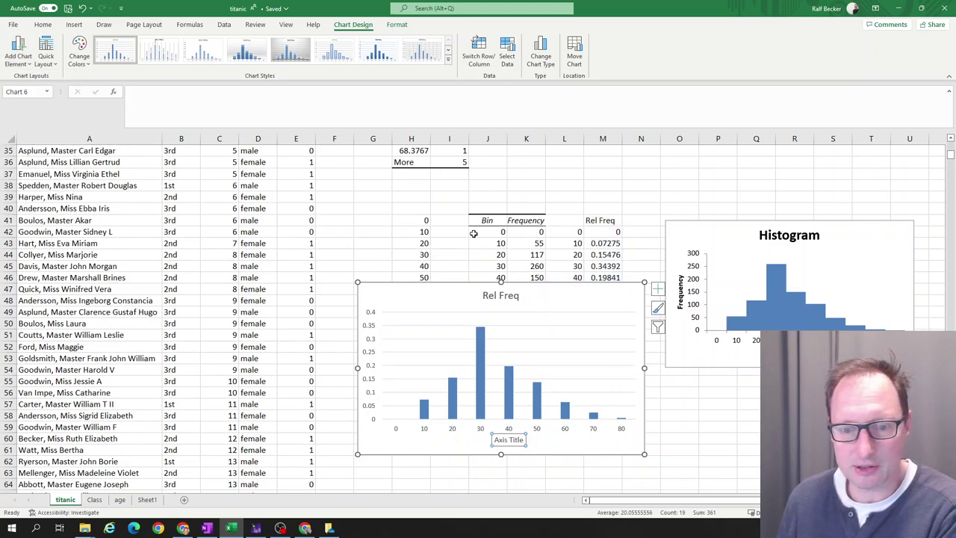
double_click(510, 441)
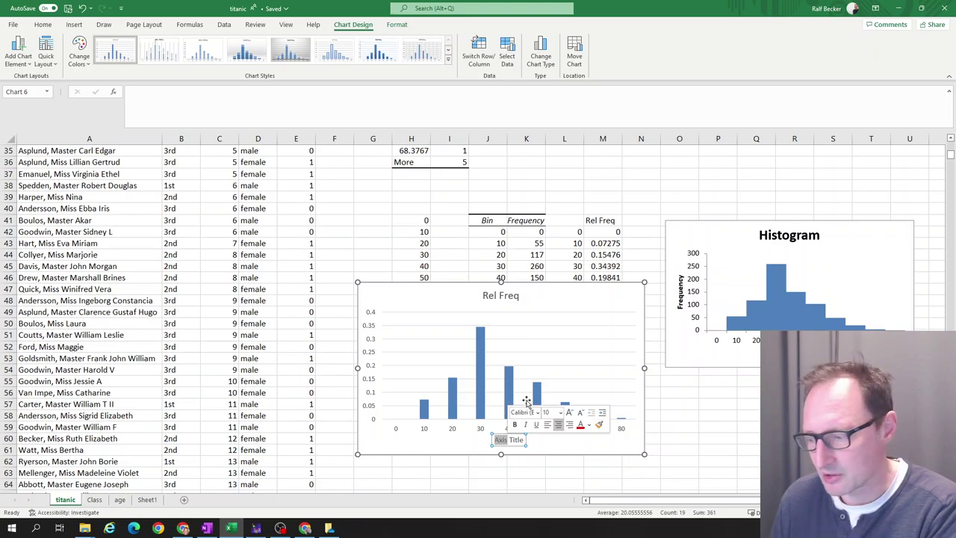
key("BackSpace")
key("Delete")
key("Delete")
key("Delete")
key("Delete")
key("Delete")
key("Delete")
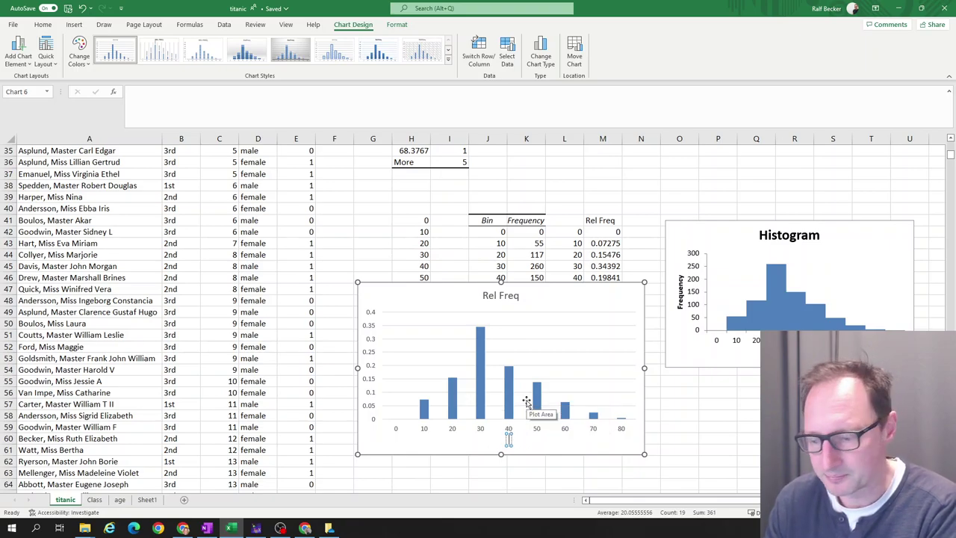
type("Age")
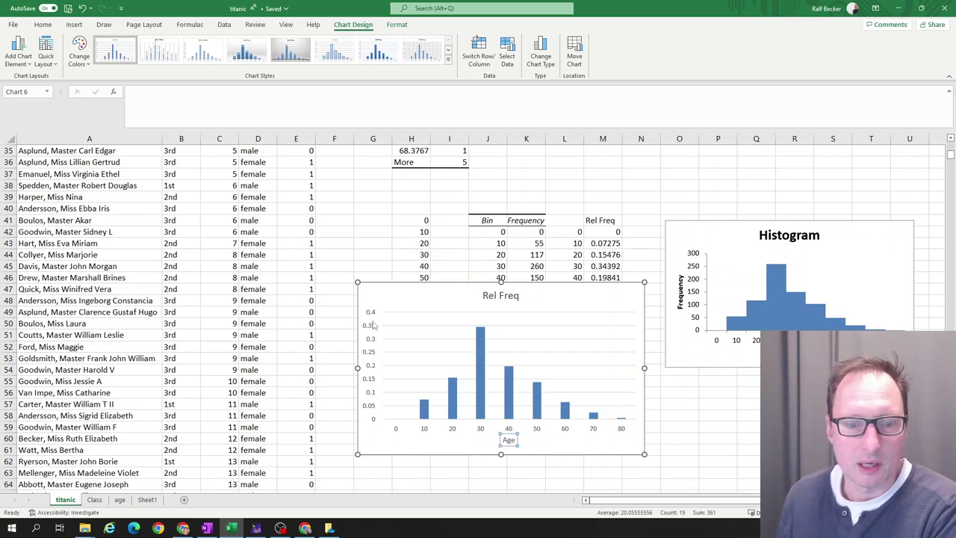
left_click(371, 288)
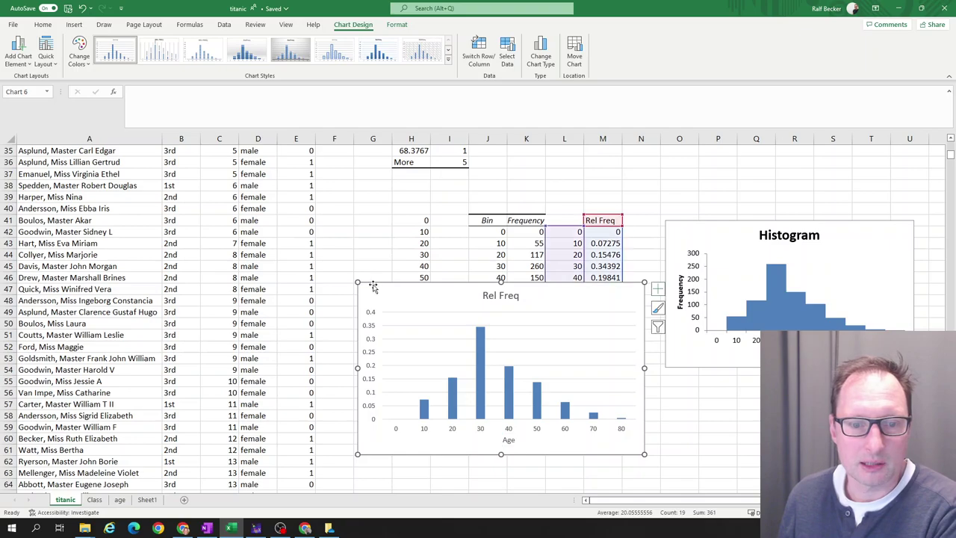
Add a primary vertical axis title reading 'Rel freq'.
left_click(9, 64)
mouse_move(45, 93)
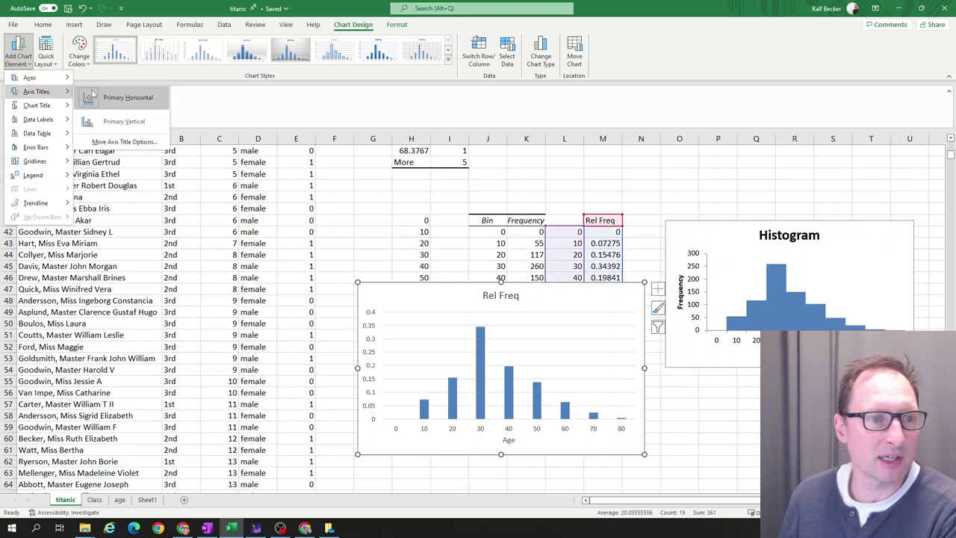
left_click(108, 122)
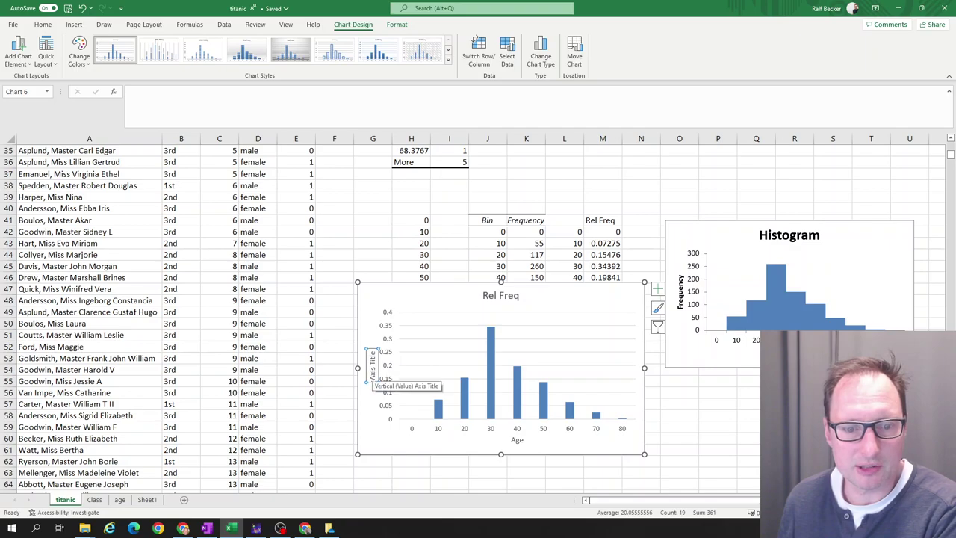
double_click(372, 374)
key("Delete")
key("Delete")
key("Delete")
key("Delete")
key("Delete")
key("Delete")
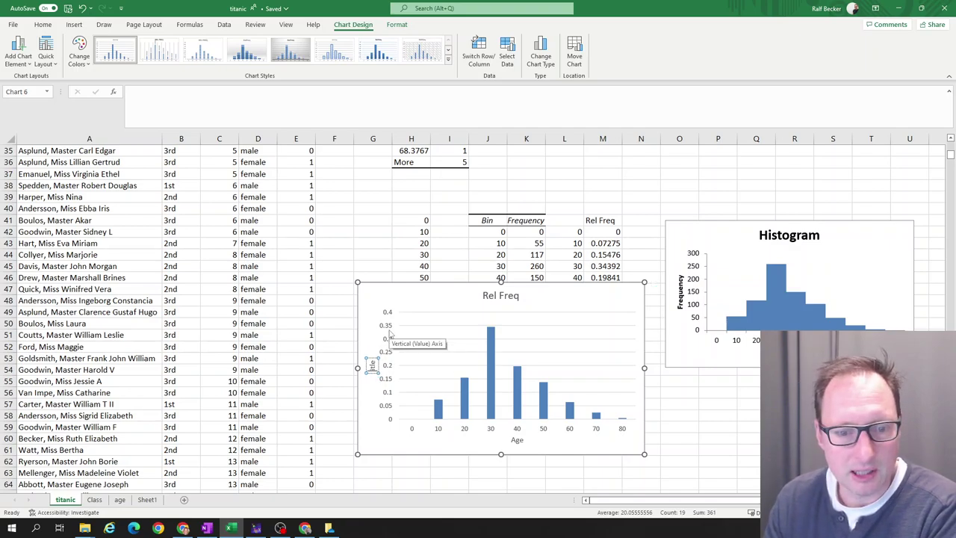
type("Rel")
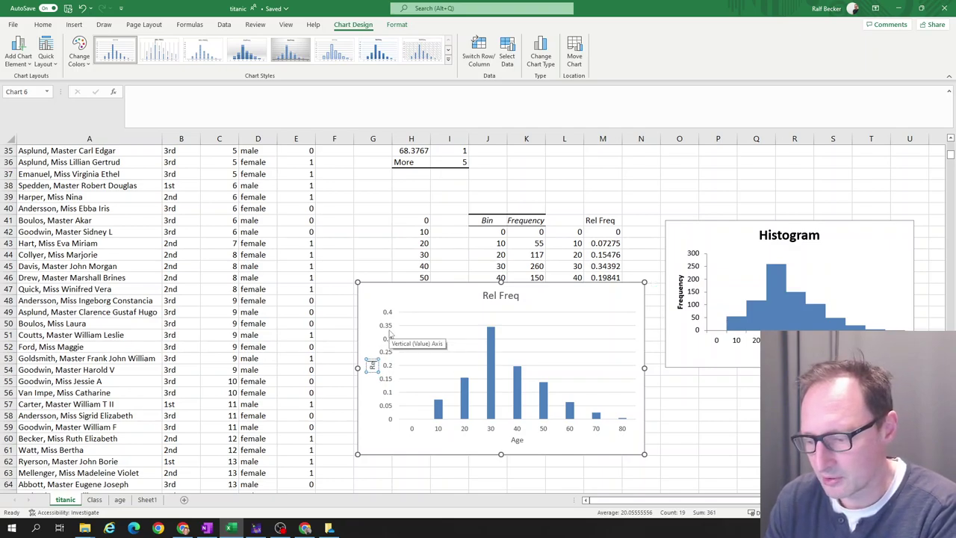
type(" fre")
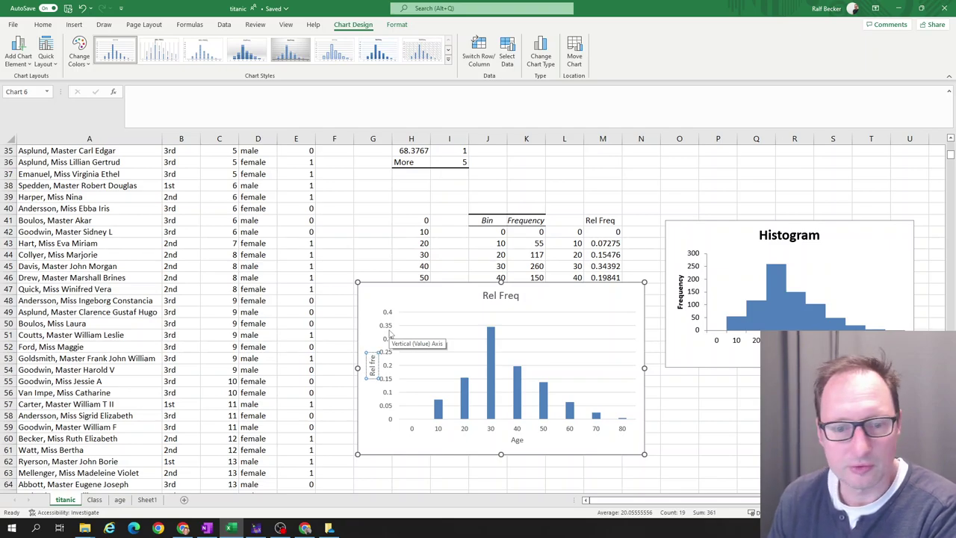
type("q")
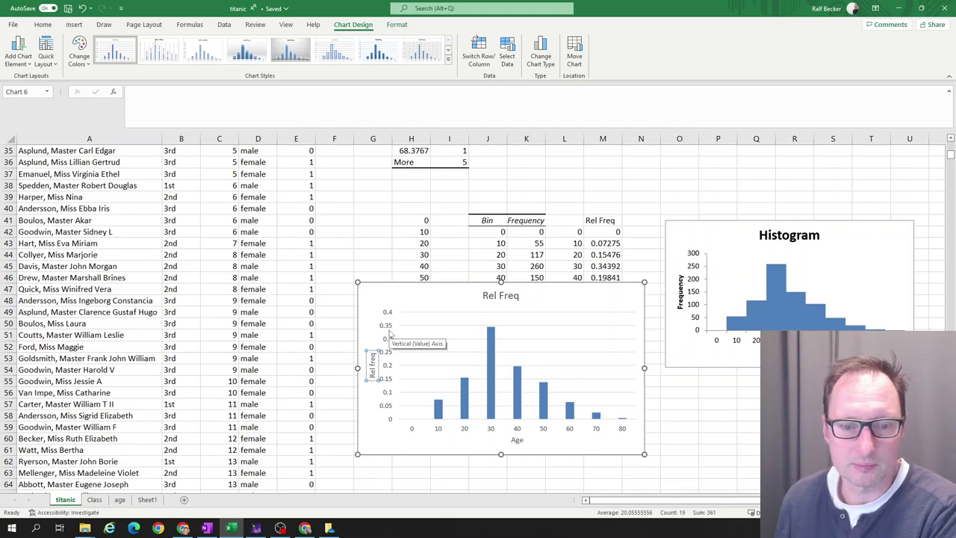
left_click(378, 293)
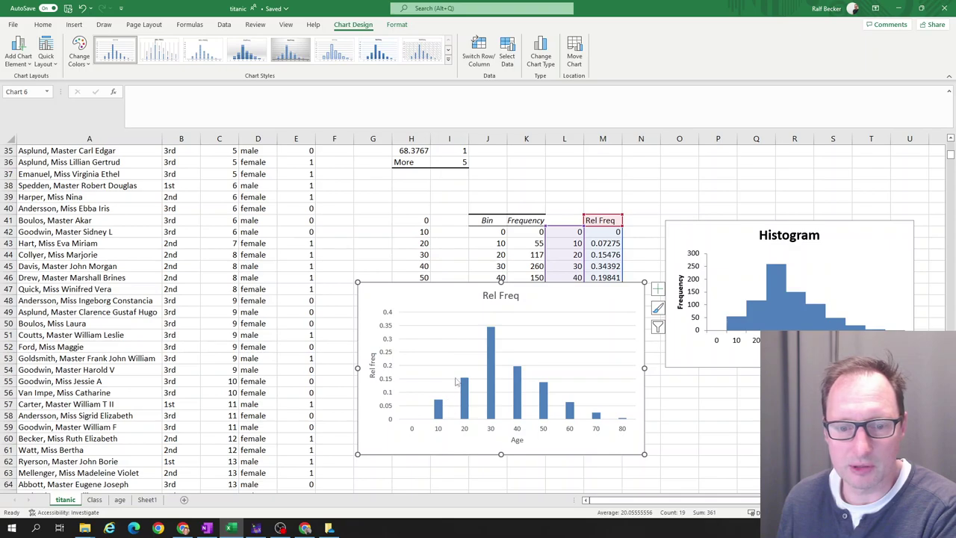
Set the Rel Freq bars' gap width to 0% and close the formatting pane.
double_click(463, 403)
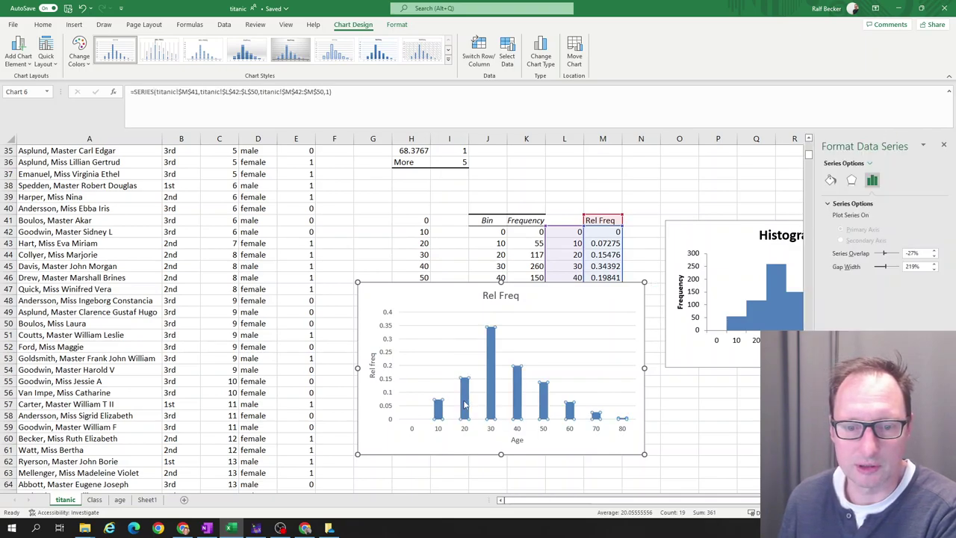
double_click(913, 266)
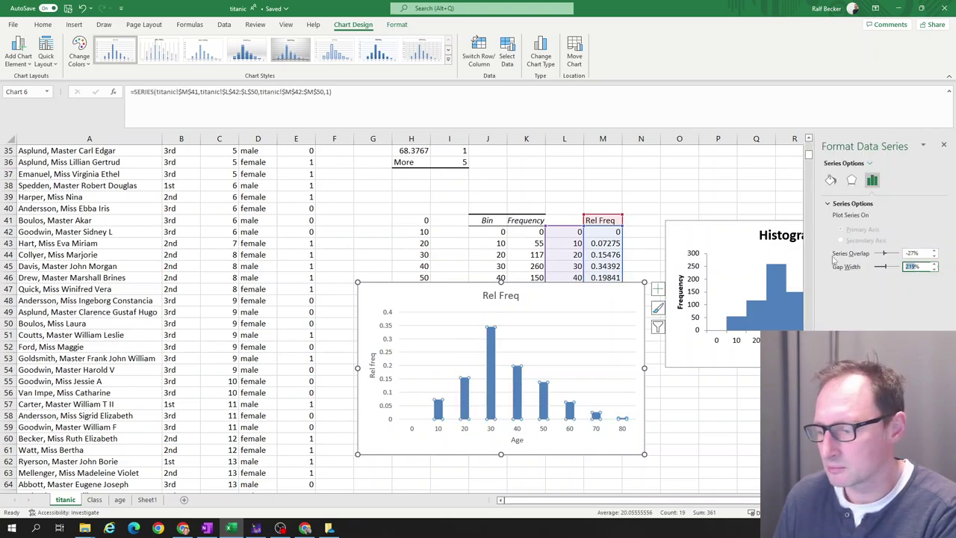
type("0")
double_click(913, 252)
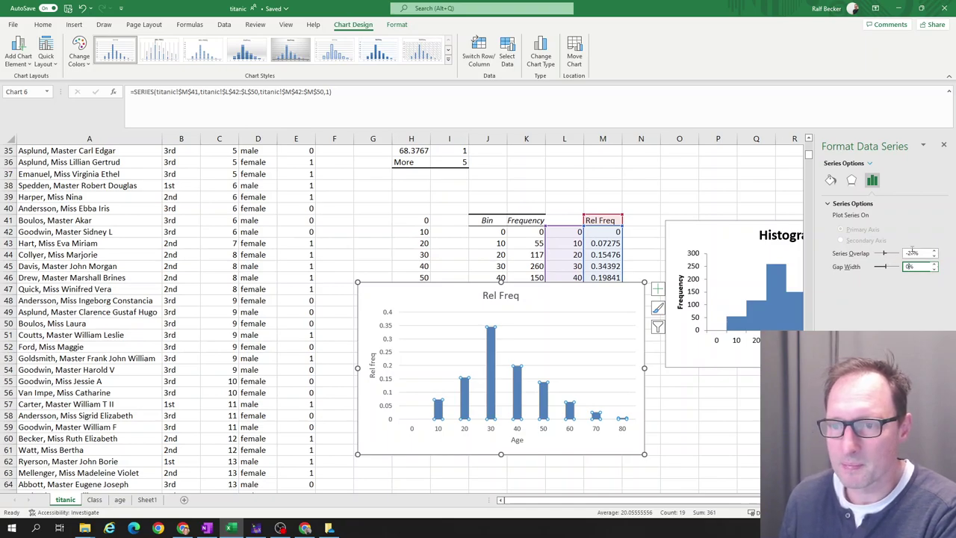
left_click(604, 373)
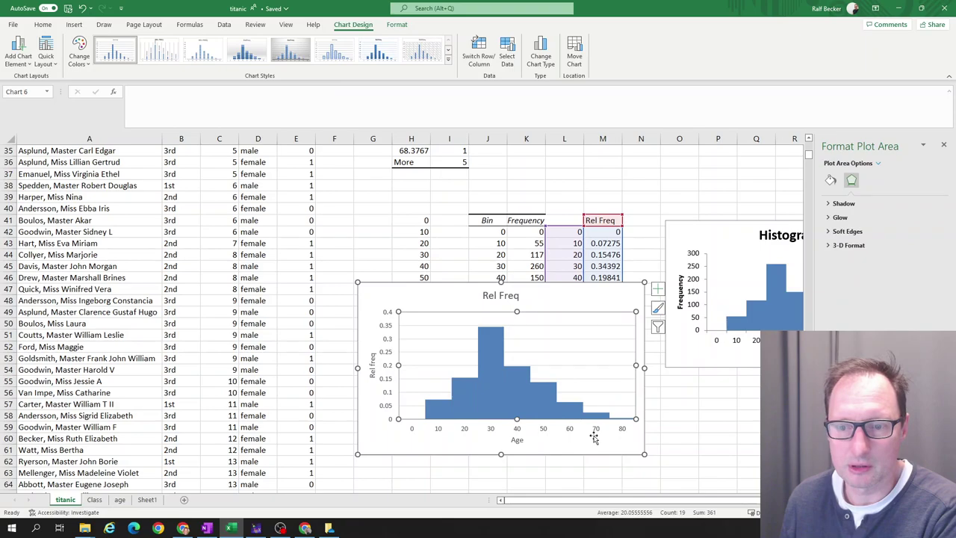
left_click(941, 147)
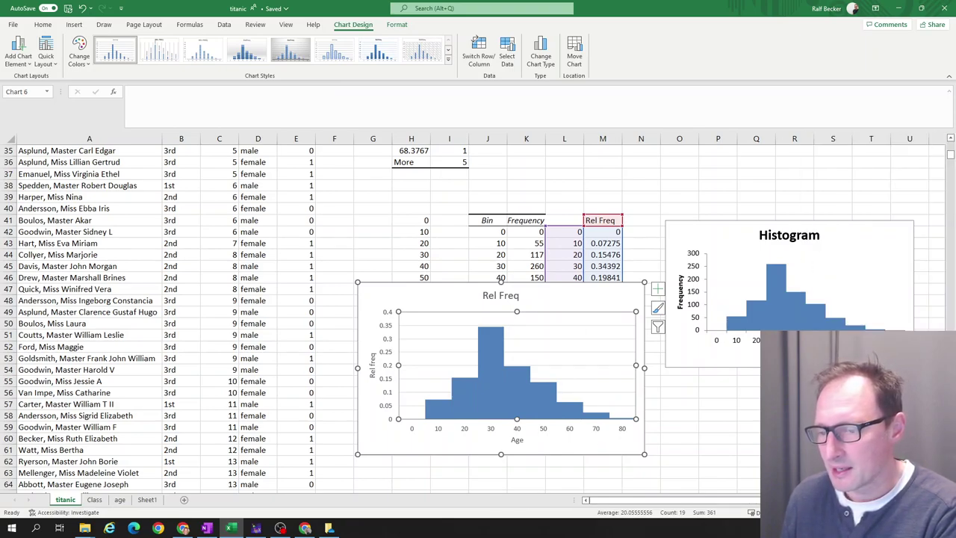
key("alt+Tab")
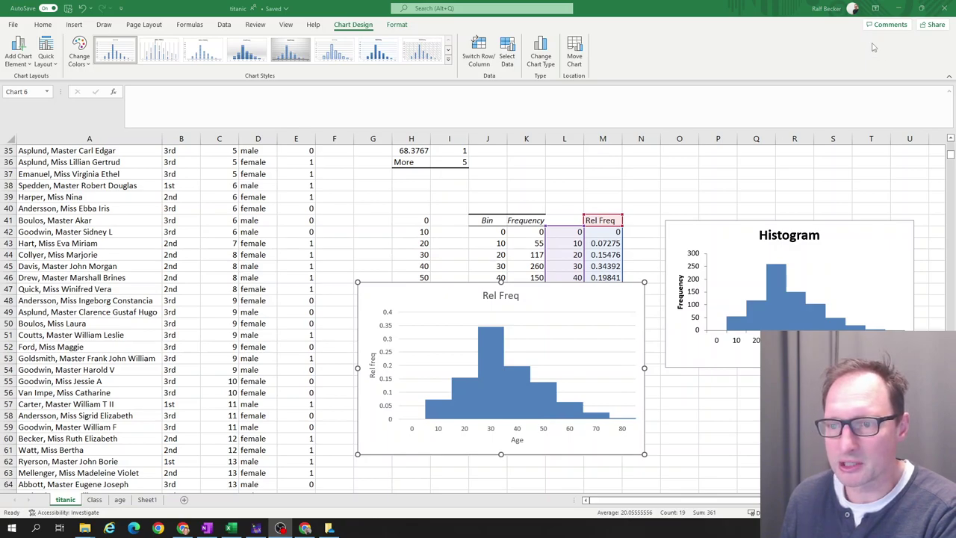
Move the 0–80 frequency Histogram chart higher on the sheet so its bars and Age axis title show fully.
left_click_drag(859, 231, 860, 190)
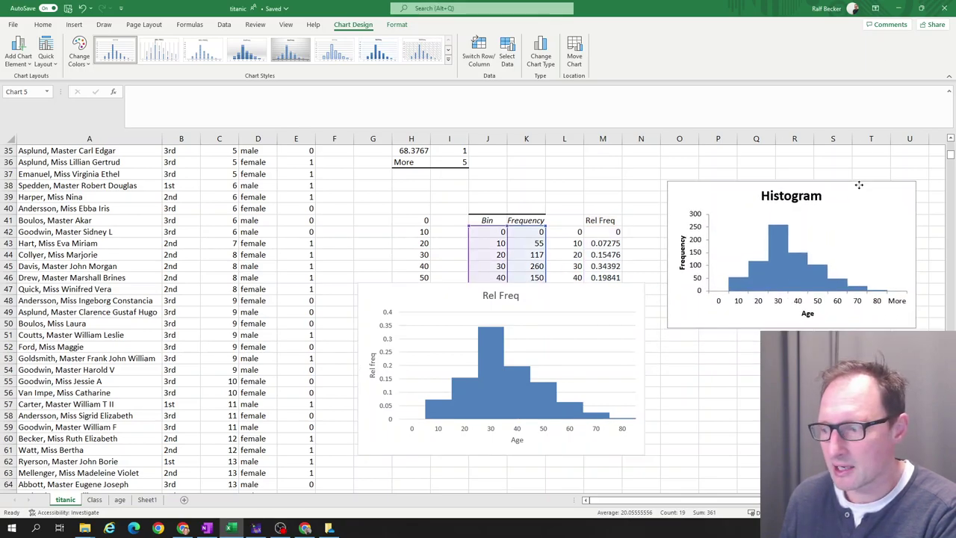